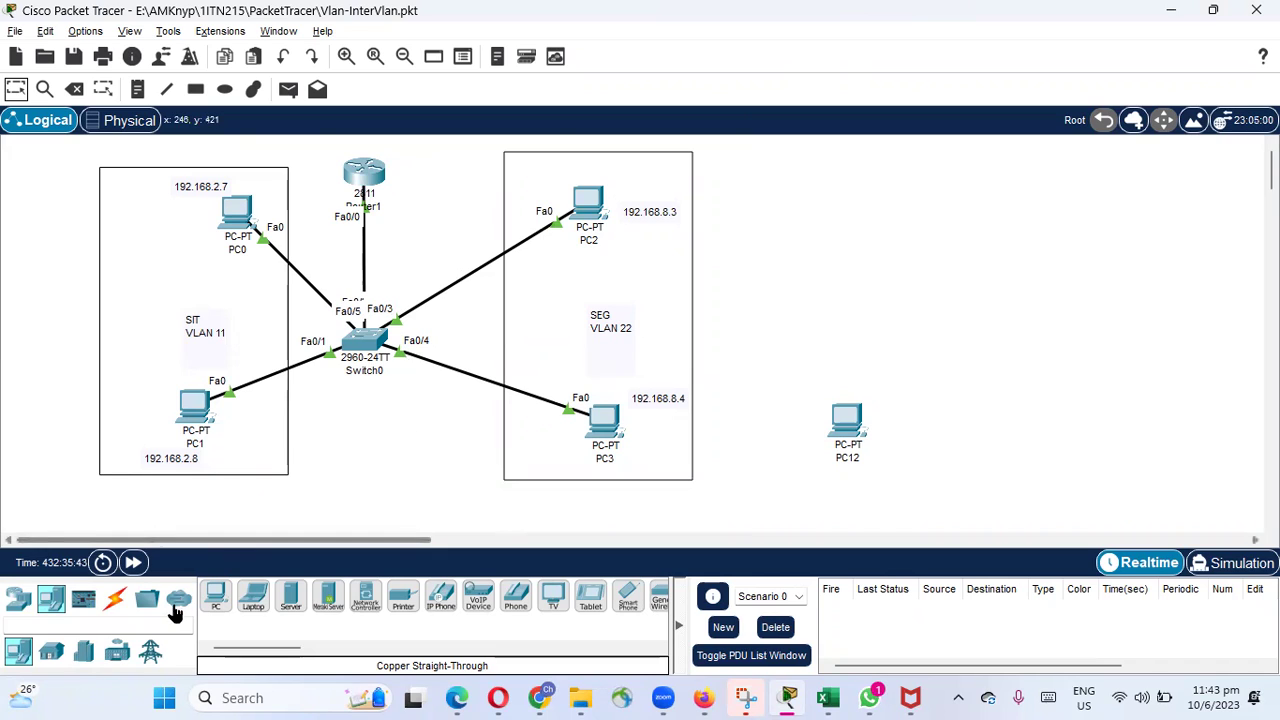
Add three more PCs beside the existing topology so that they form a rectangle with PC12
click(215, 600)
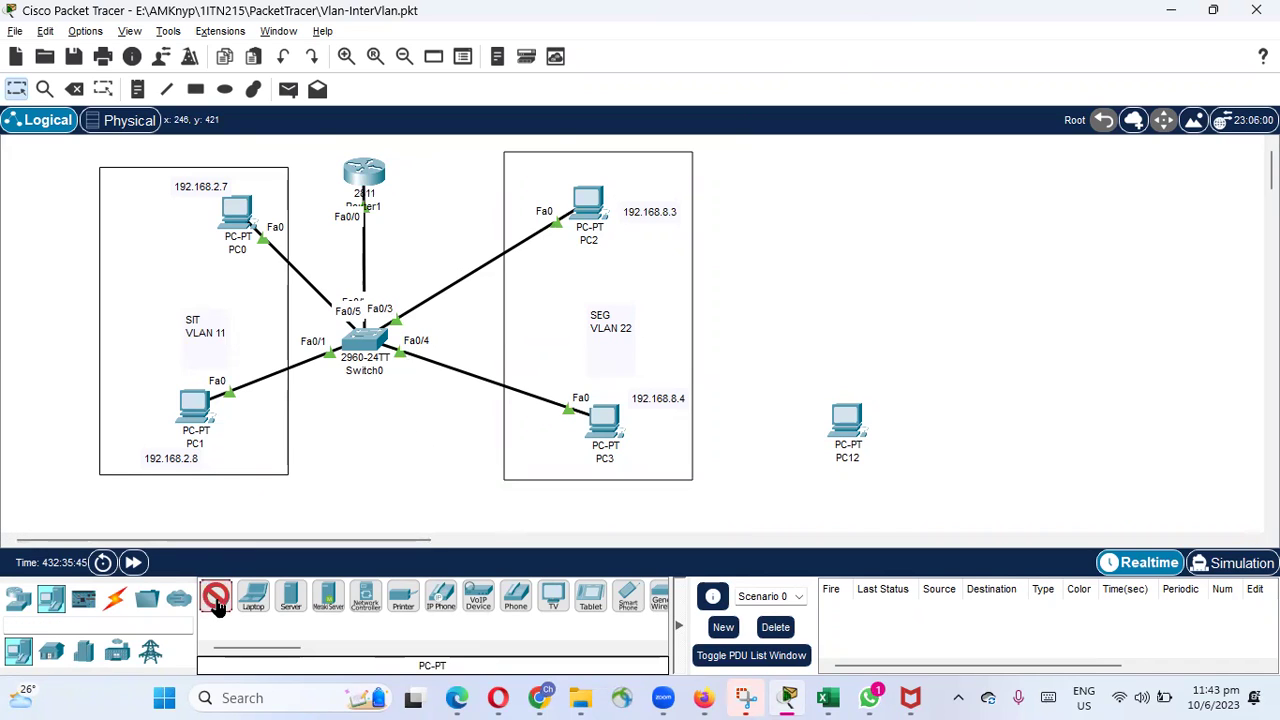
click(847, 250)
drag(215, 598, 1104, 418)
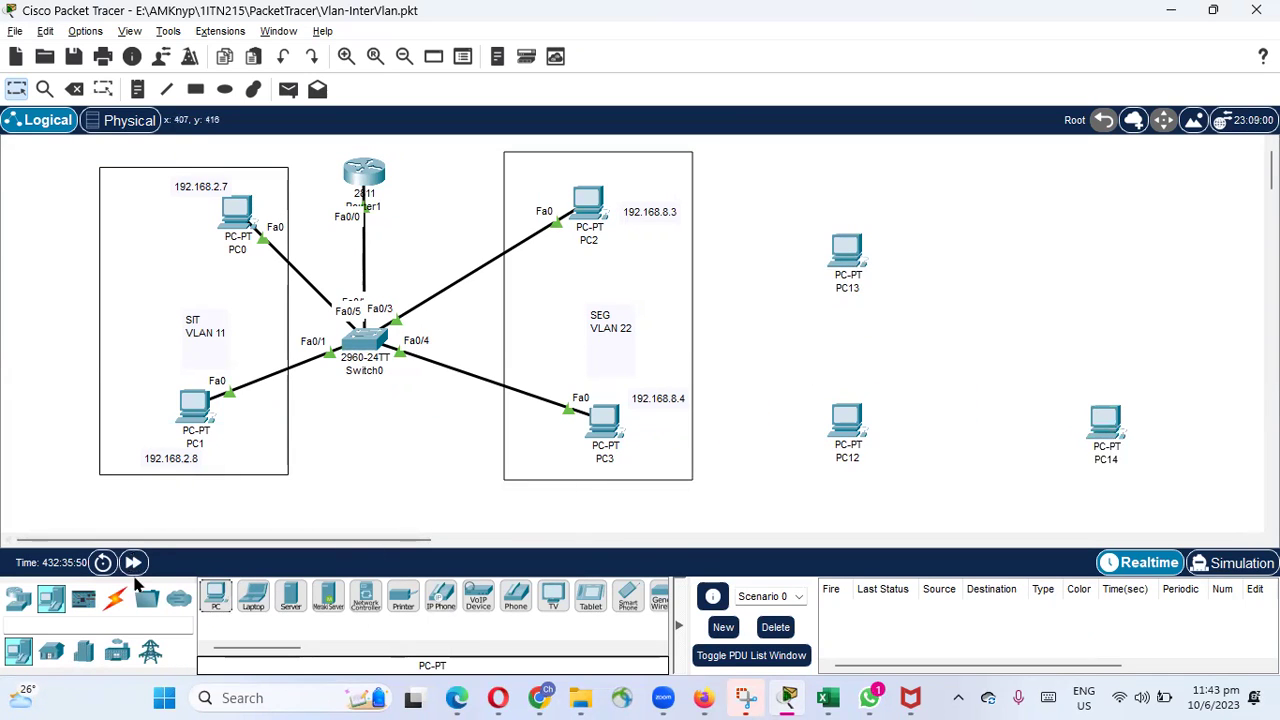
drag(215, 598, 1102, 251)
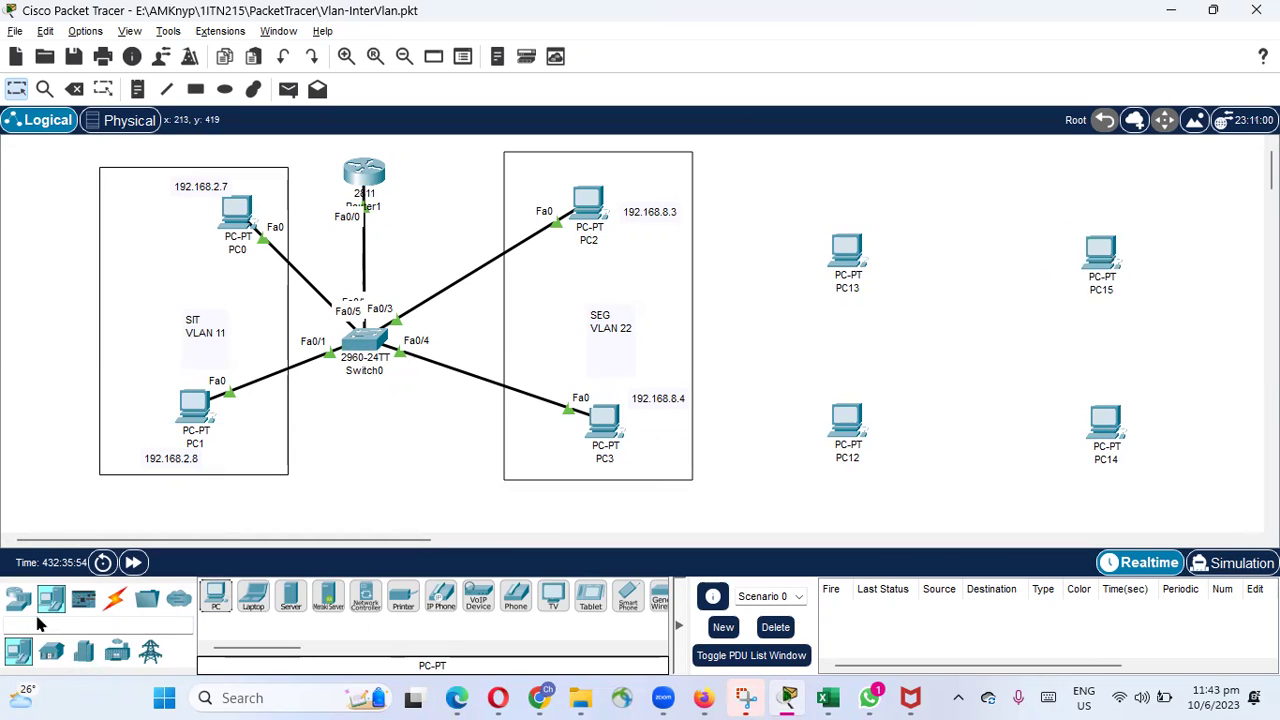
Place a 2960 switch in the middle of the four new PCs and a 2811 router above it
click(18, 598)
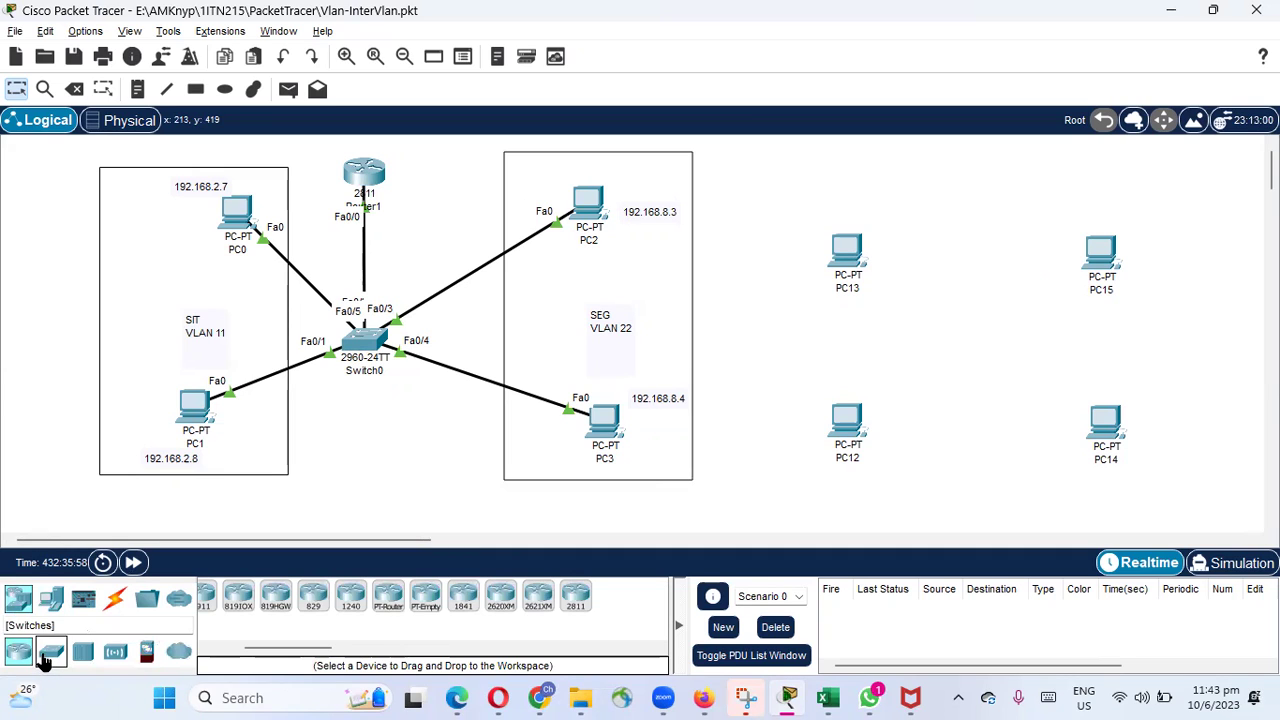
click(47, 656)
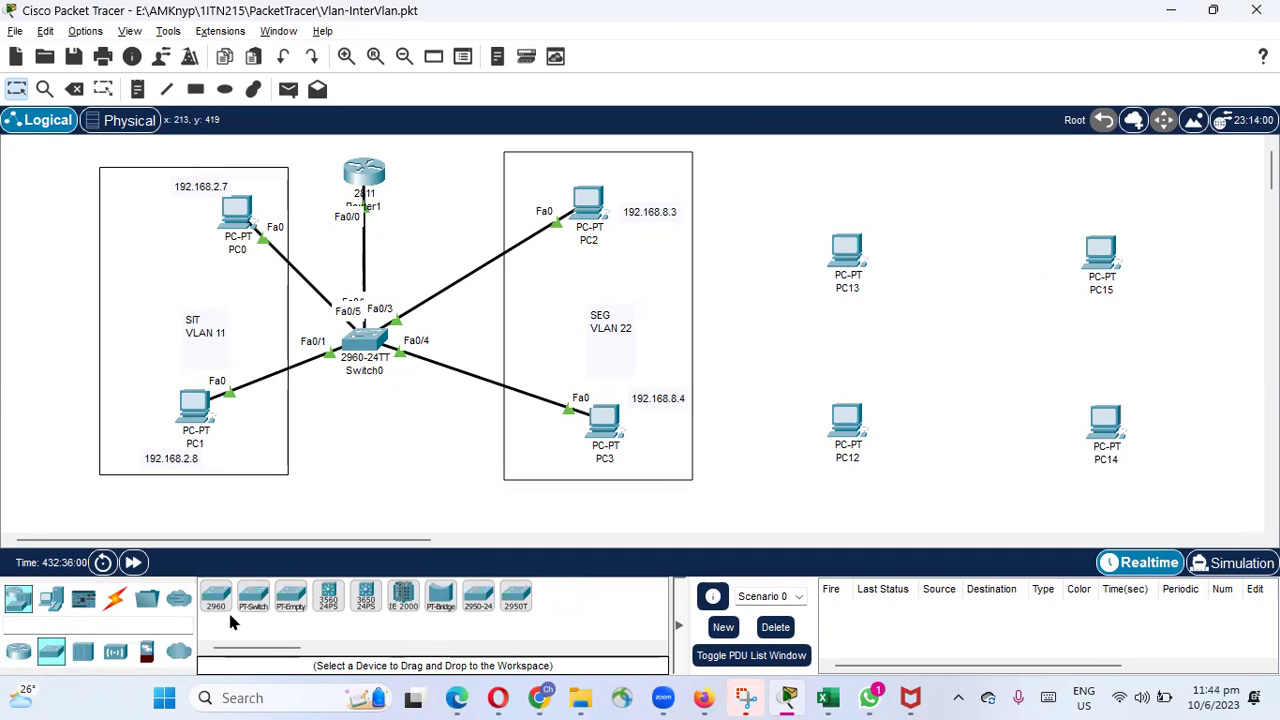
drag(216, 597, 983, 379)
click(14, 654)
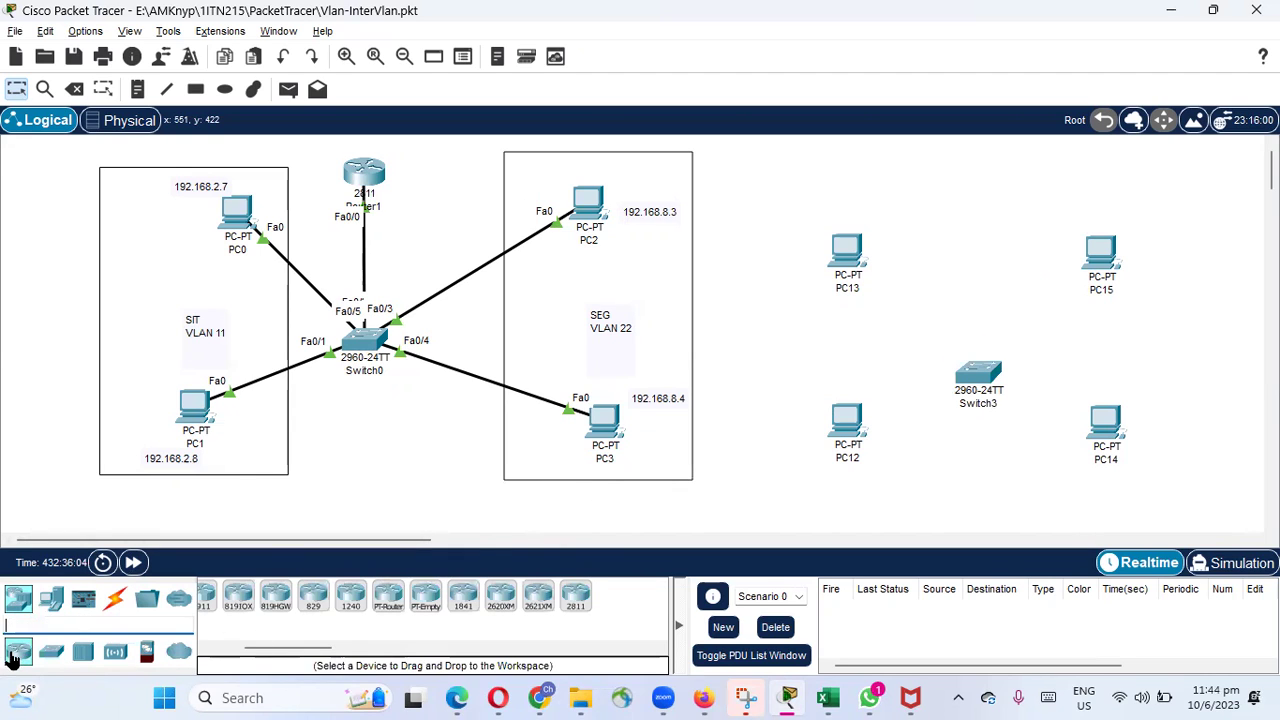
drag(575, 597, 977, 206)
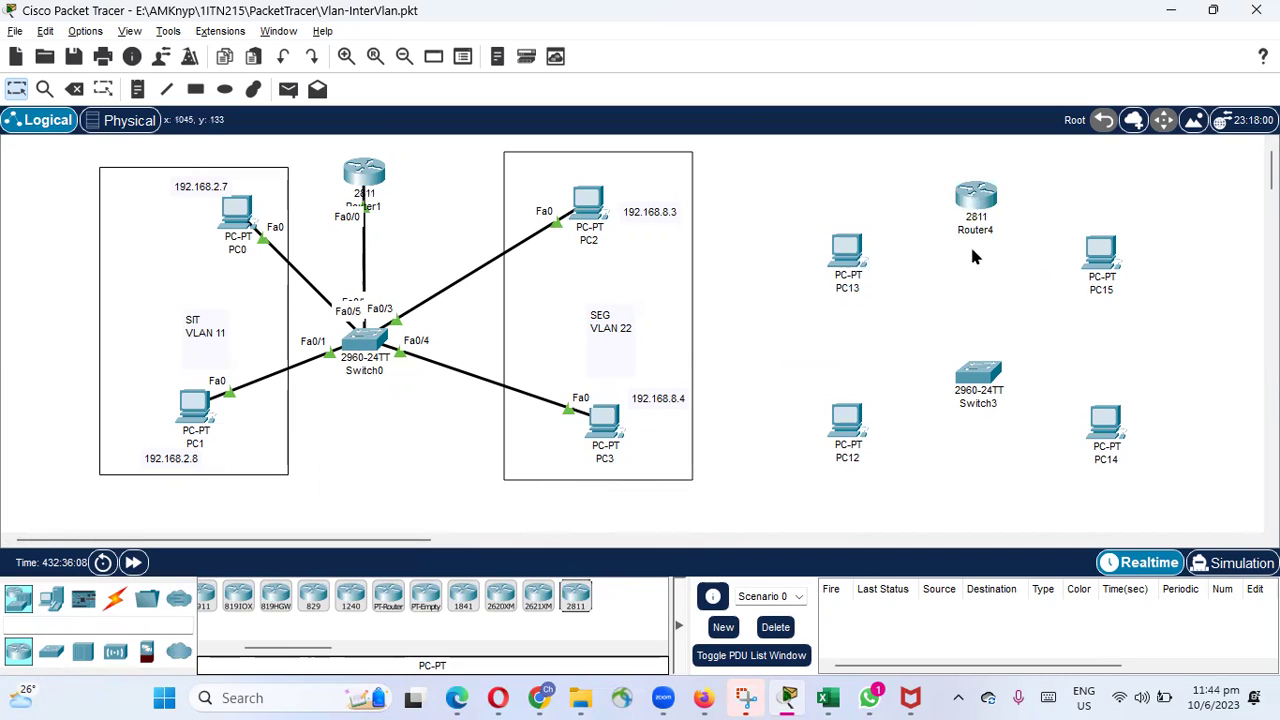
Connect PC12's FastEthernet0 to the new switch's FastEthernet0/1 with a copper straight-through cable
click(113, 596)
mouse_move(855, 432)
mouse_down()
mouse_move(917, 397)
mouse_move(833, 436)
mouse_up()
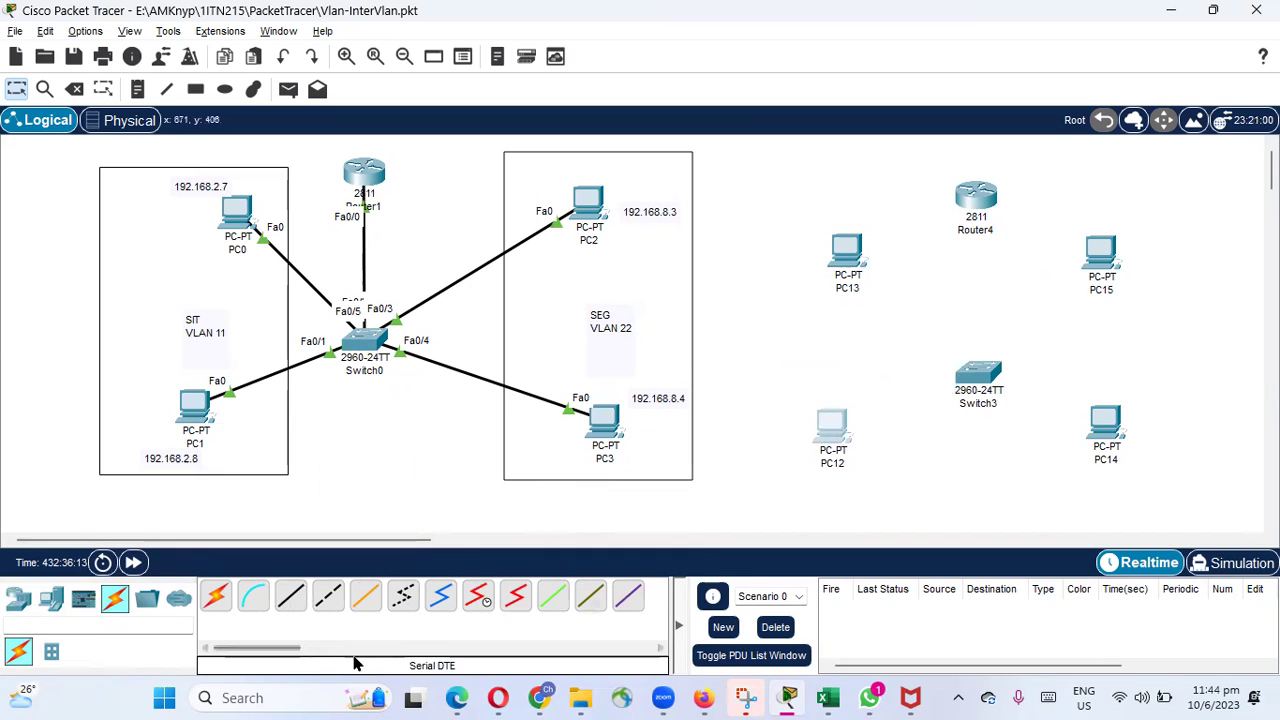
click(290, 596)
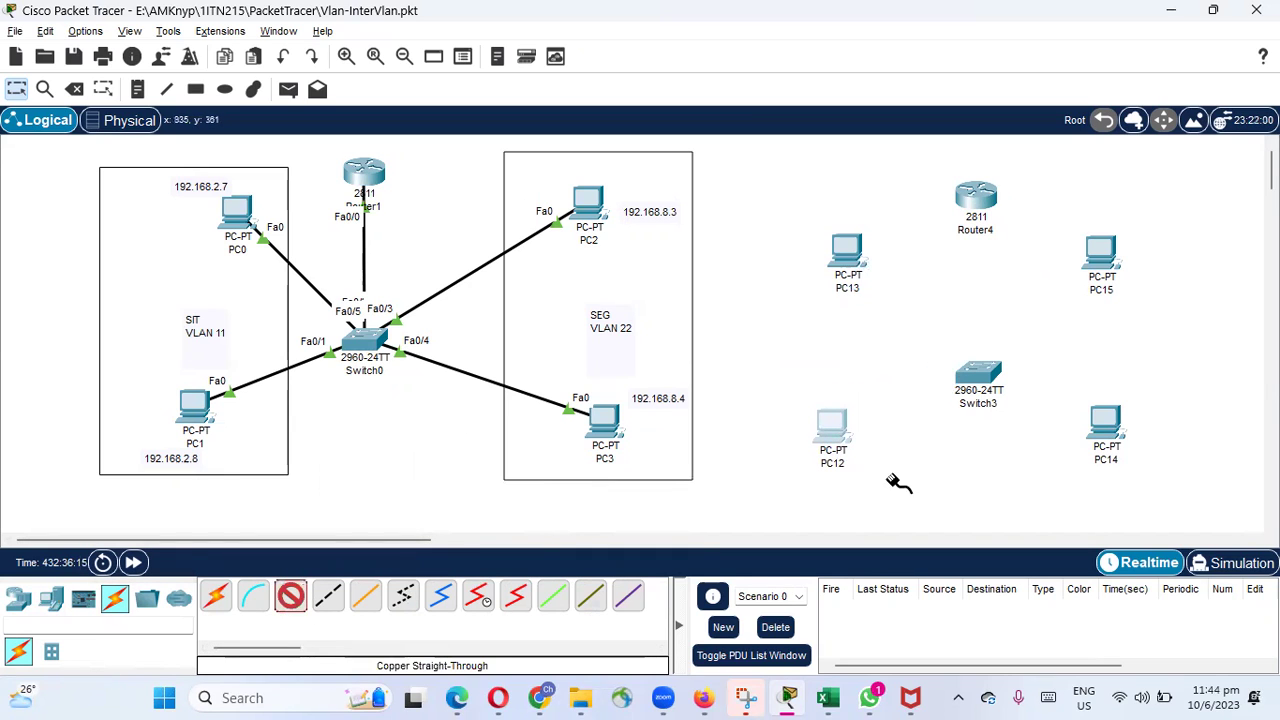
click(836, 442)
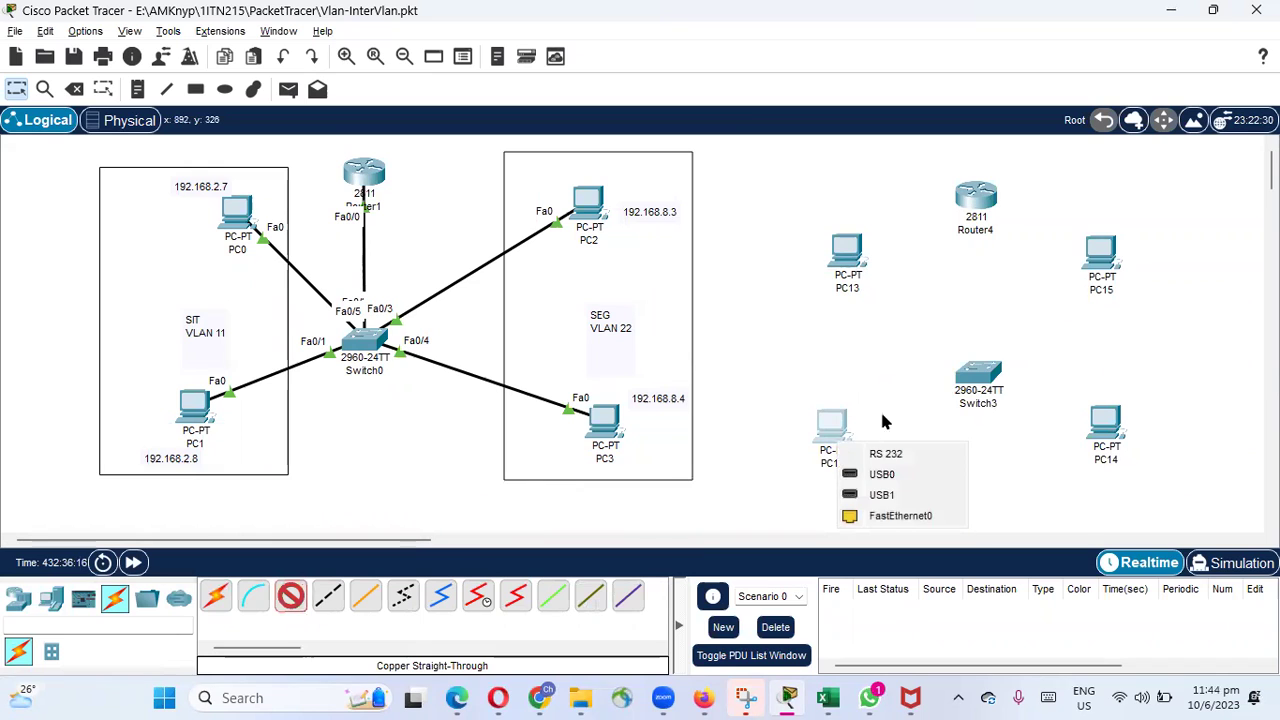
click(880, 524)
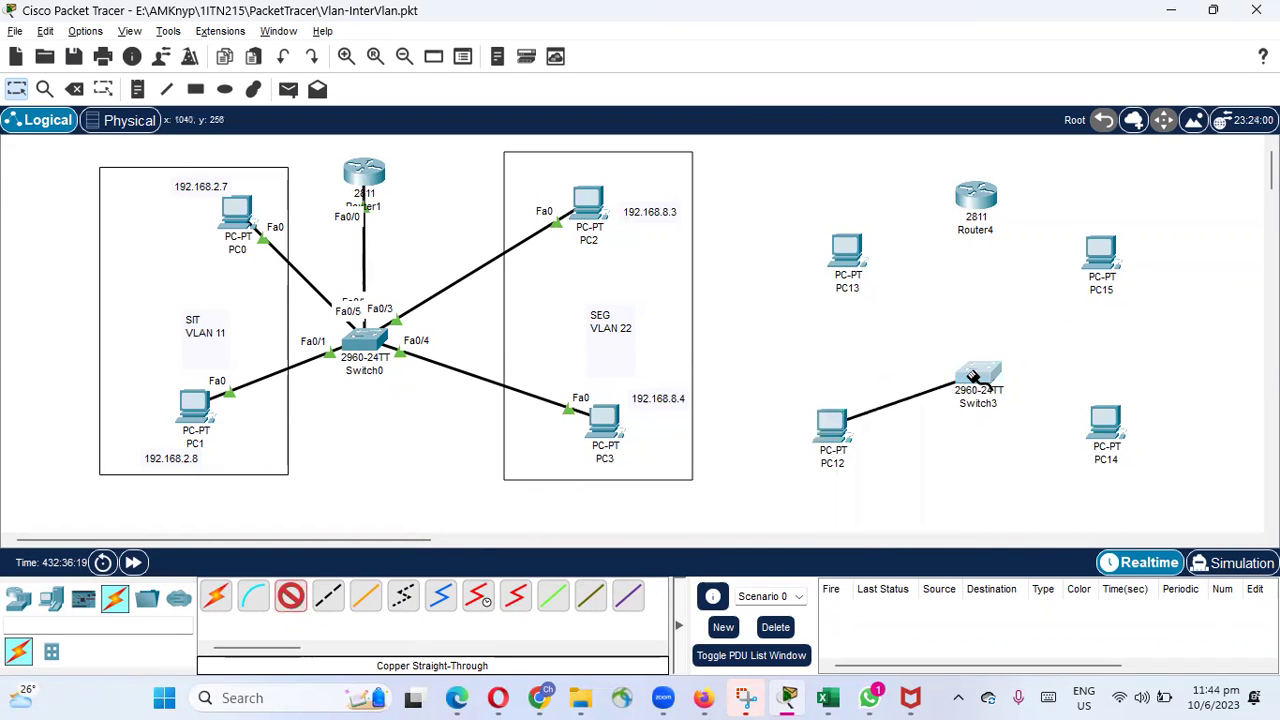
click(972, 376)
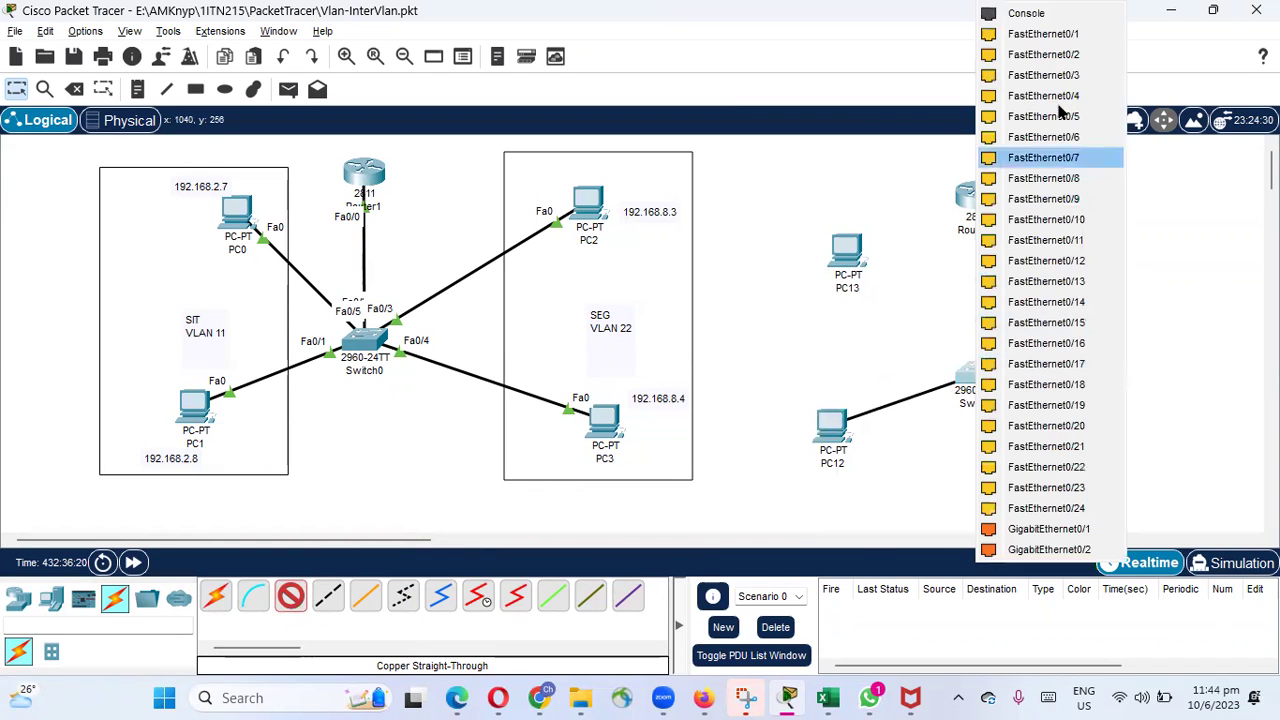
click(1058, 37)
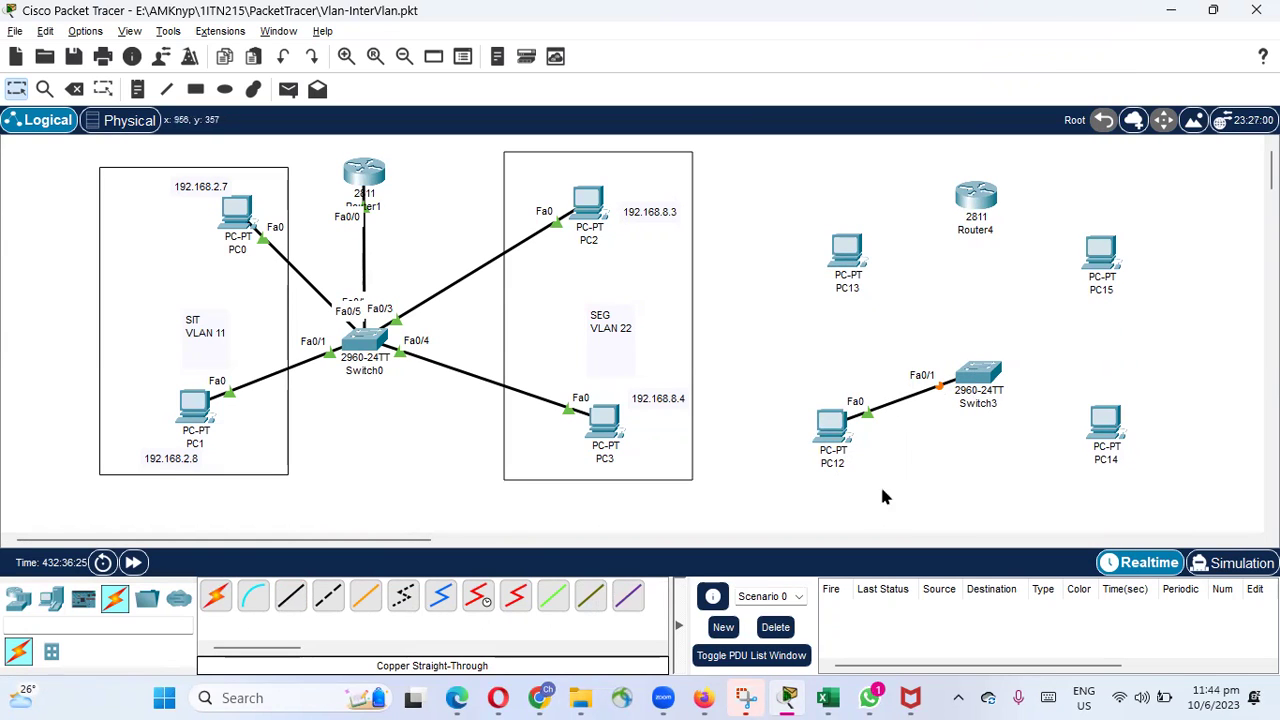
Connect PC13's FastEthernet0 to Switch3's FastEthernet0/2 with a copper straight-through cable
click(290, 596)
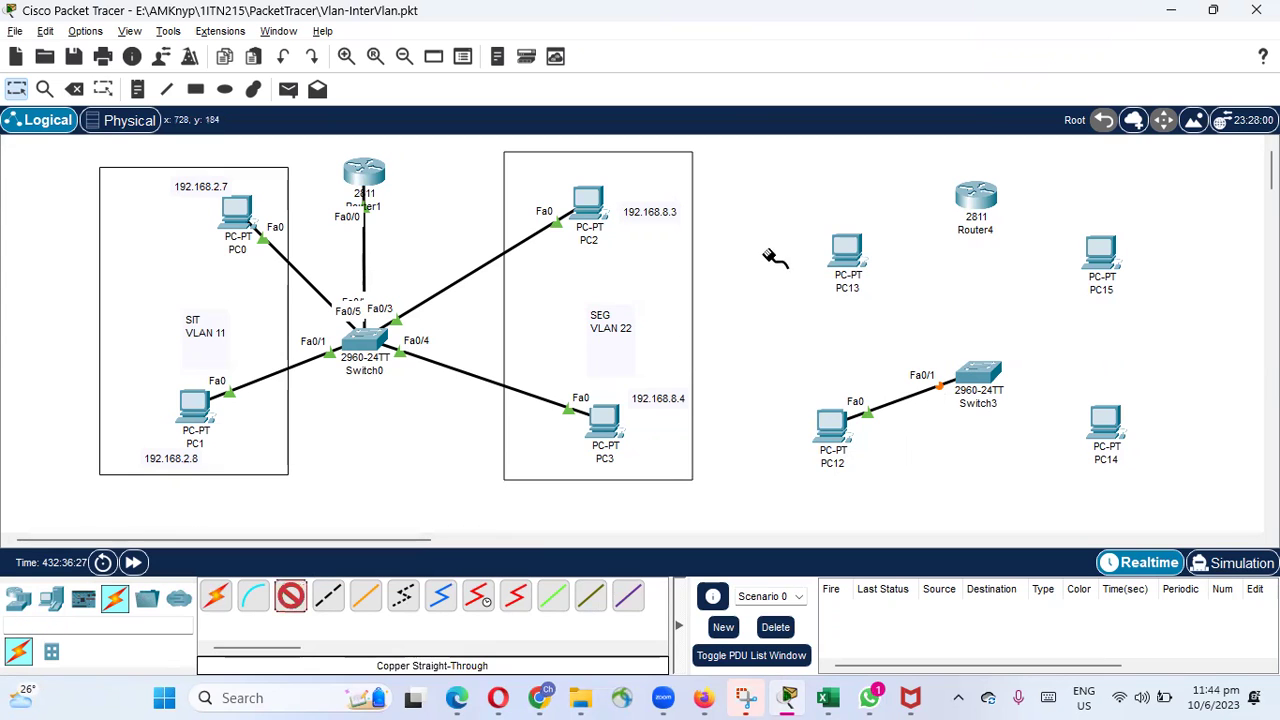
click(849, 255)
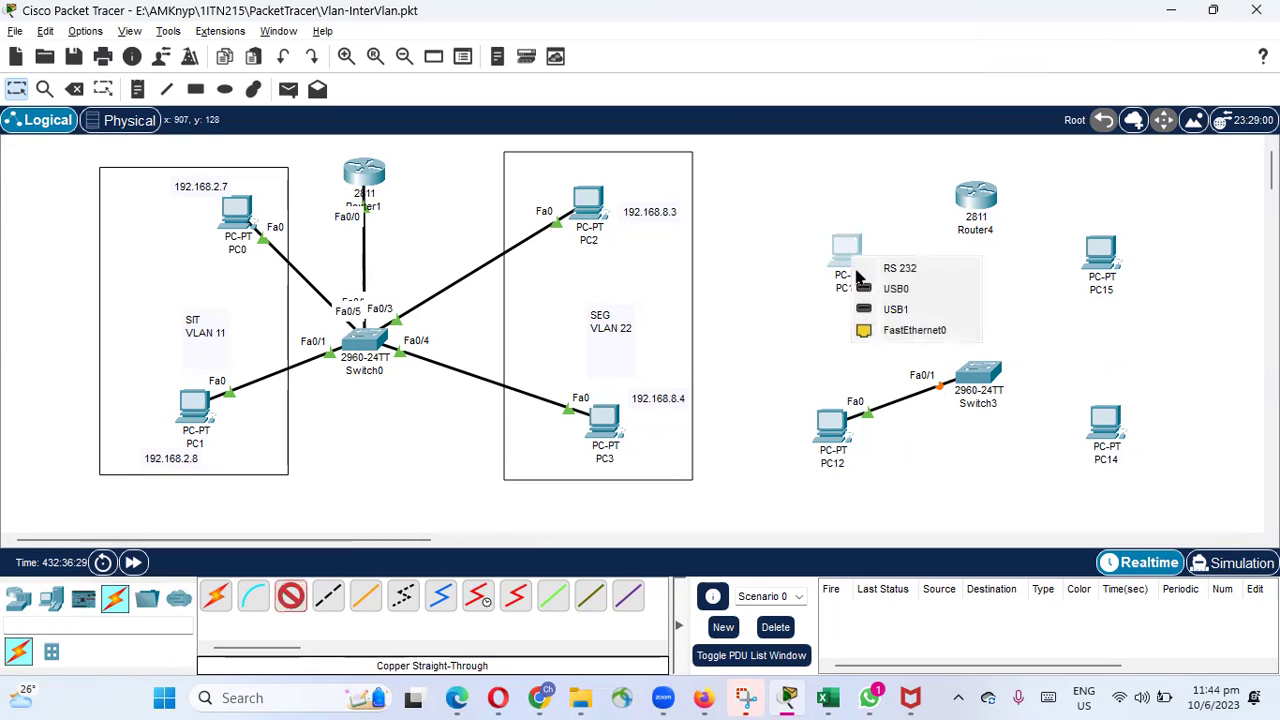
click(900, 334)
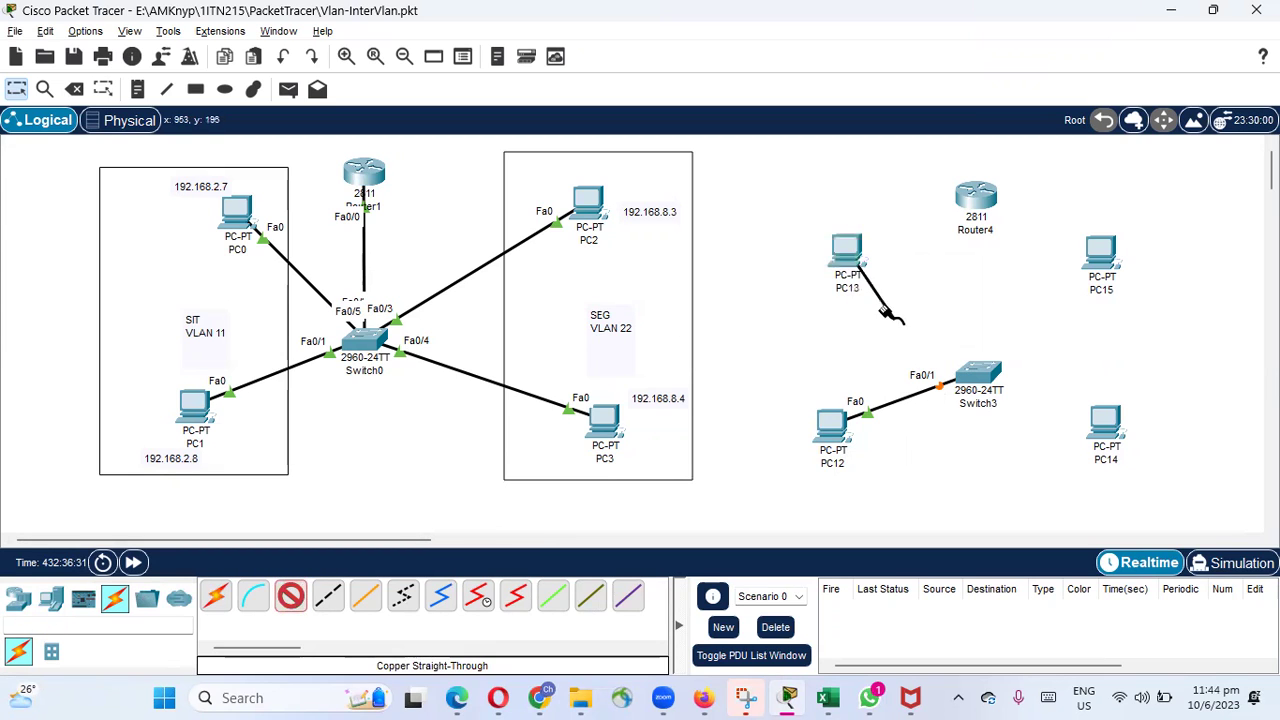
click(980, 374)
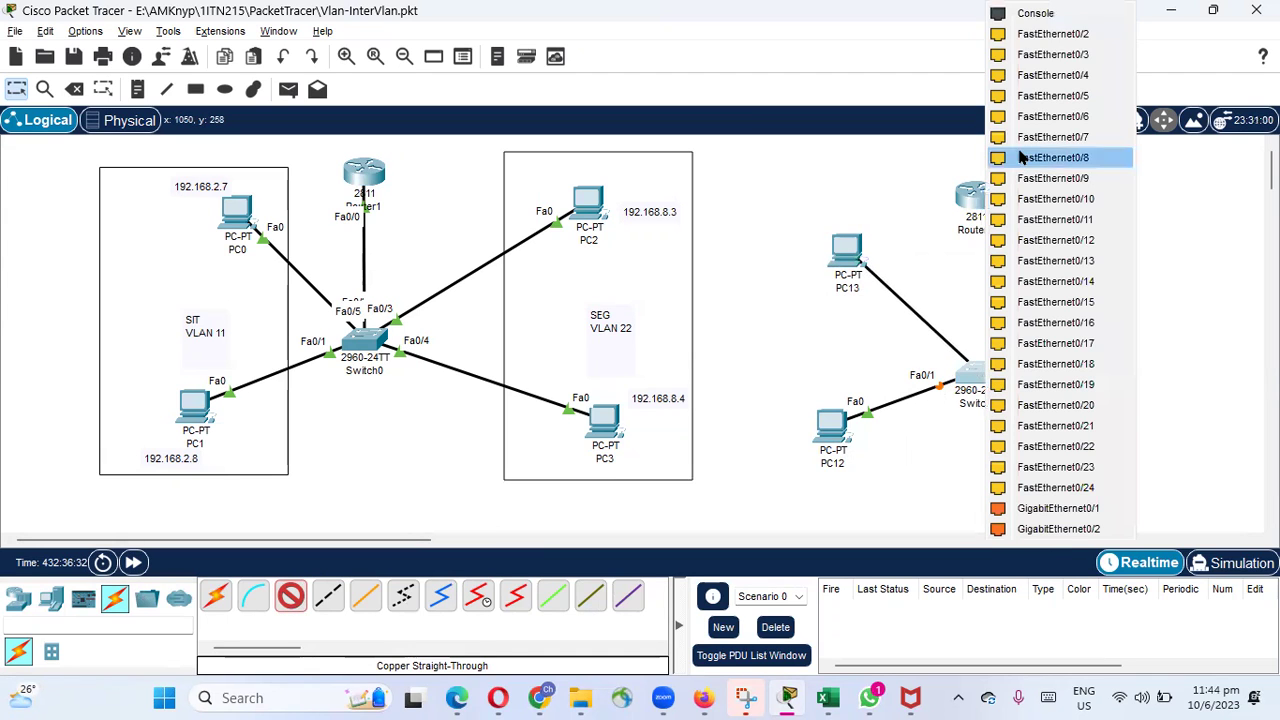
click(1069, 38)
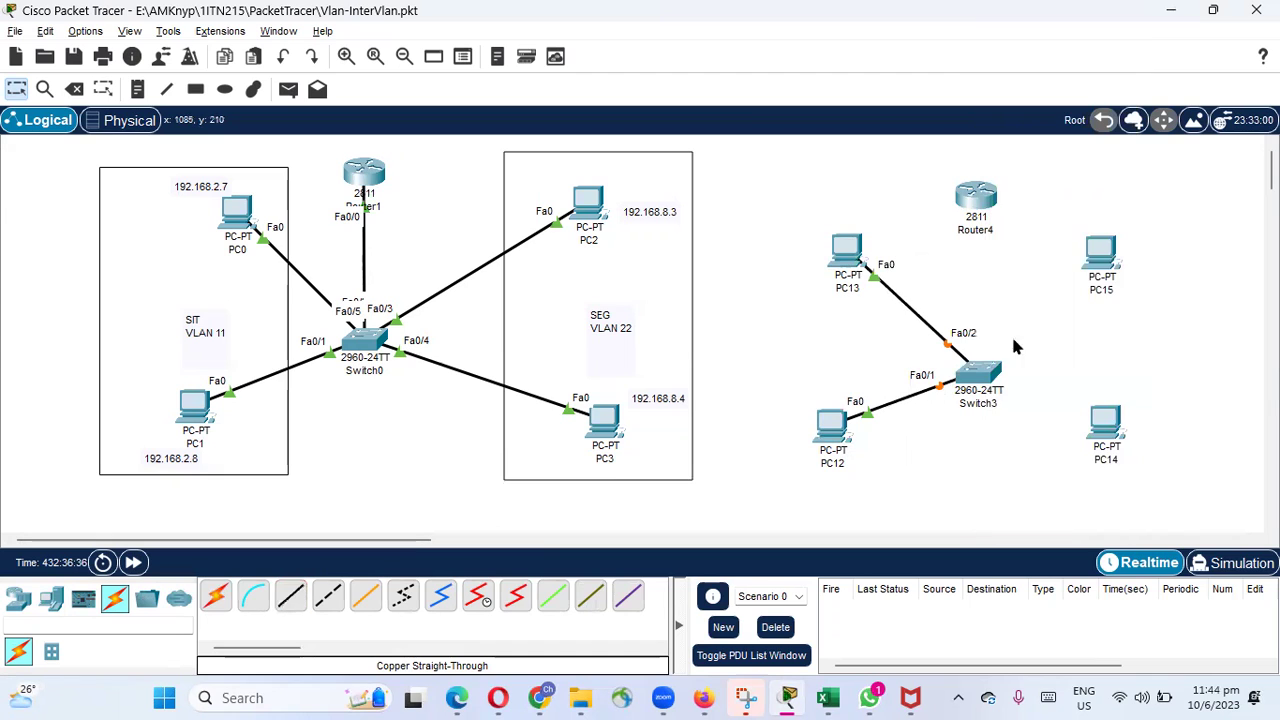
Connect Switch3's FastEthernet0/3 to PC15's FastEthernet0 with a copper straight-through cable
click(290, 596)
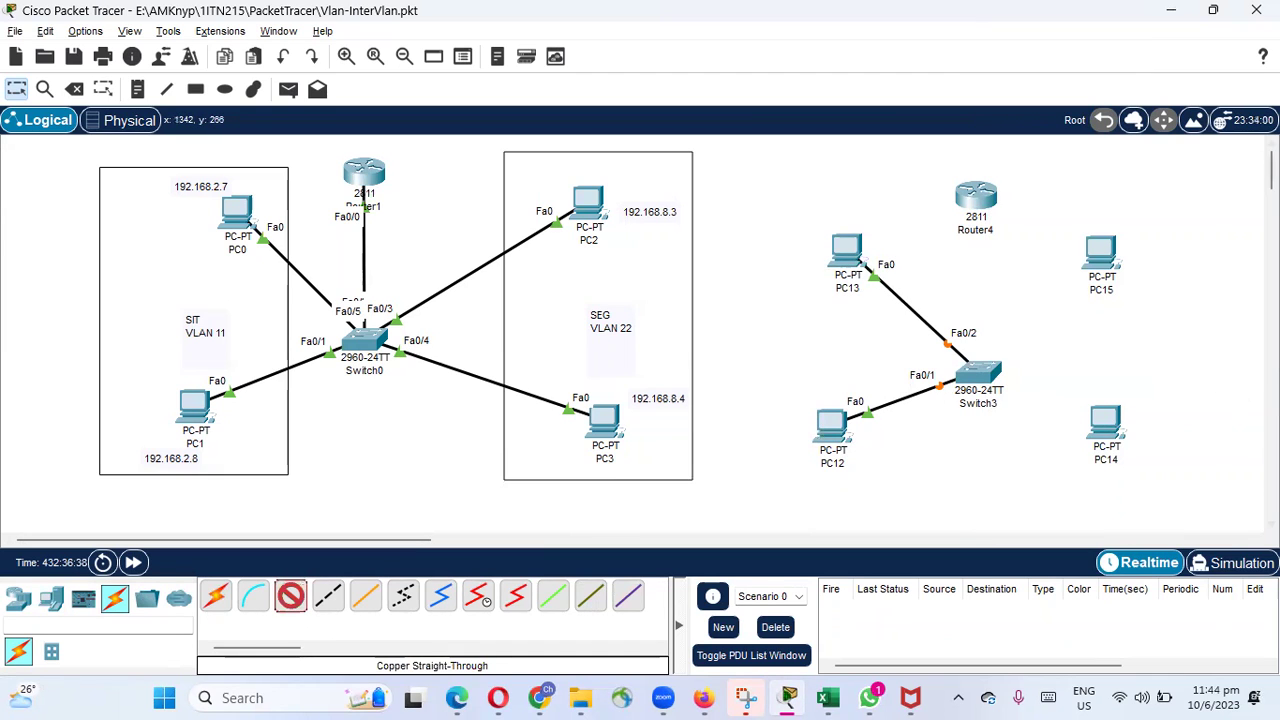
click(983, 367)
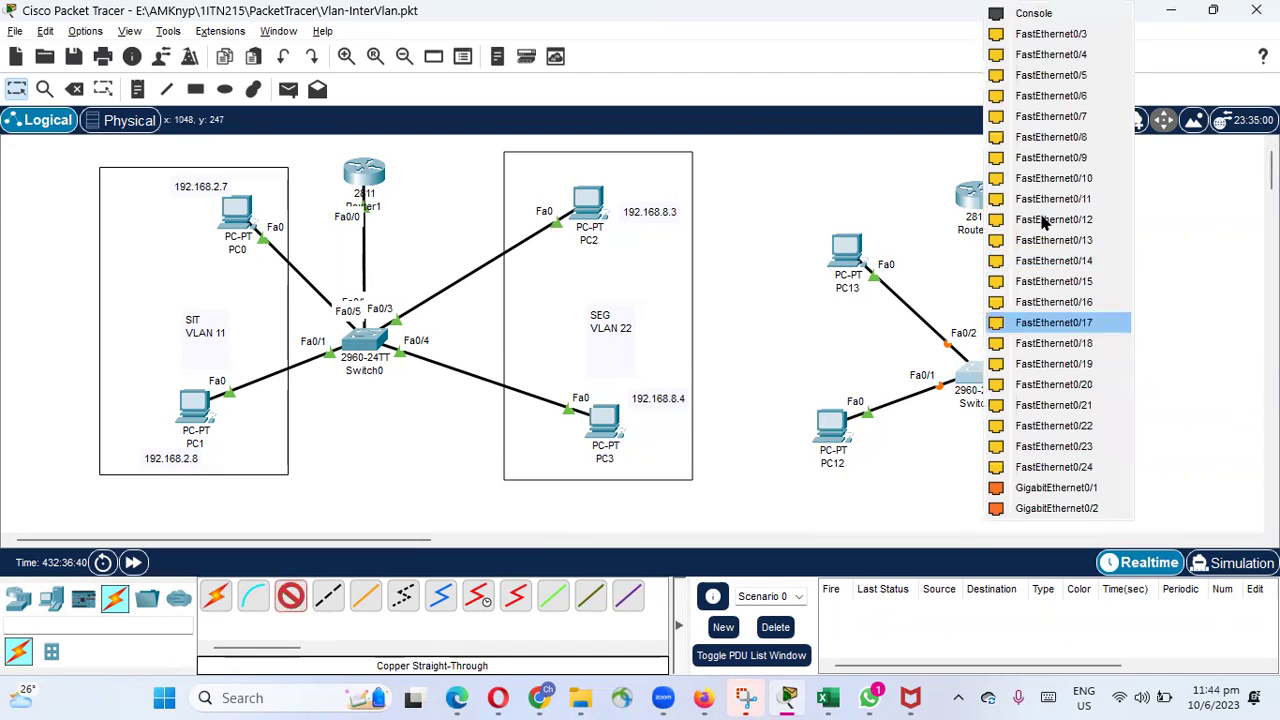
click(1079, 37)
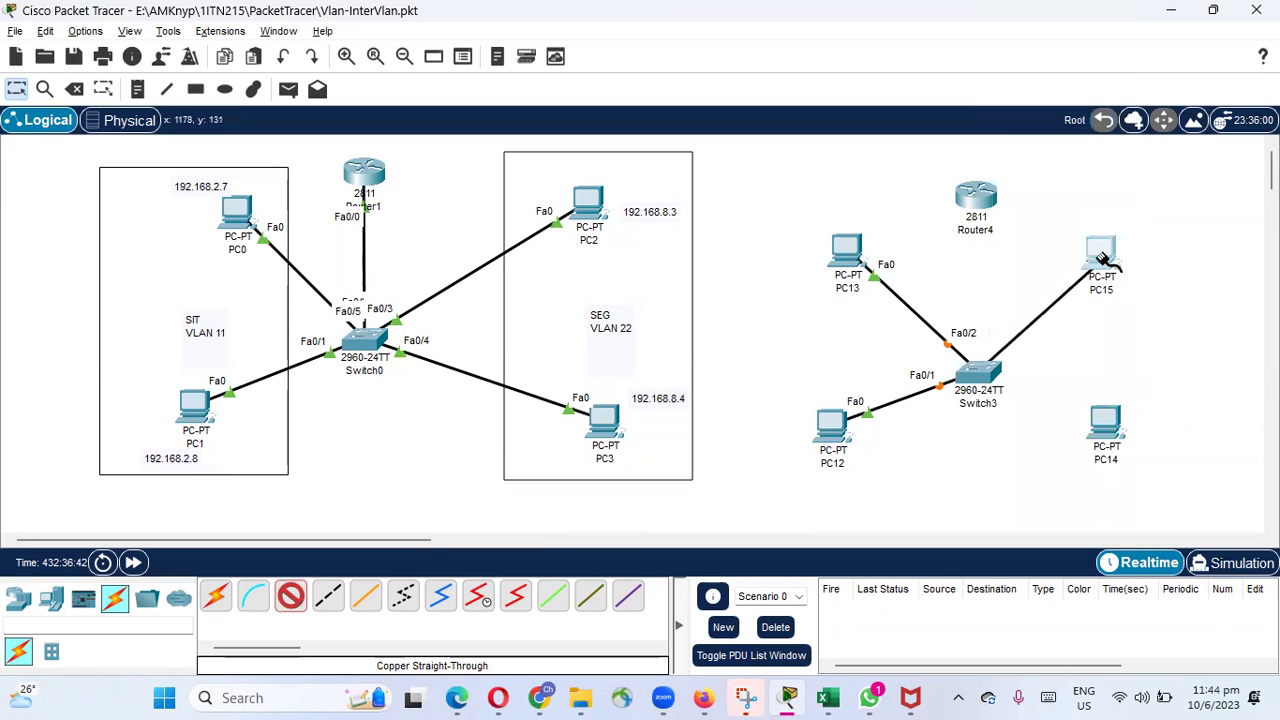
click(1100, 254)
click(1158, 340)
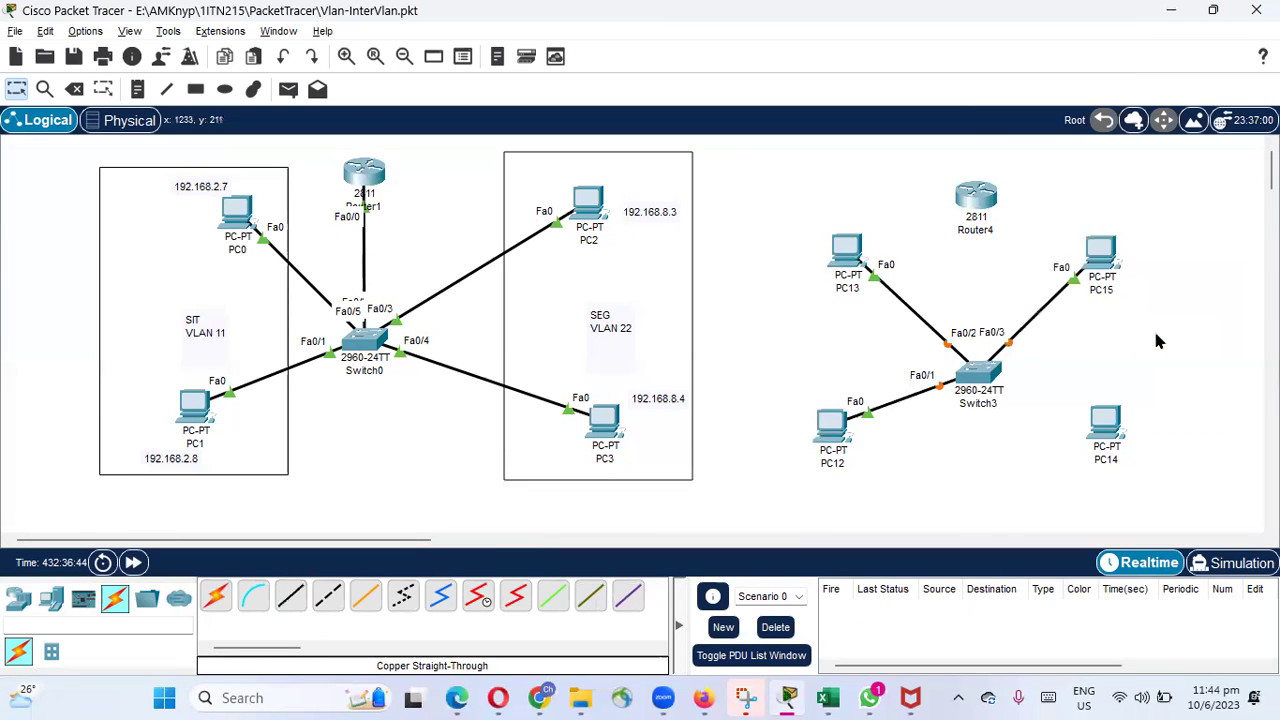
Connect Switch3's FastEthernet0/4 to PC14's FastEthernet0 with a copper straight-through cable
click(292, 600)
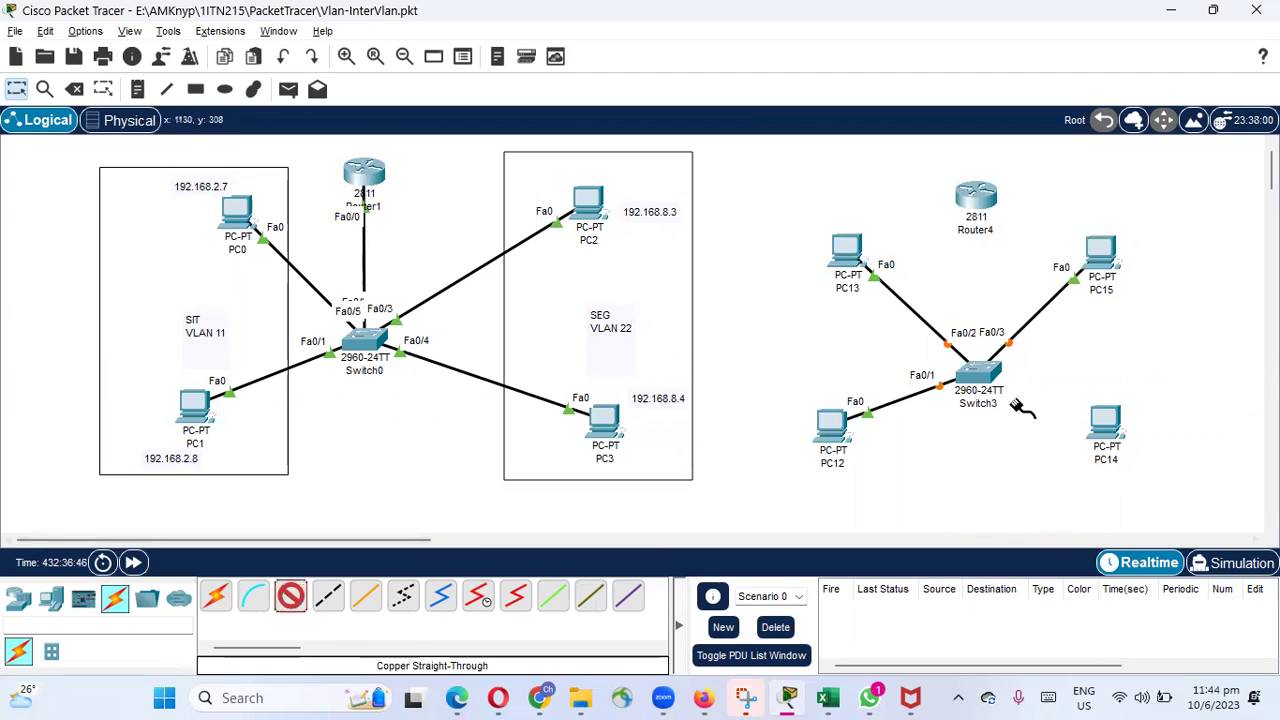
click(977, 392)
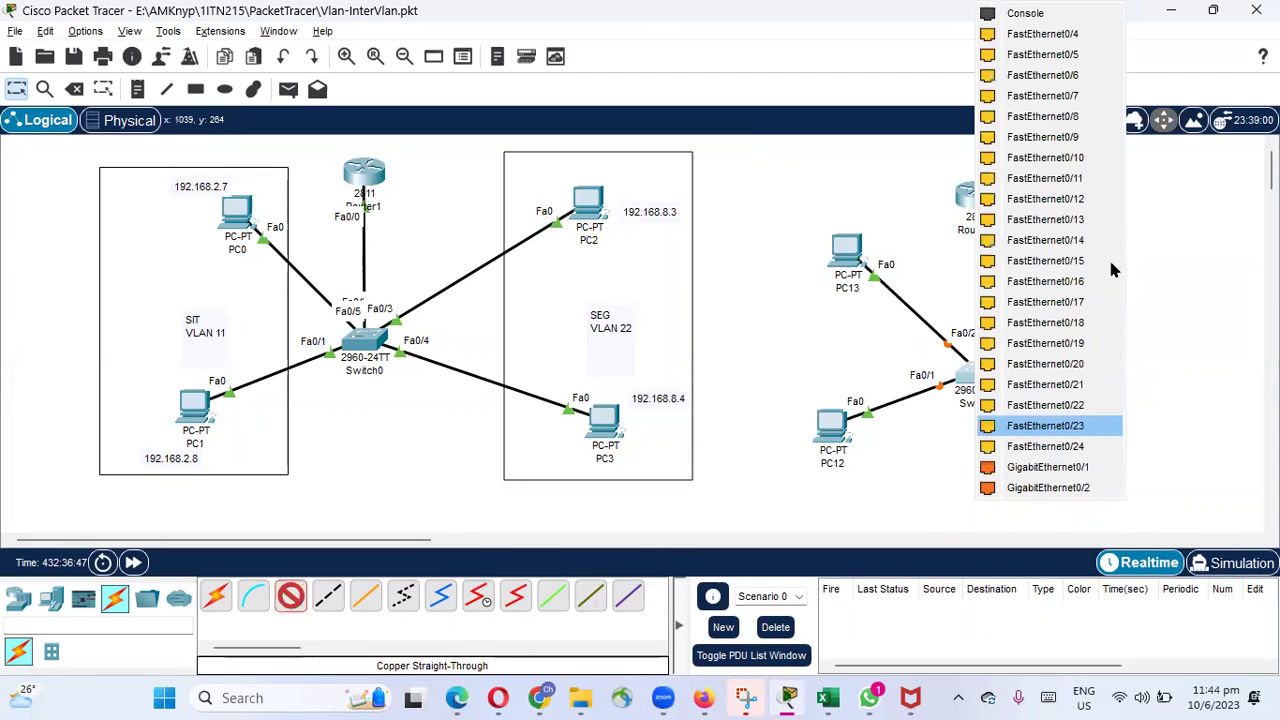
click(1065, 37)
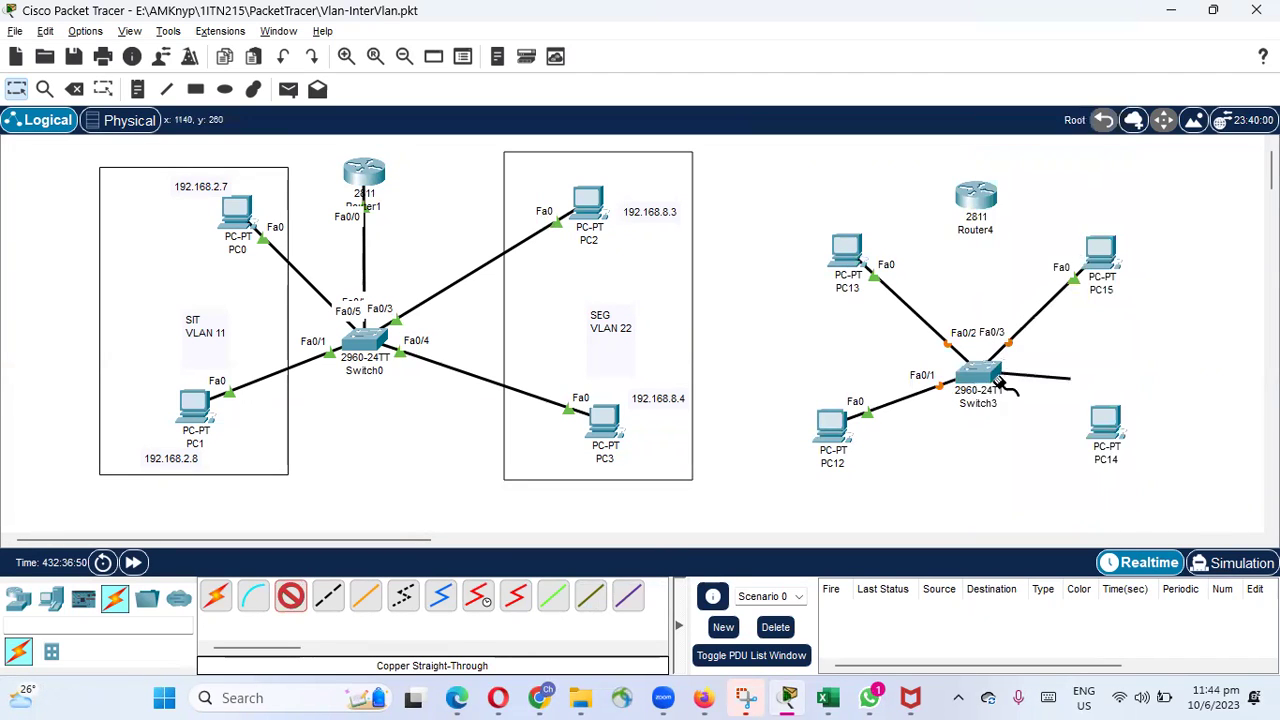
click(1108, 432)
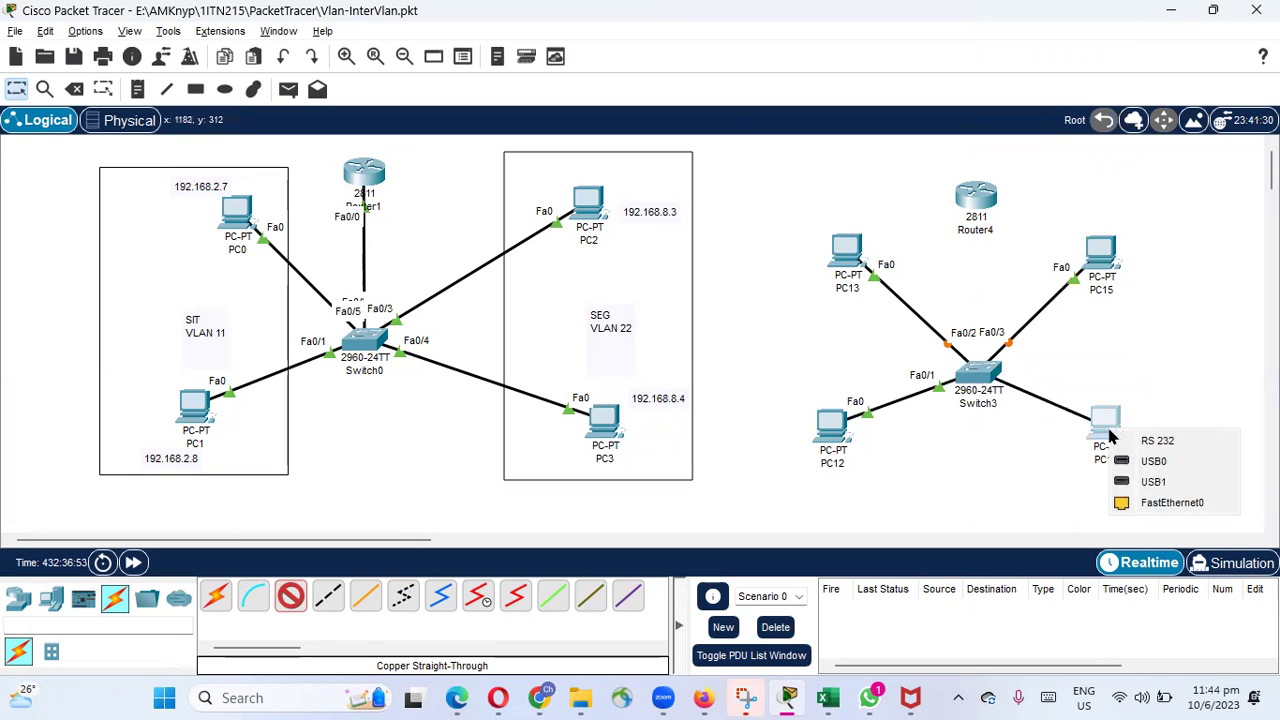
click(1157, 502)
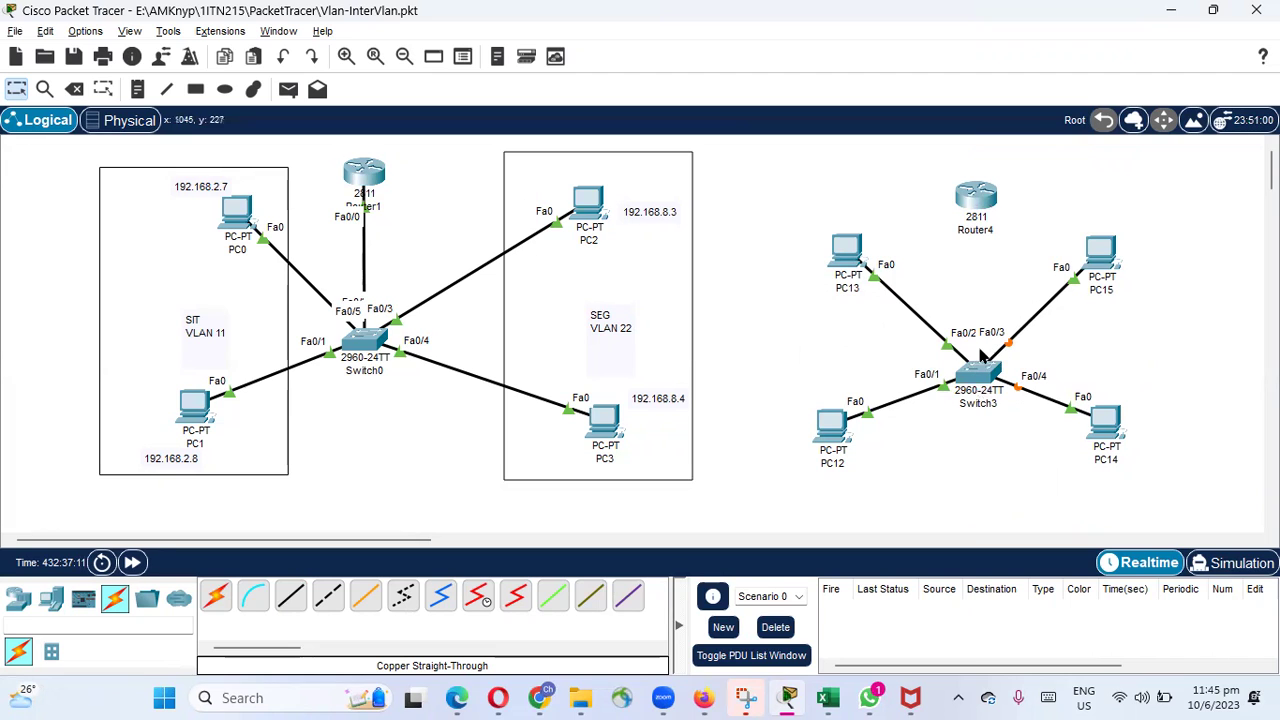
Connect Switch3's FastEthernet0/5 to Router4's FastEthernet0/0 with a copper straight-through cable
click(290, 596)
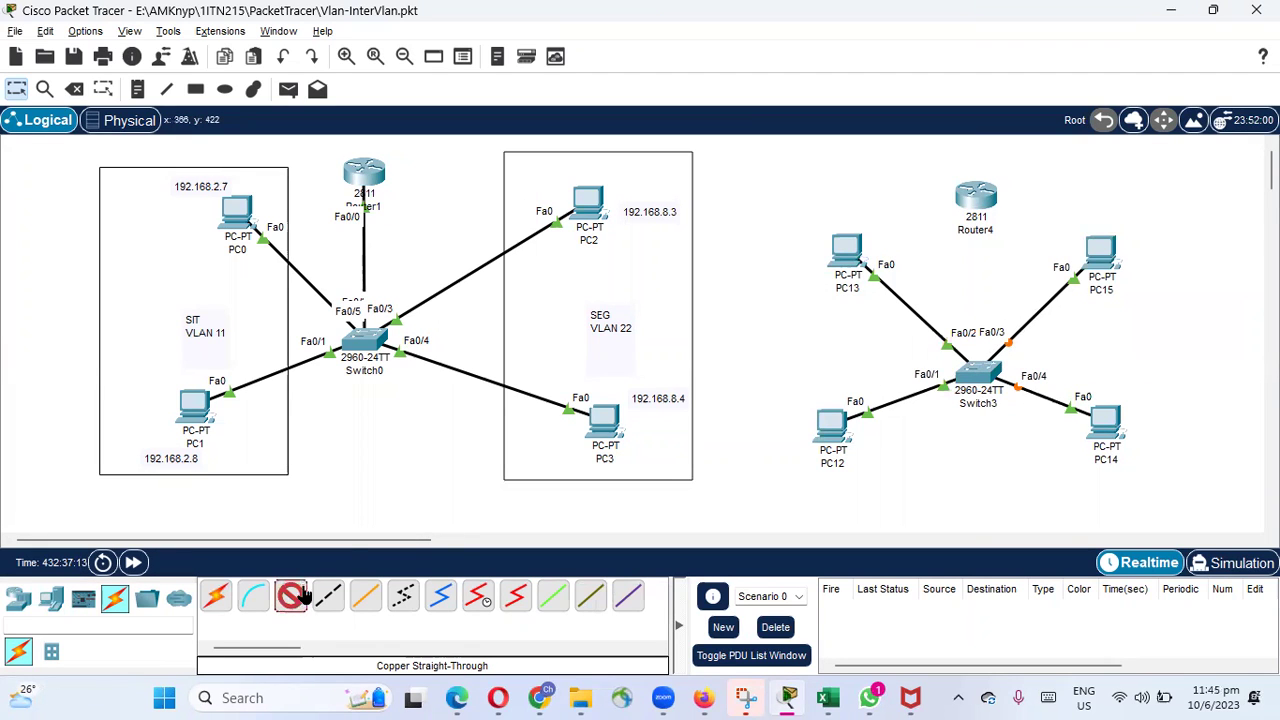
click(981, 374)
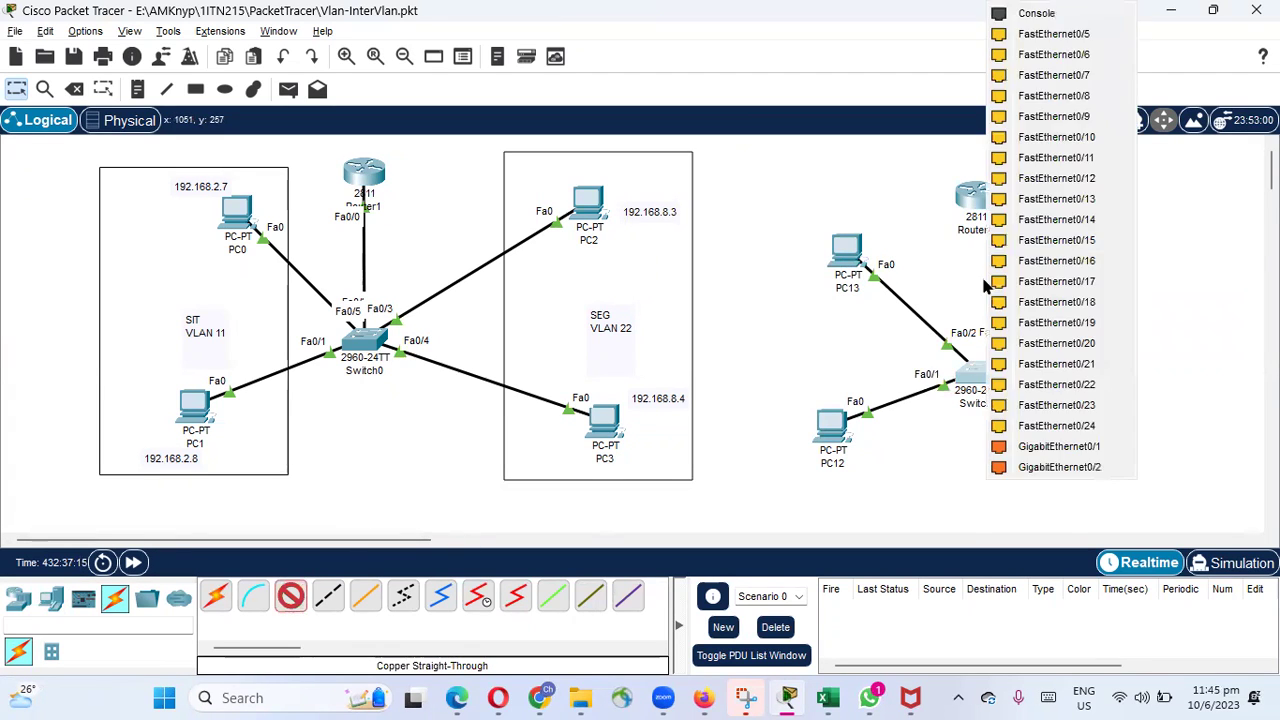
click(1047, 35)
click(978, 205)
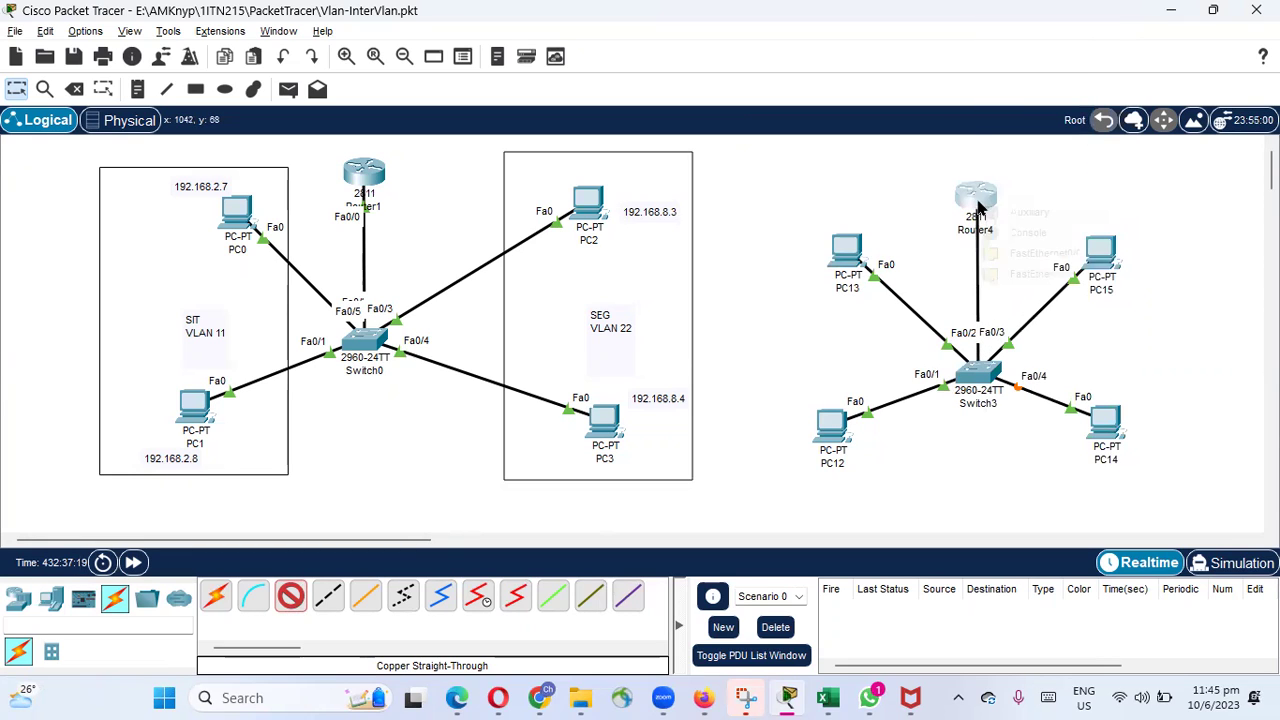
click(1035, 256)
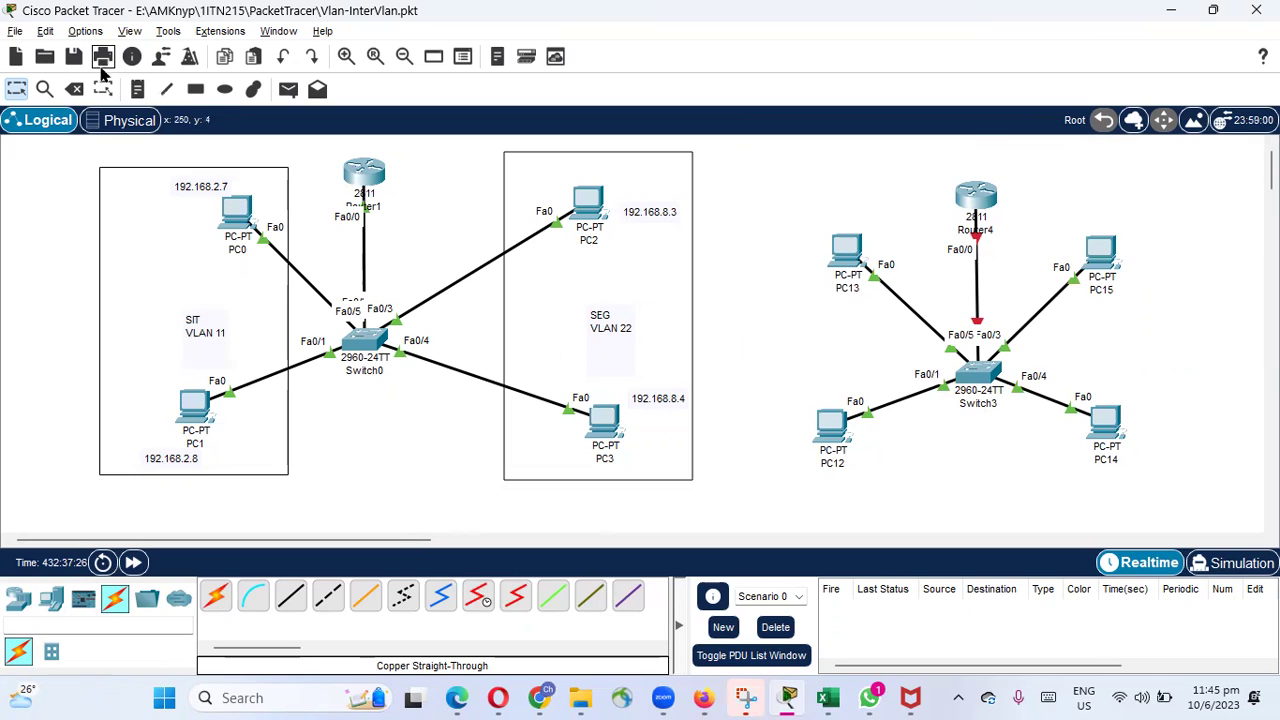
Label the area between PC13 and PC12 with the text notes VLAN 33 and HR
click(133, 91)
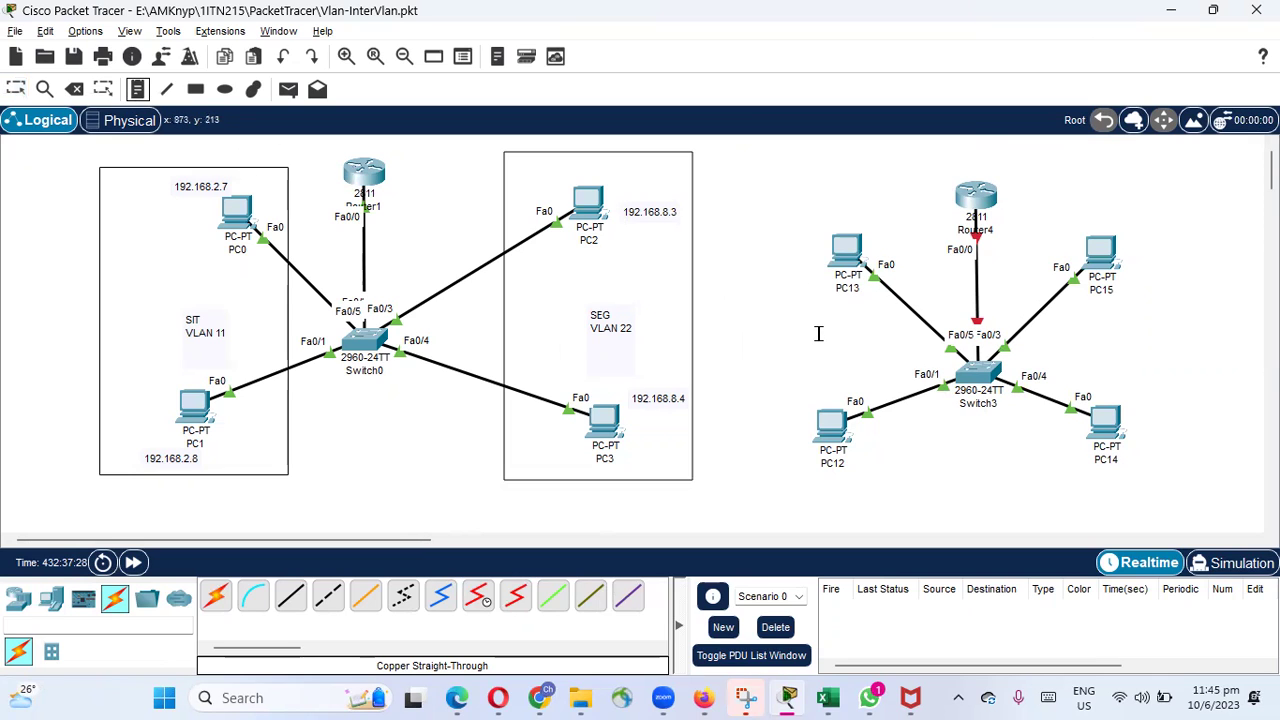
click(816, 334)
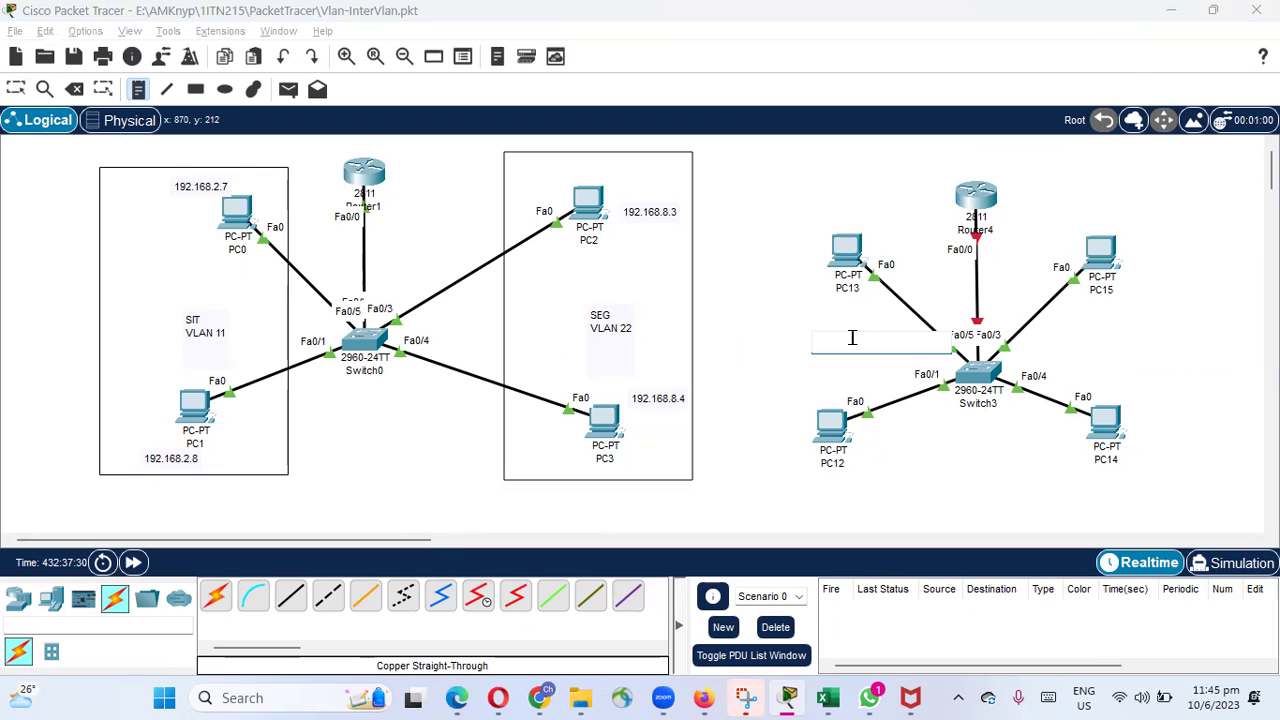
text(VLAN 33)
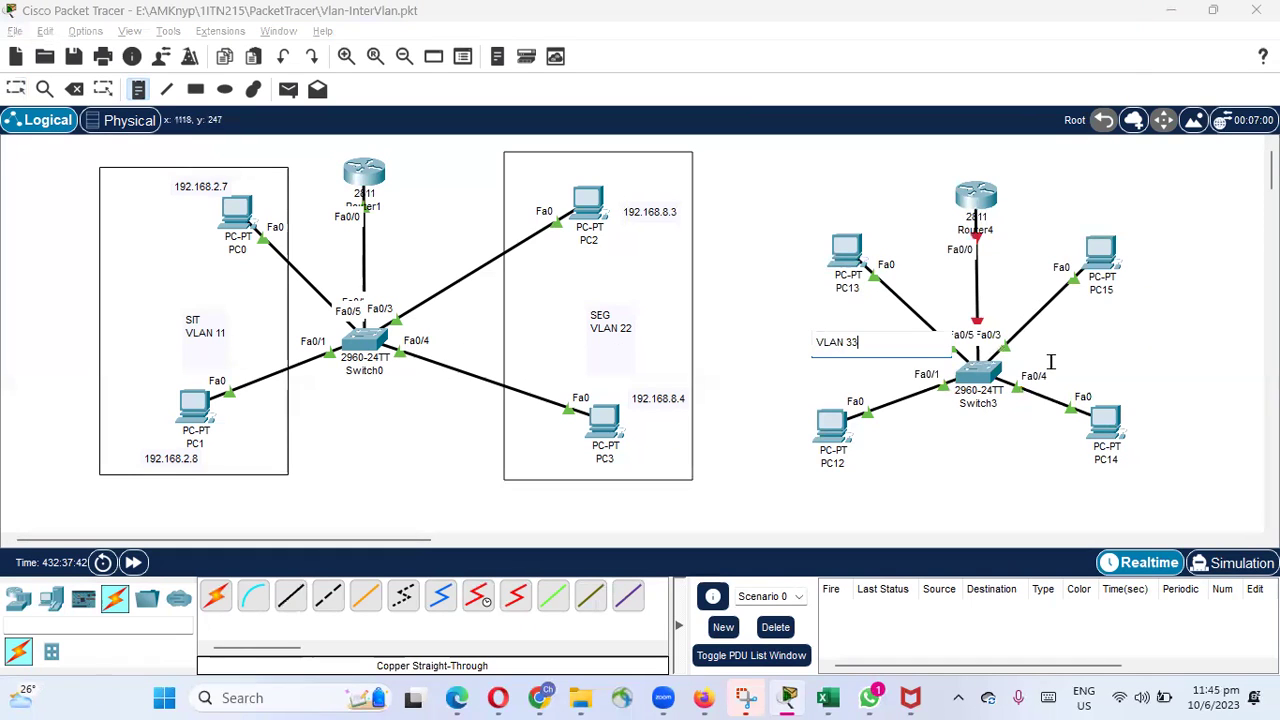
click(1114, 355)
click(858, 344)
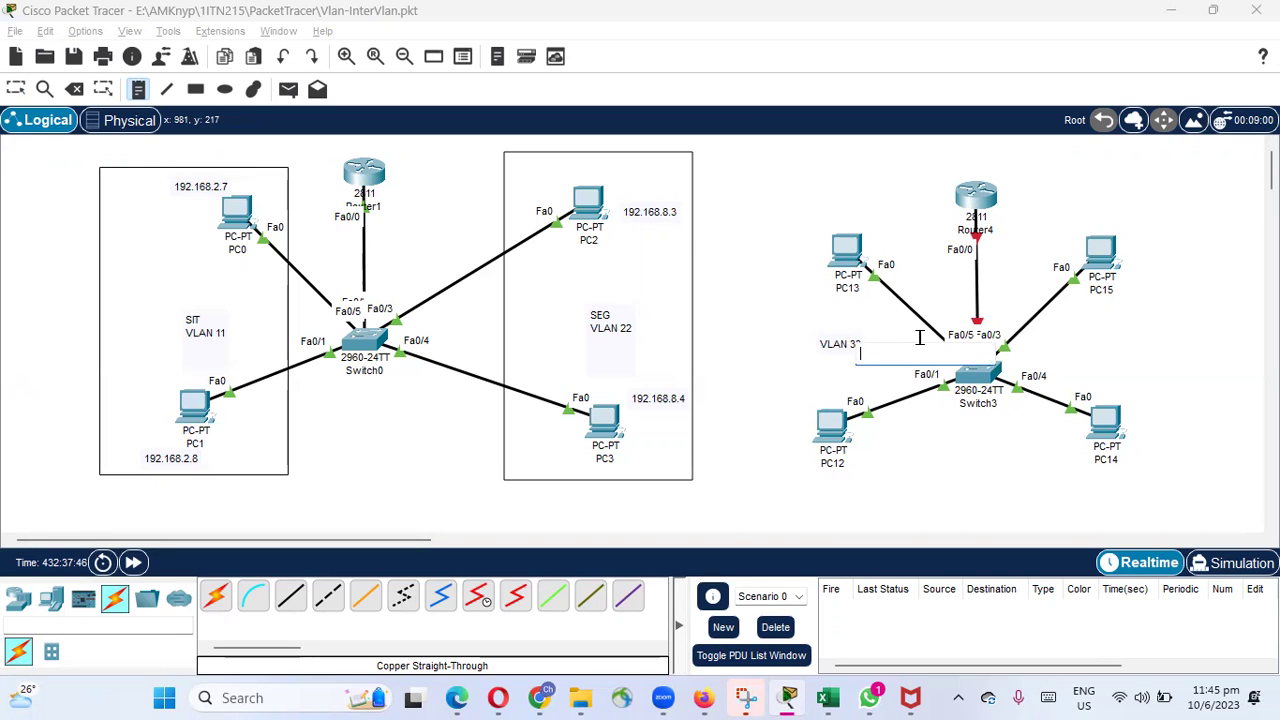
text(HR)
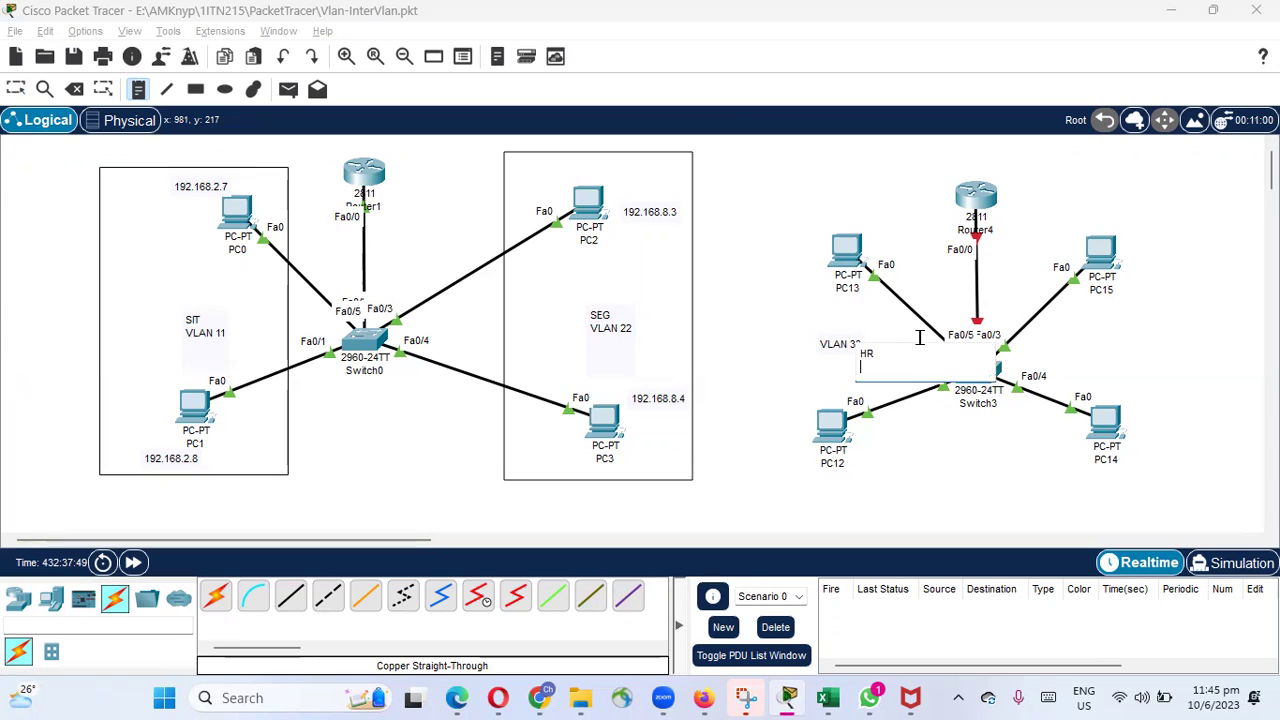
click(1120, 362)
Add a two-line text note reading VLAN 44 and RnD between PC15 and PC14
click(1099, 332)
text(VLAN 44)
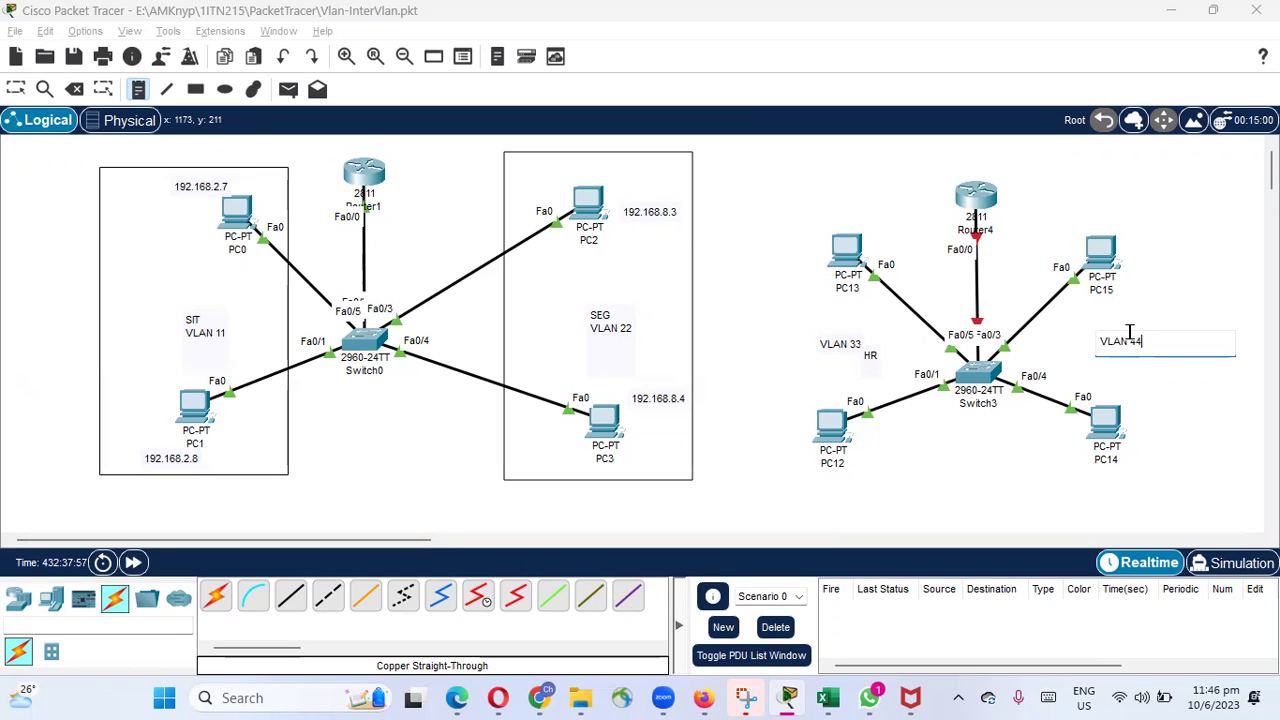
key(Return)
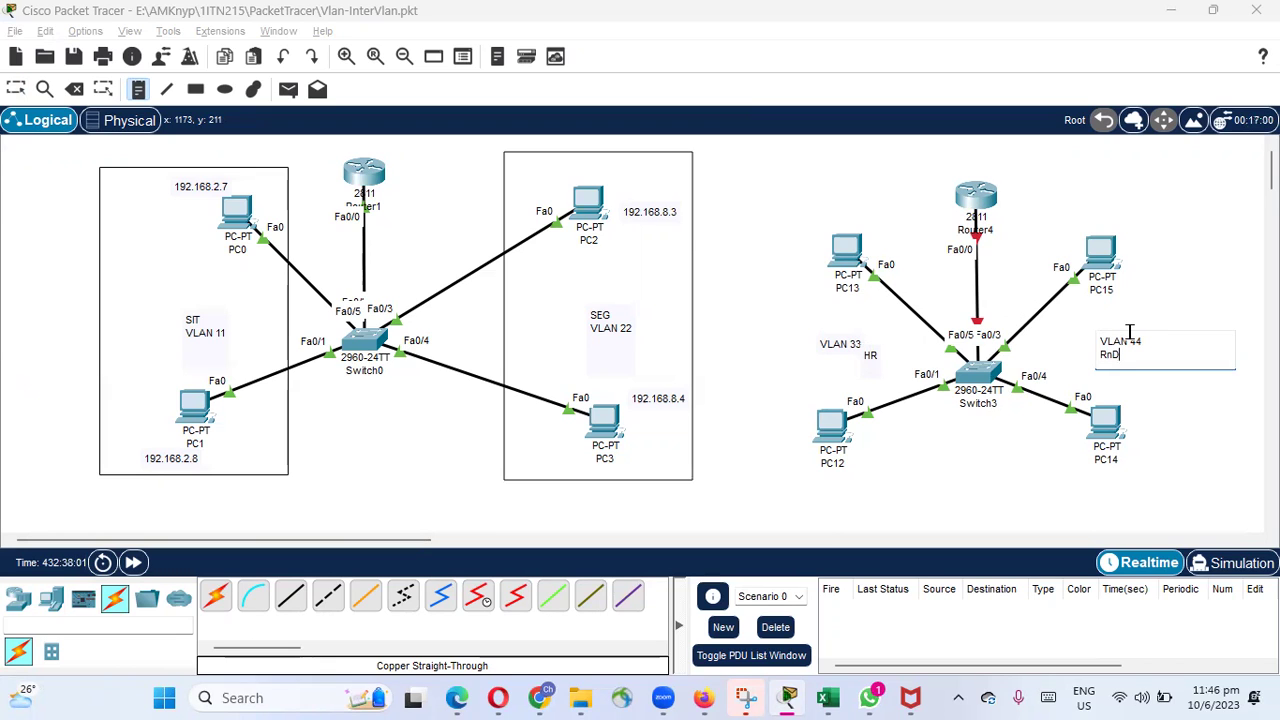
click(1215, 456)
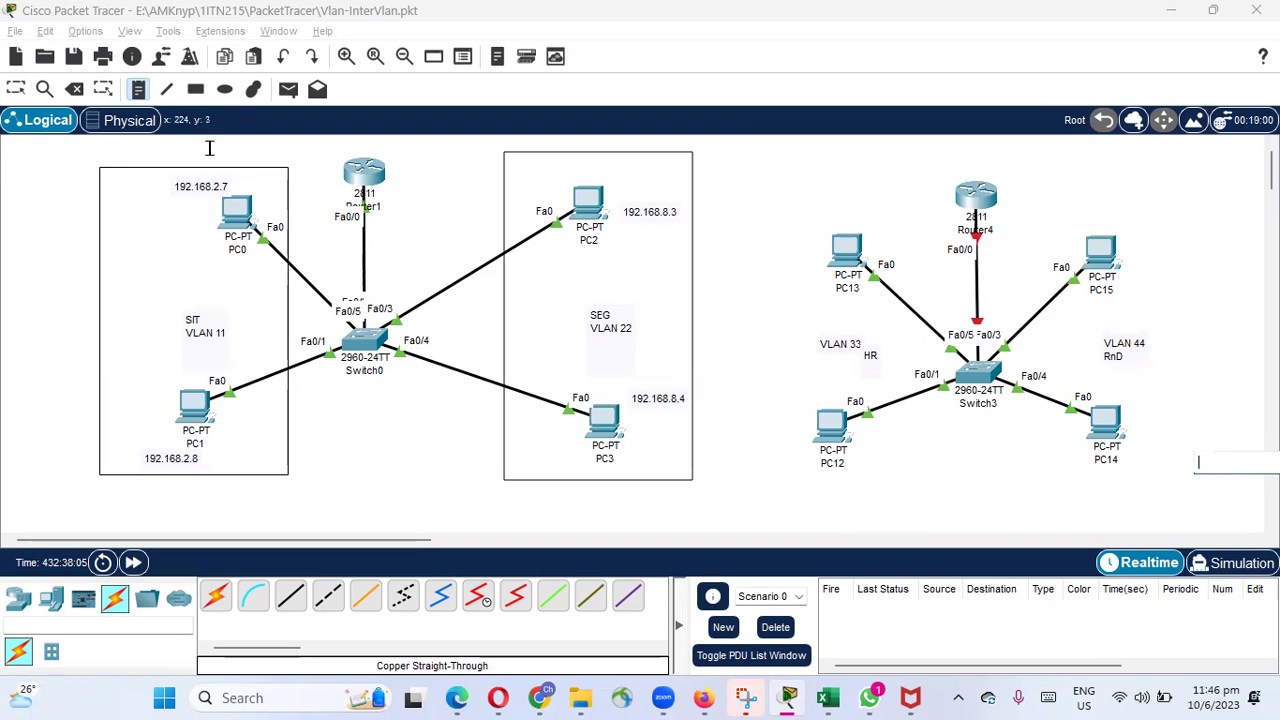
Draw one unfilled black-outlined rectangle around PC13 and PC12 and another around PC15 and PC14
click(195, 90)
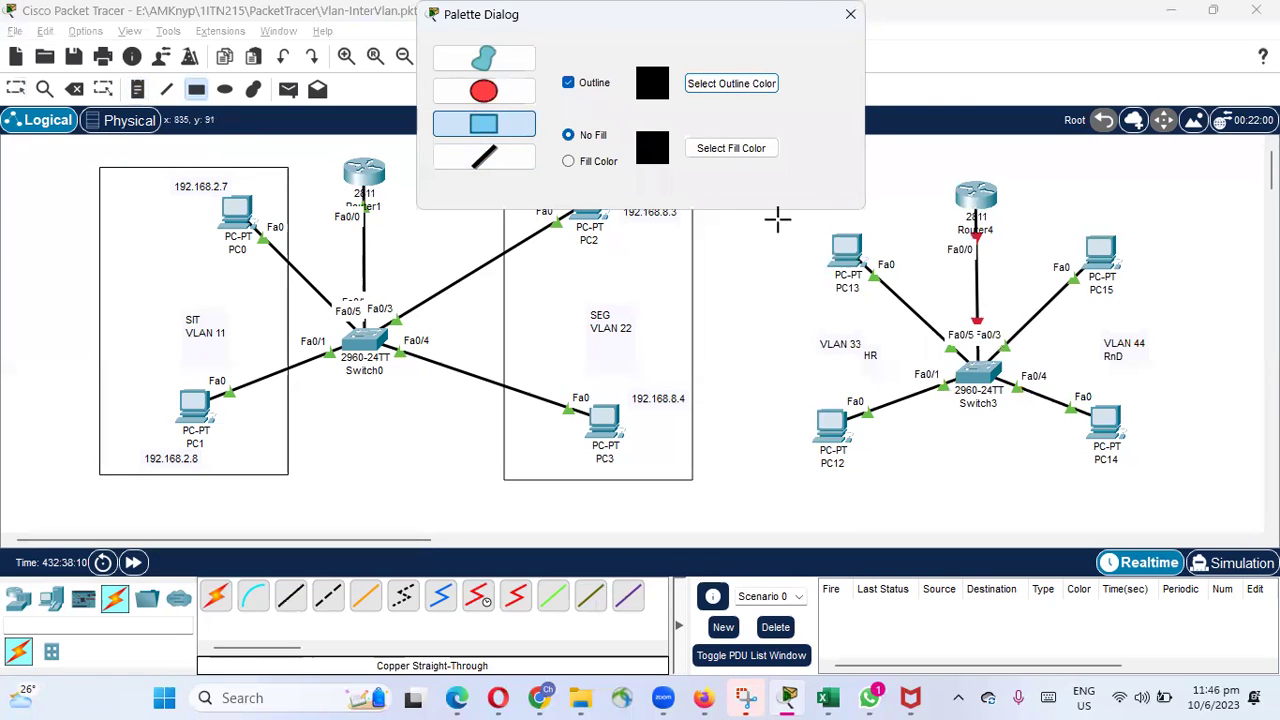
drag(762, 216, 903, 493)
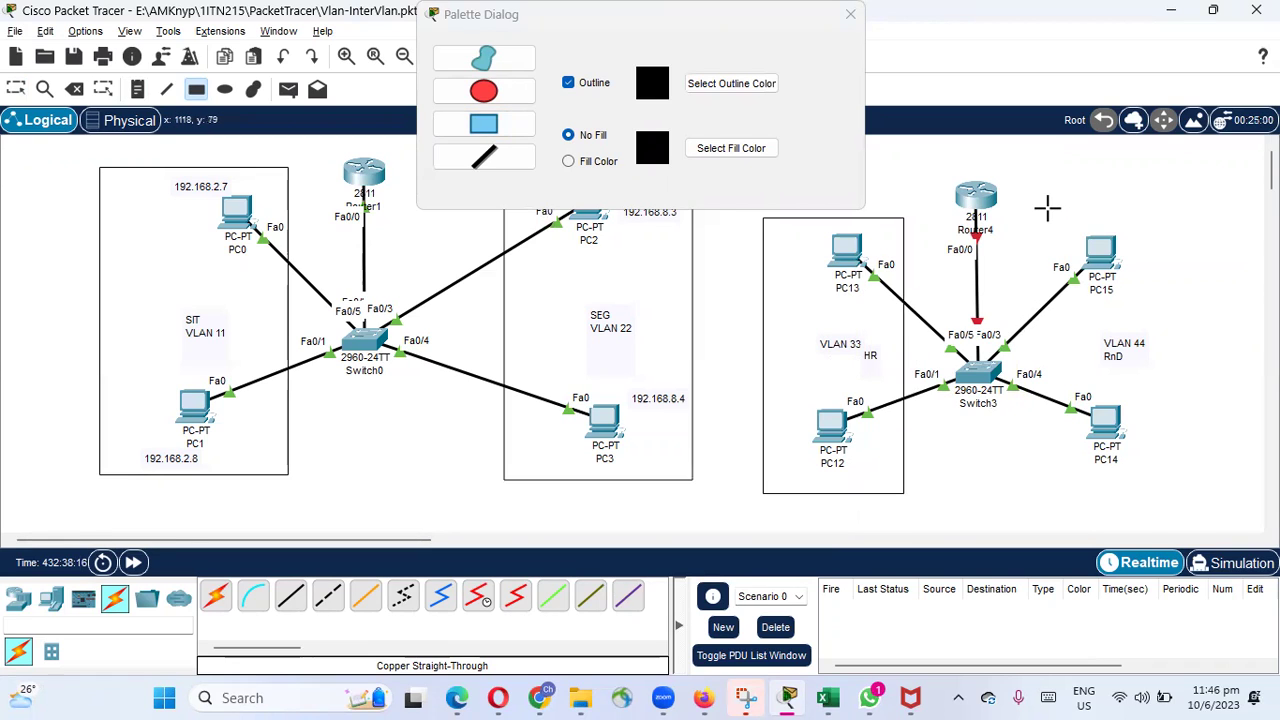
drag(1048, 208, 1169, 480)
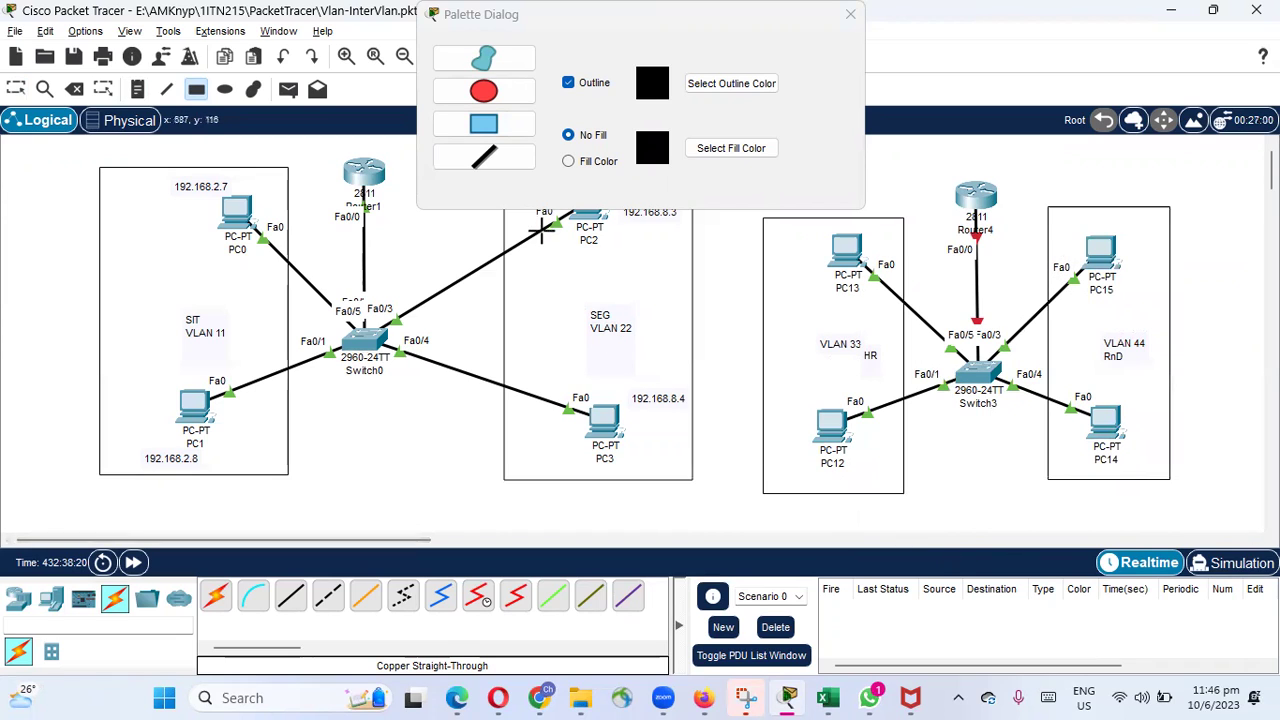
click(167, 90)
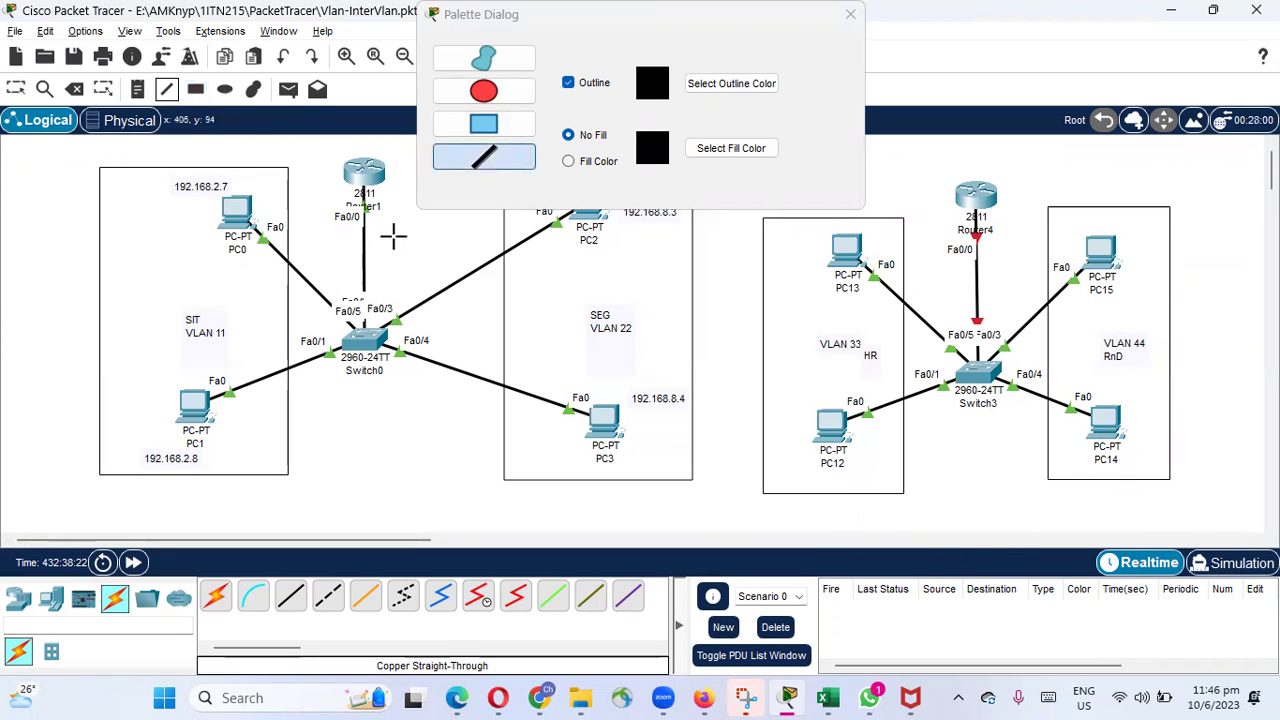
Add a two-line text note beside PC12 reading 192.168.22.8 and gateway 192.168.22.1
click(138, 91)
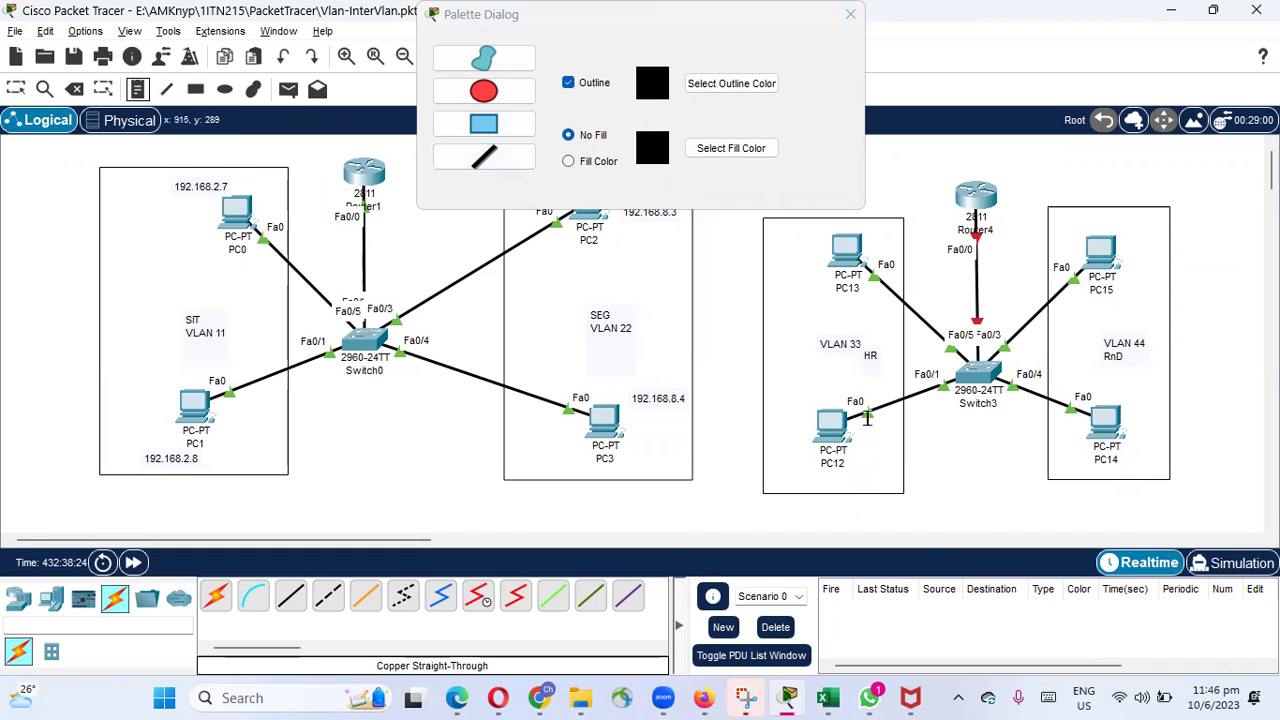
click(868, 443)
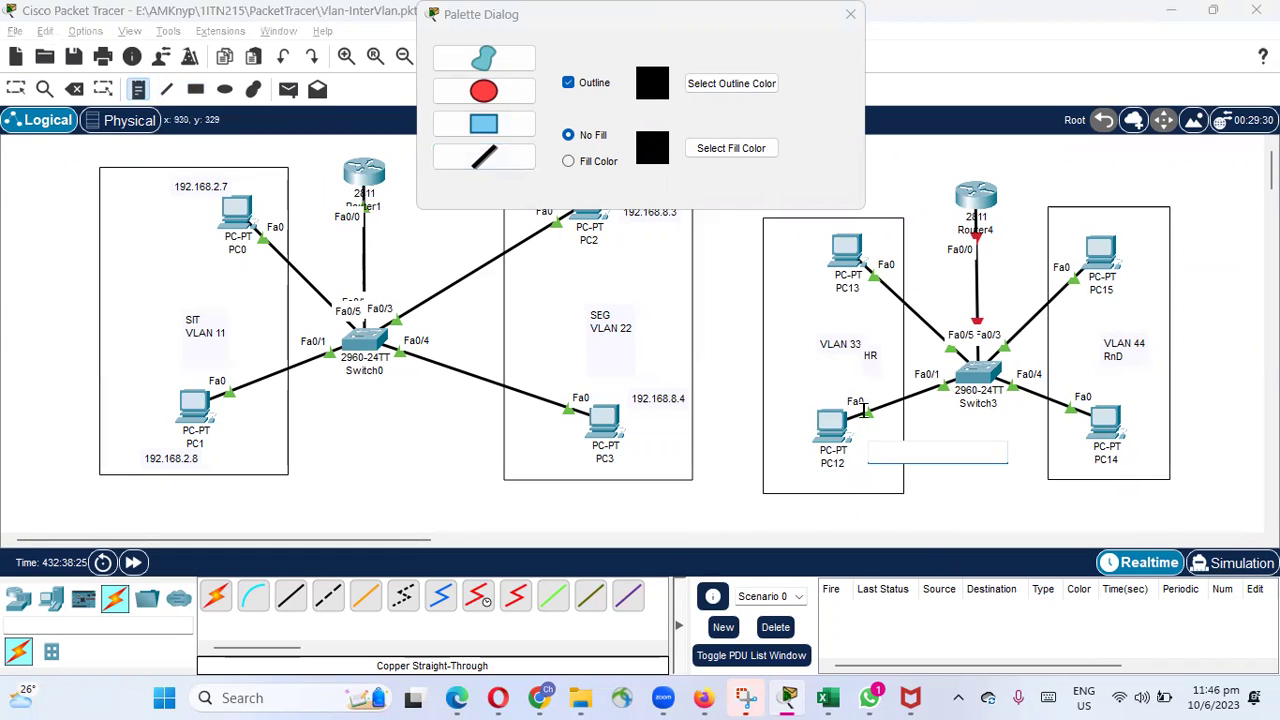
click(850, 14)
click(862, 459)
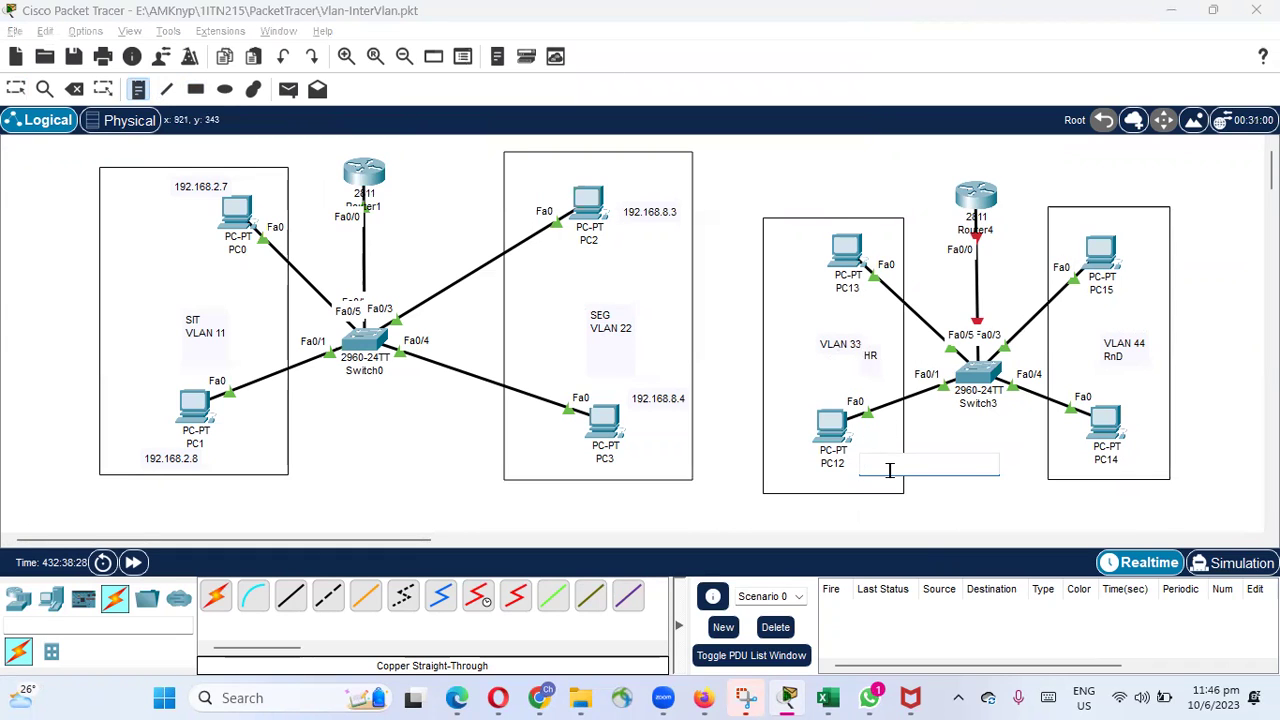
text(192.168.22.8)
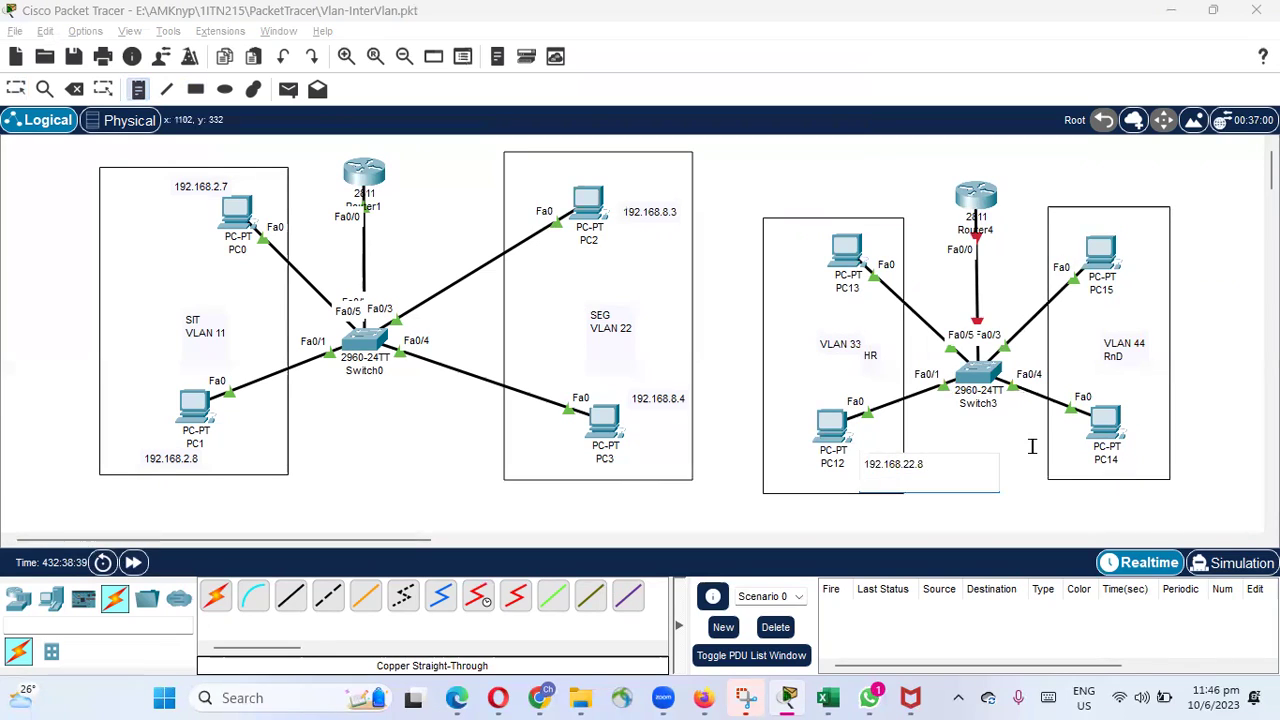
text(gatewa)
text(y 192.168.22.1)
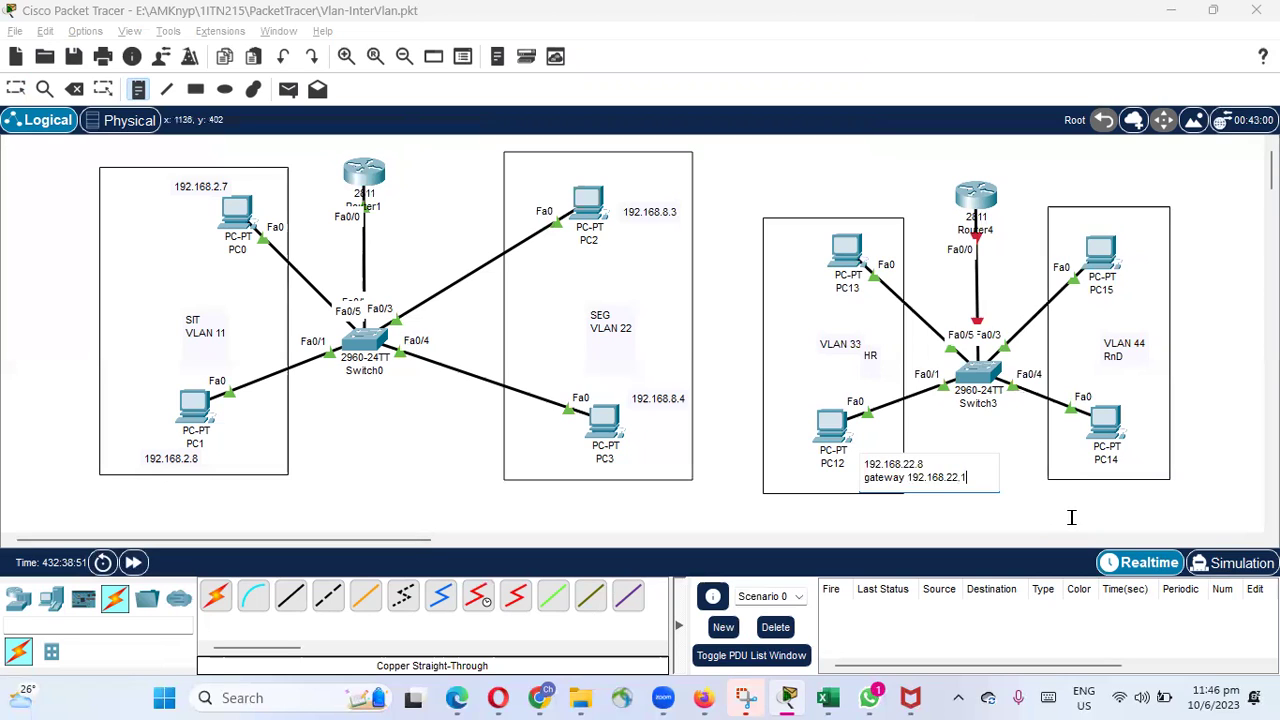
click(1071, 517)
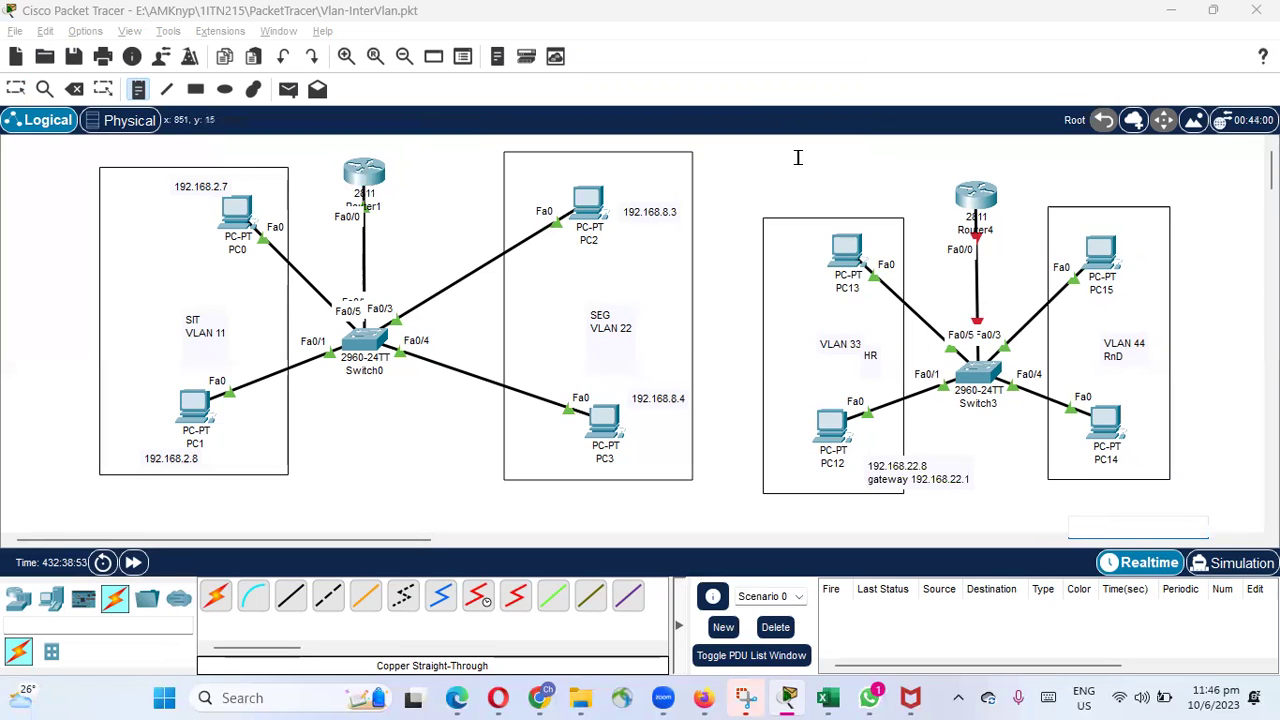
Label PC13 with the text note 192.168.22.9 just above its icon
click(792, 215)
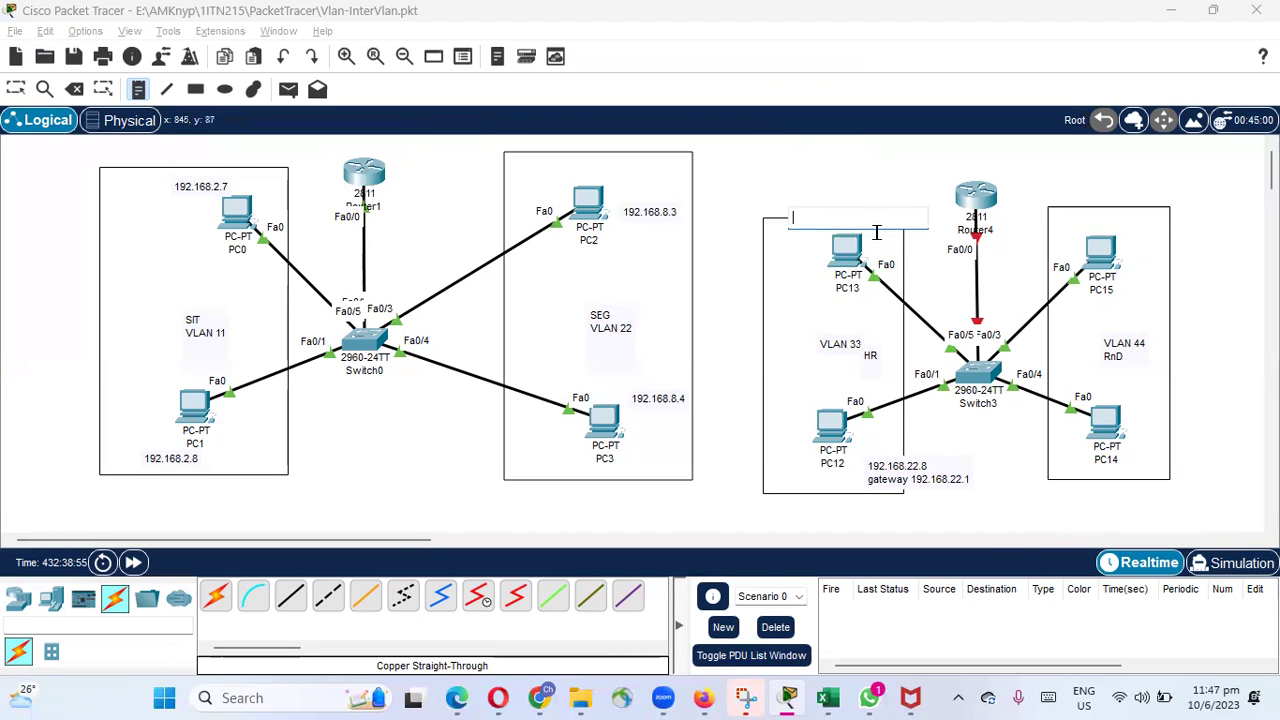
text(192)
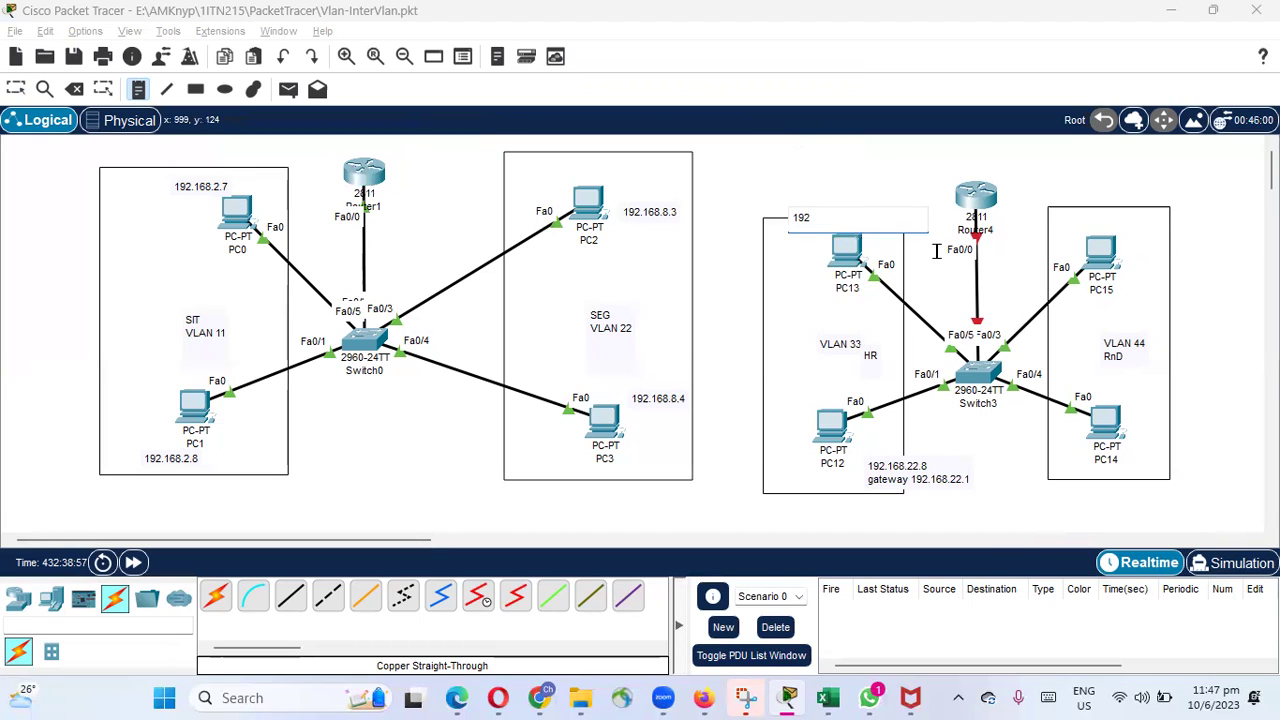
text(.168.22.9)
click(1199, 230)
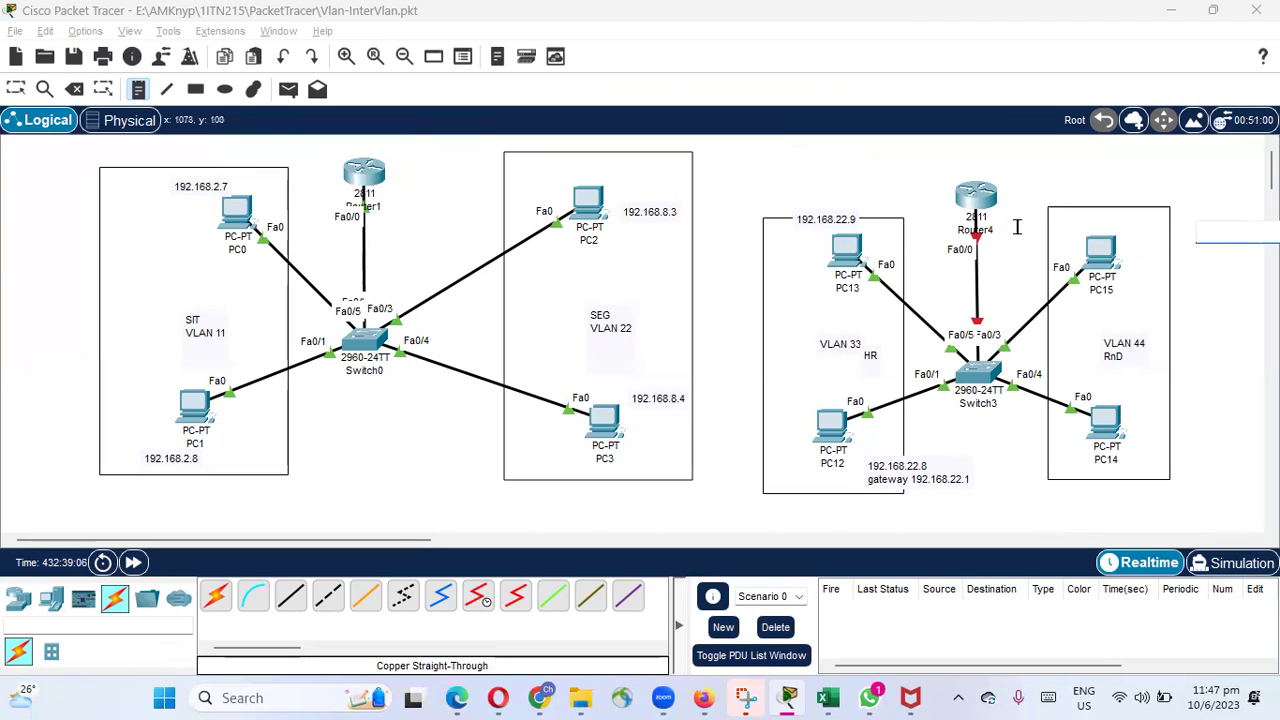
Place the text note 192.16888.3 just above PC15
click(1124, 221)
text(192.16)
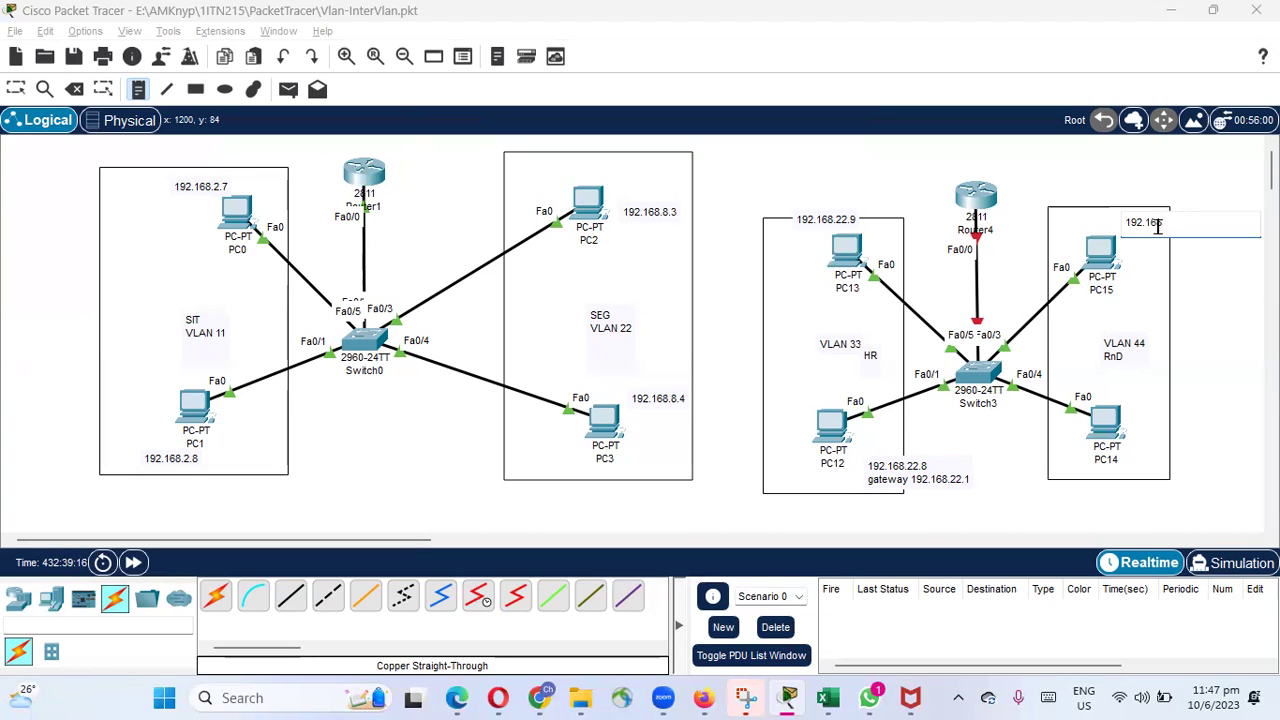
text(8.88.3)
key(Escape)
Add a two-line text note beside PC14 reading 192.168.88.4 and gateway 192.168.88.1
click(1142, 441)
text(192.16)
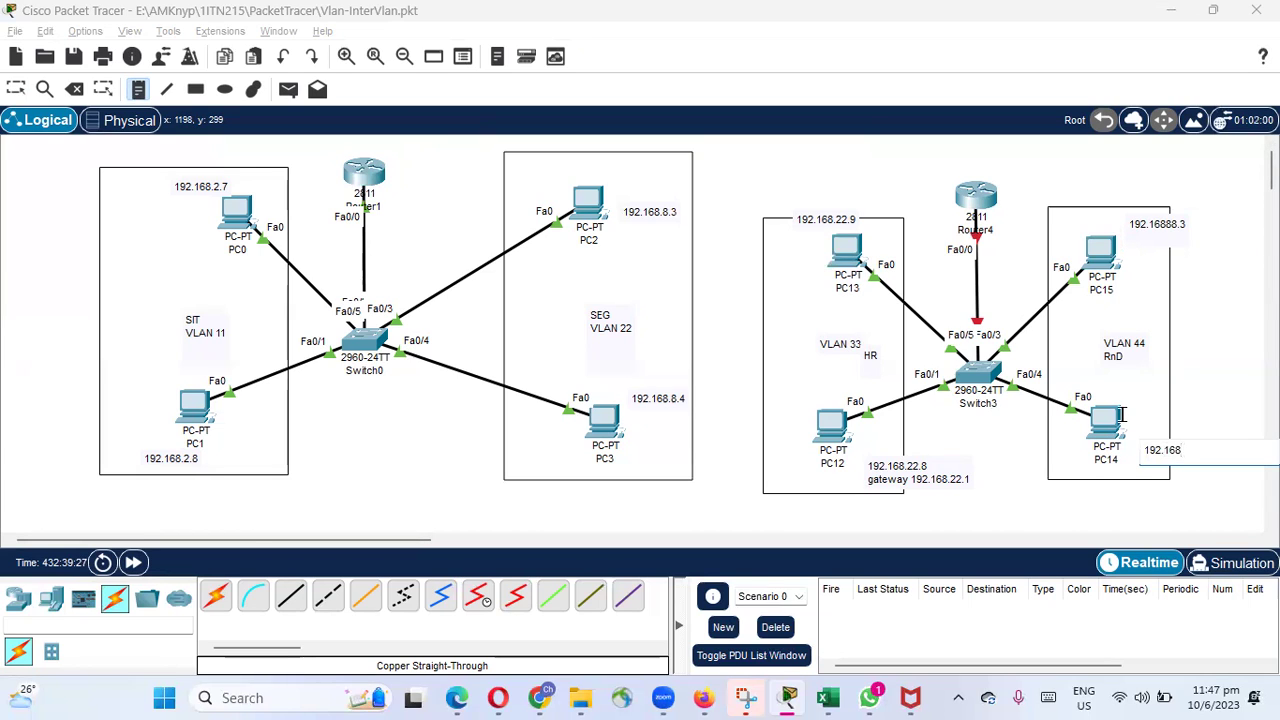
text(8.88.4)
key(Return)
text(gatewat)
key(BackSpace)
text(y)
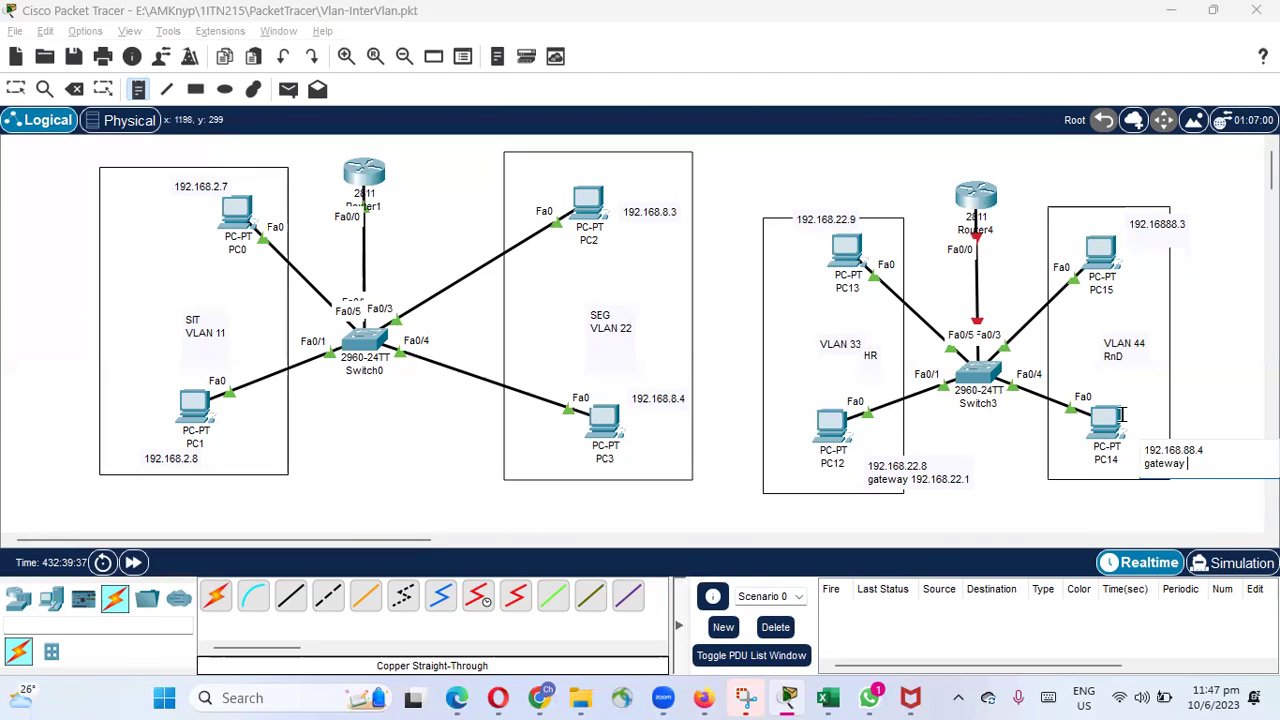
text( 192.168.88.1)
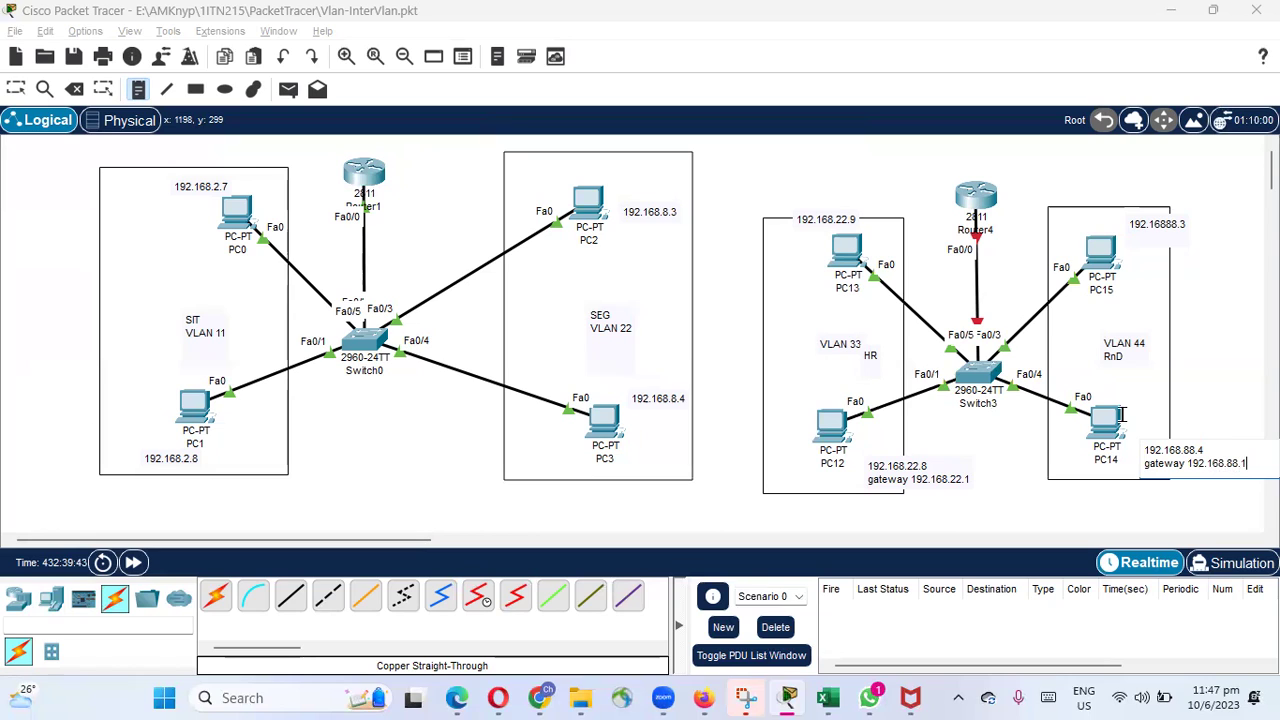
Correct the address note above PC15 to read 192.168.88.3
click(1186, 222)
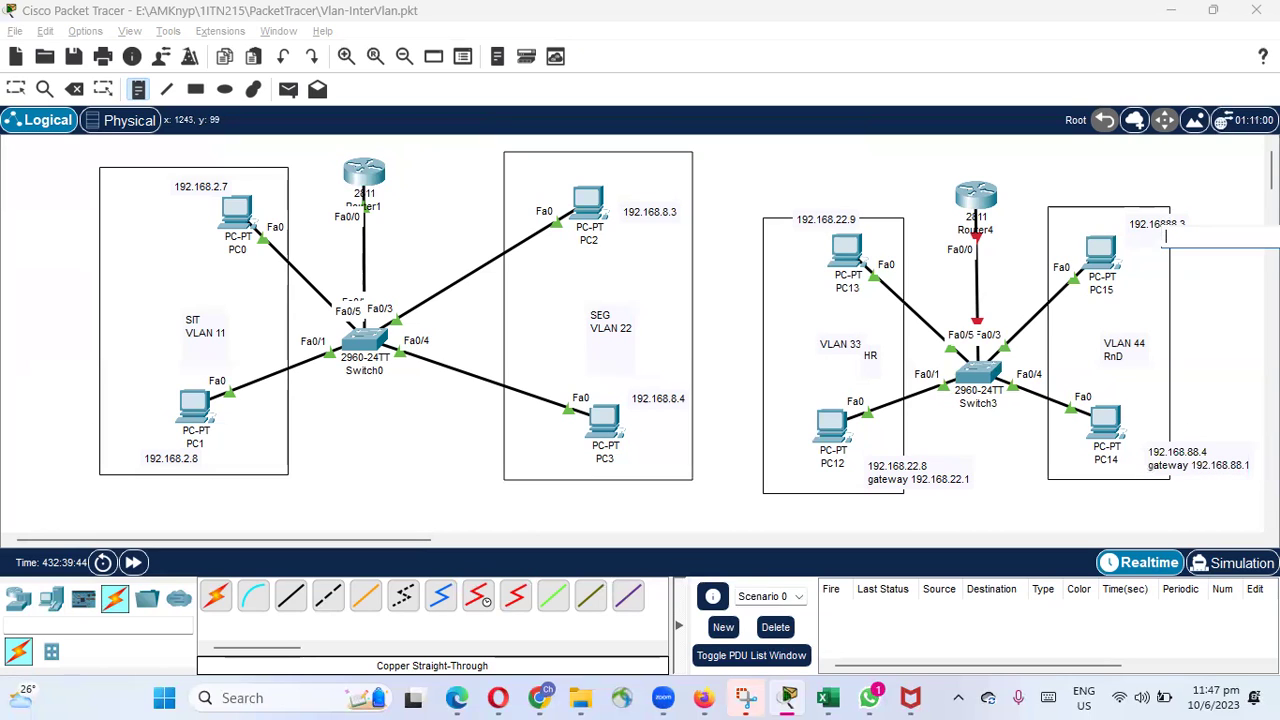
text(1)
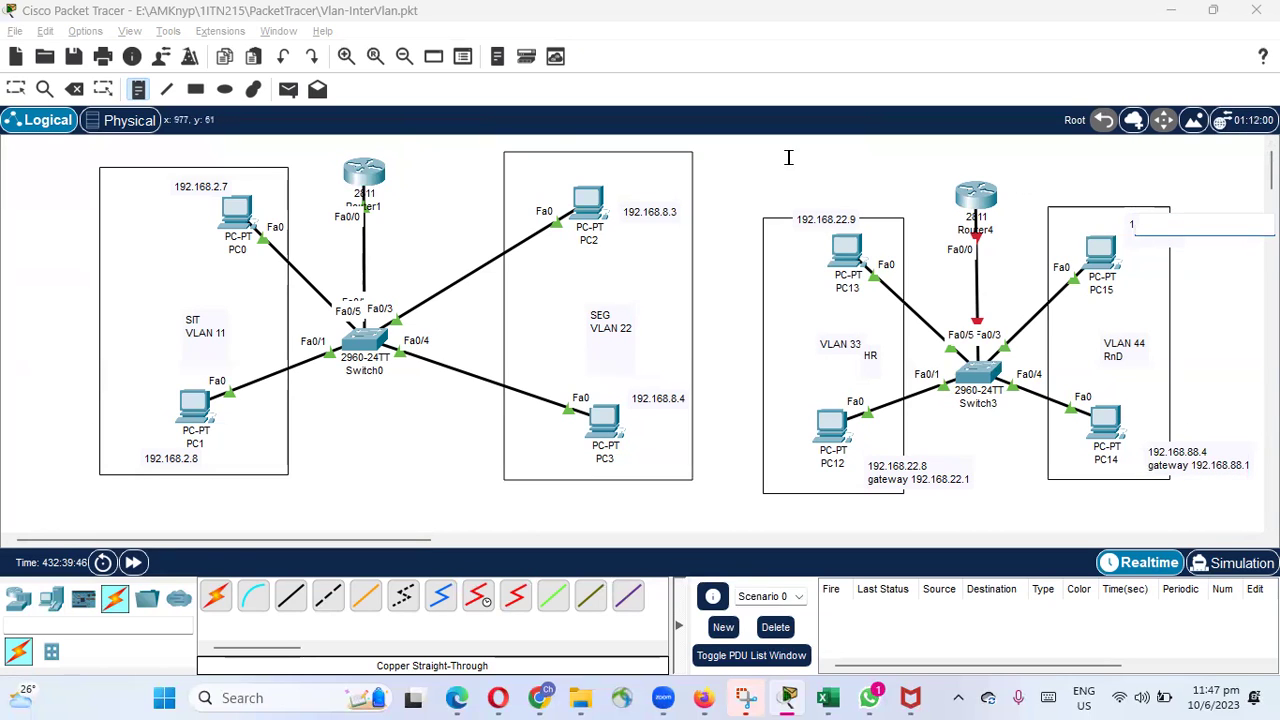
click(166, 89)
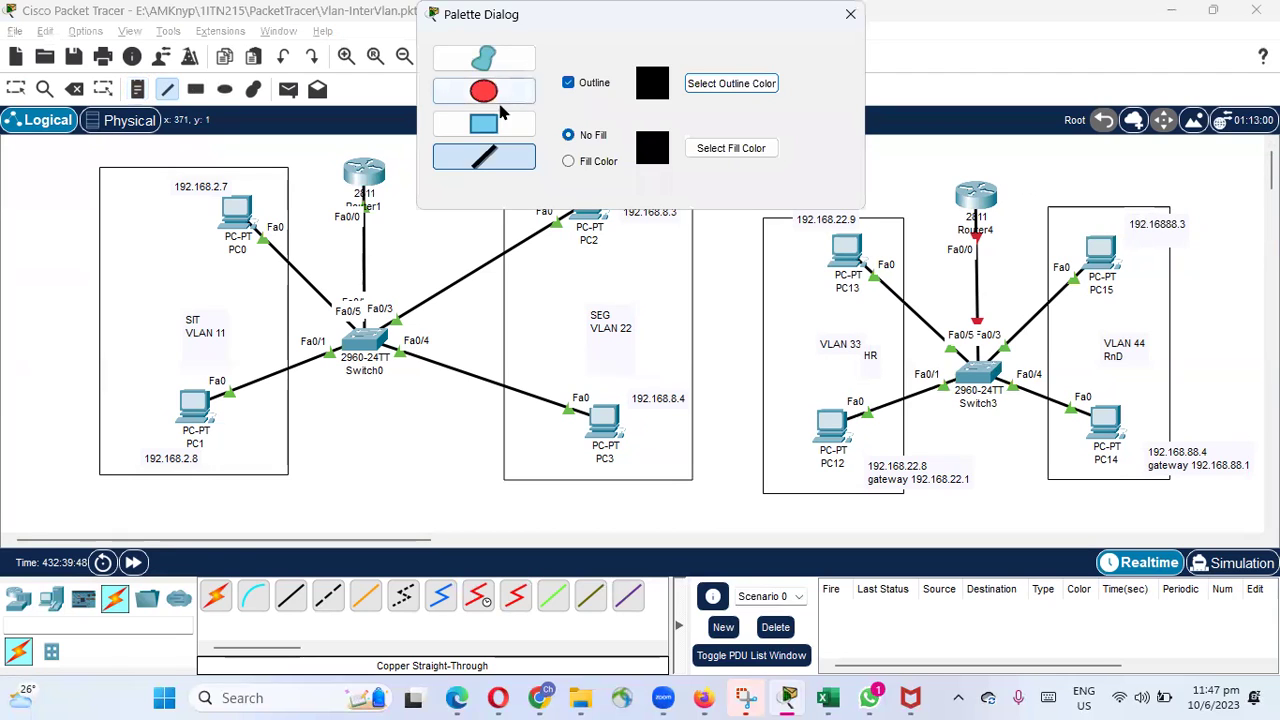
click(16, 89)
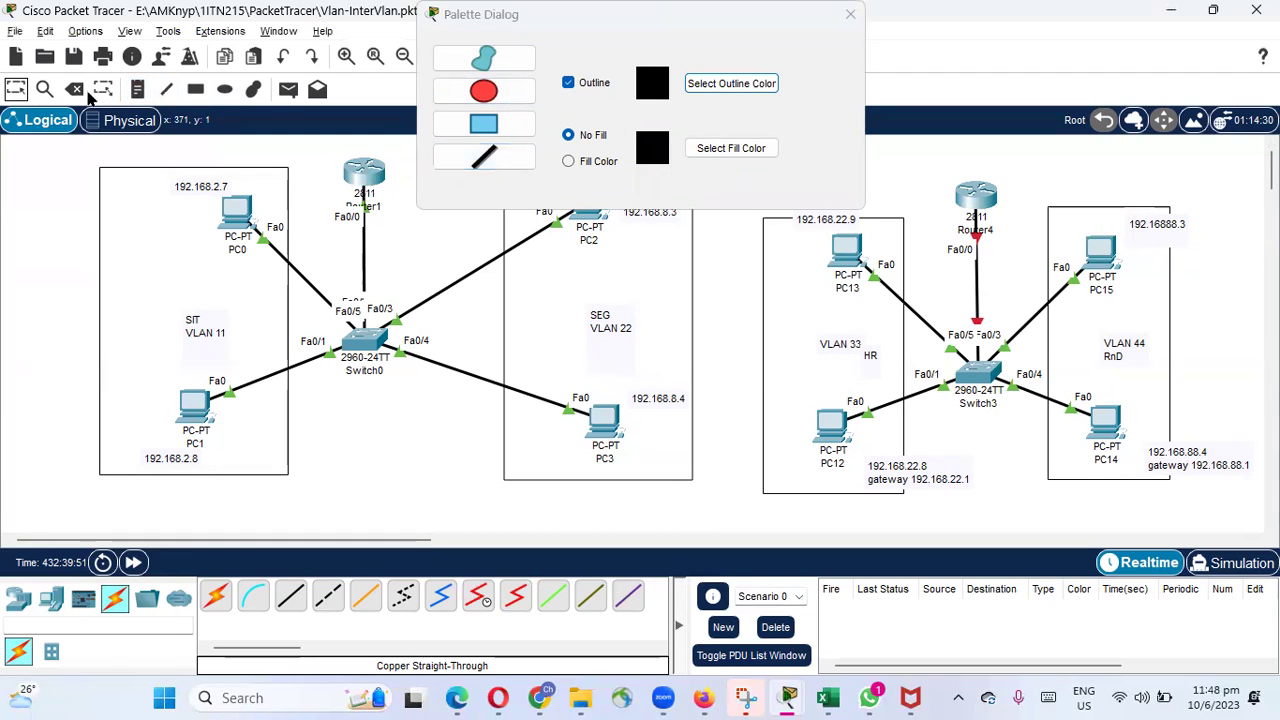
double_click(1160, 220)
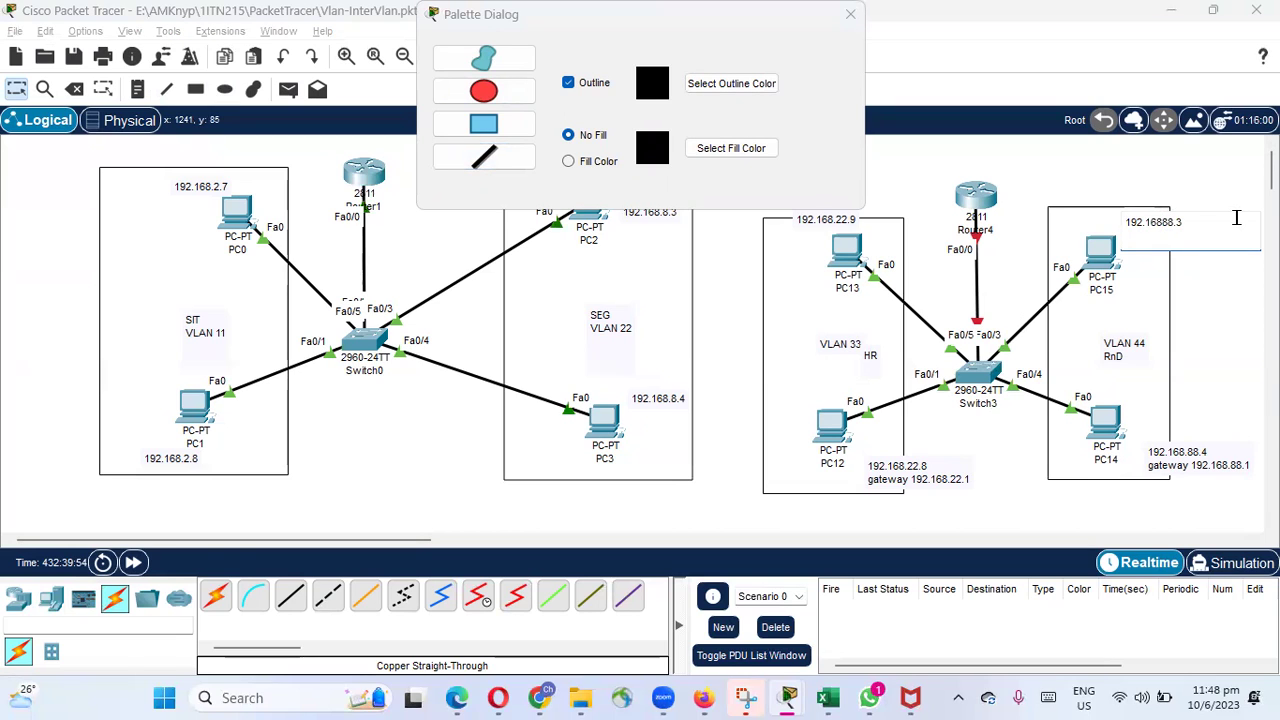
text(8)
click(850, 14)
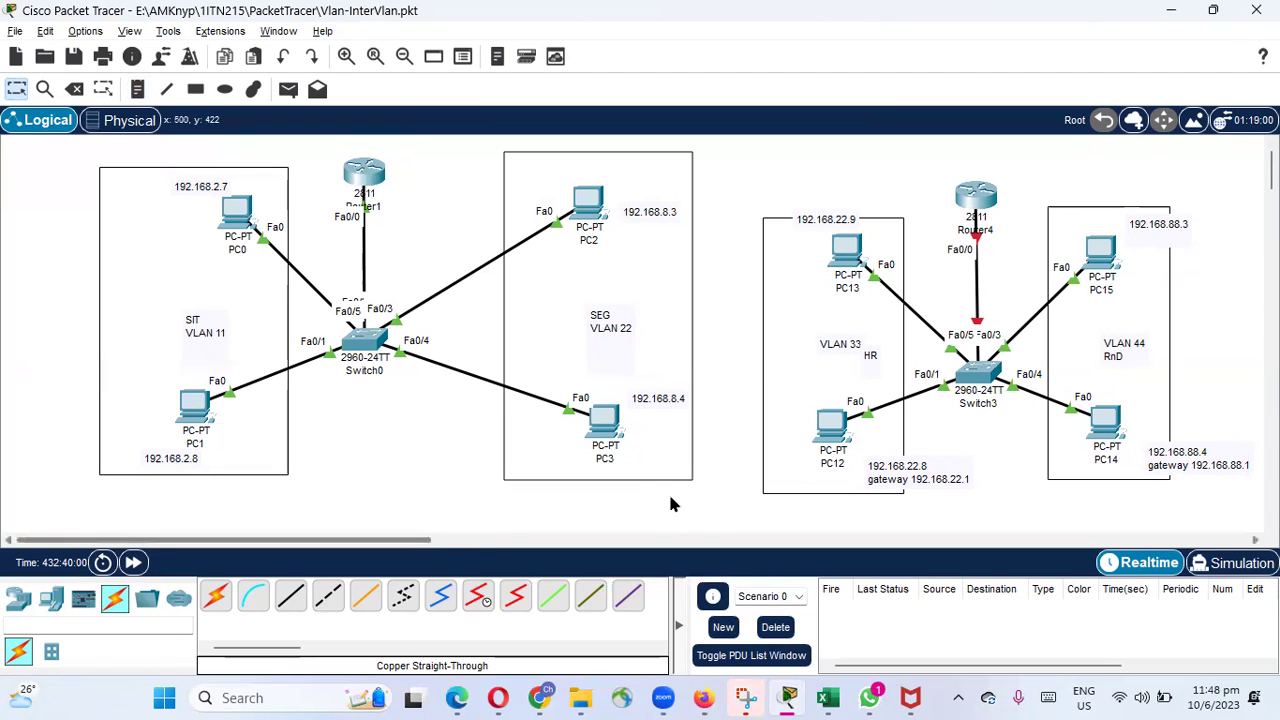
Set PC12's static IPv4 address to 192.168.22.8 in its IP configuration
click(833, 426)
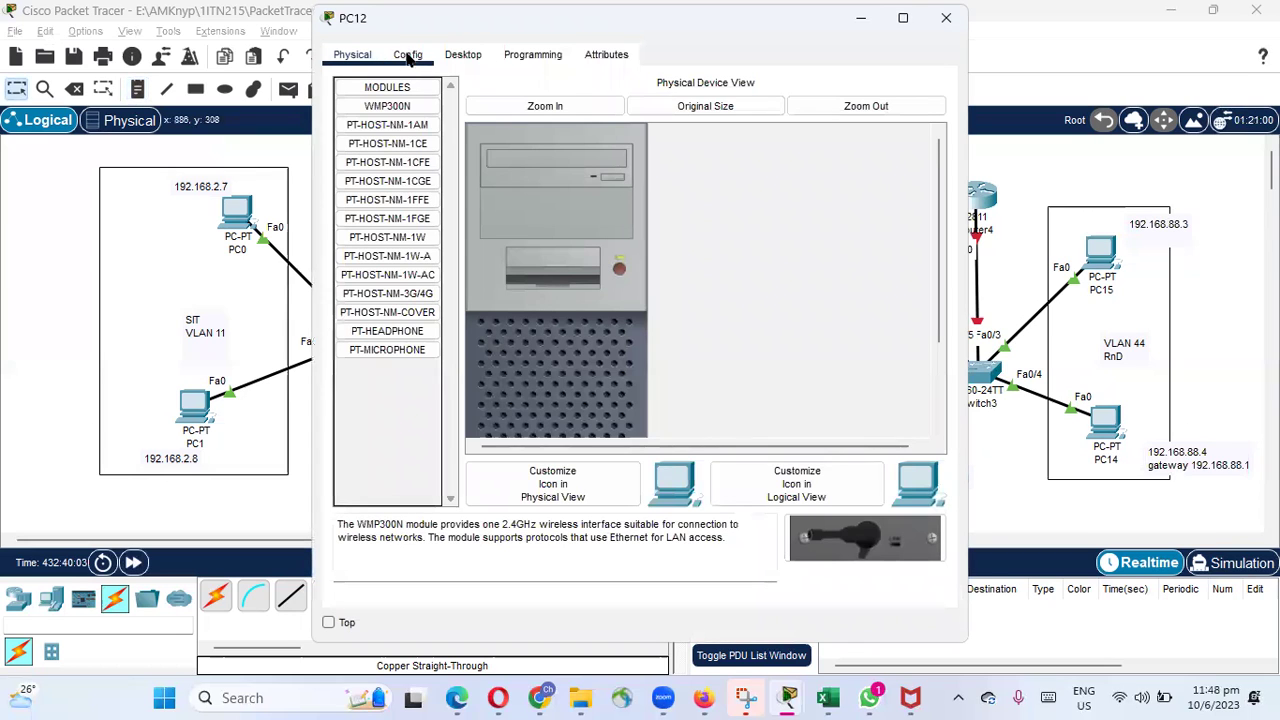
click(461, 57)
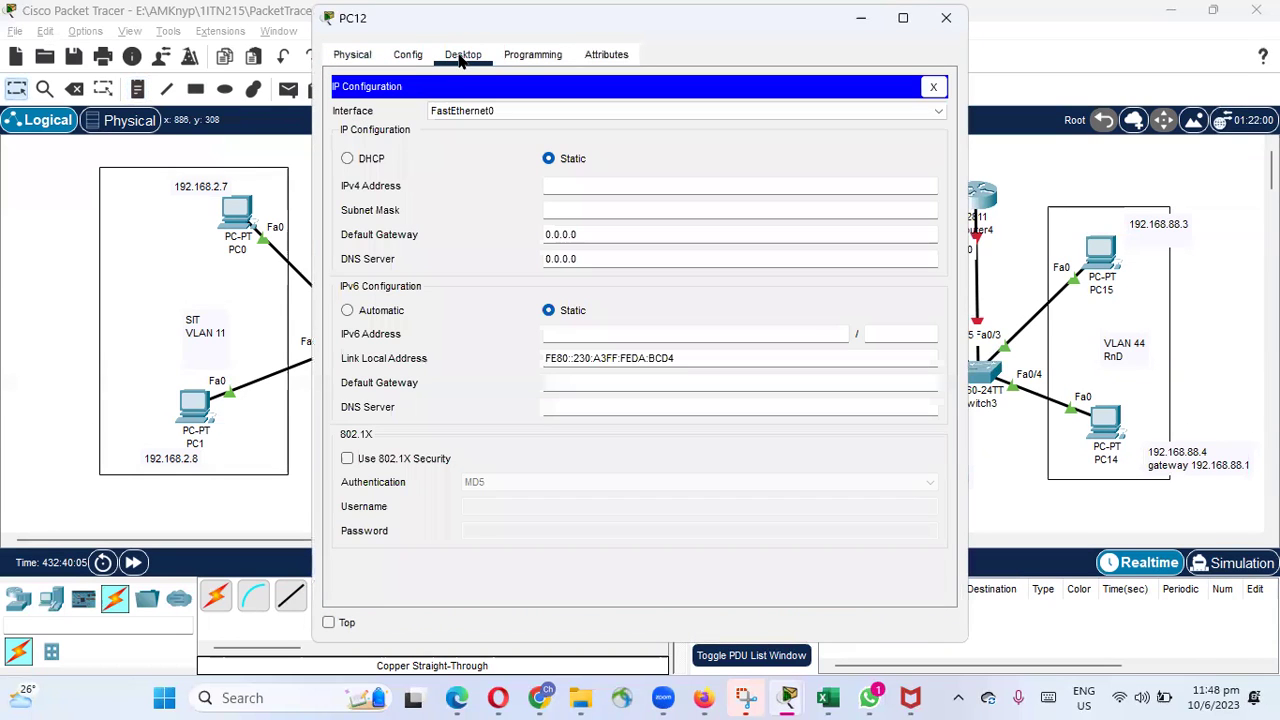
click(601, 182)
text(192.168.22.)
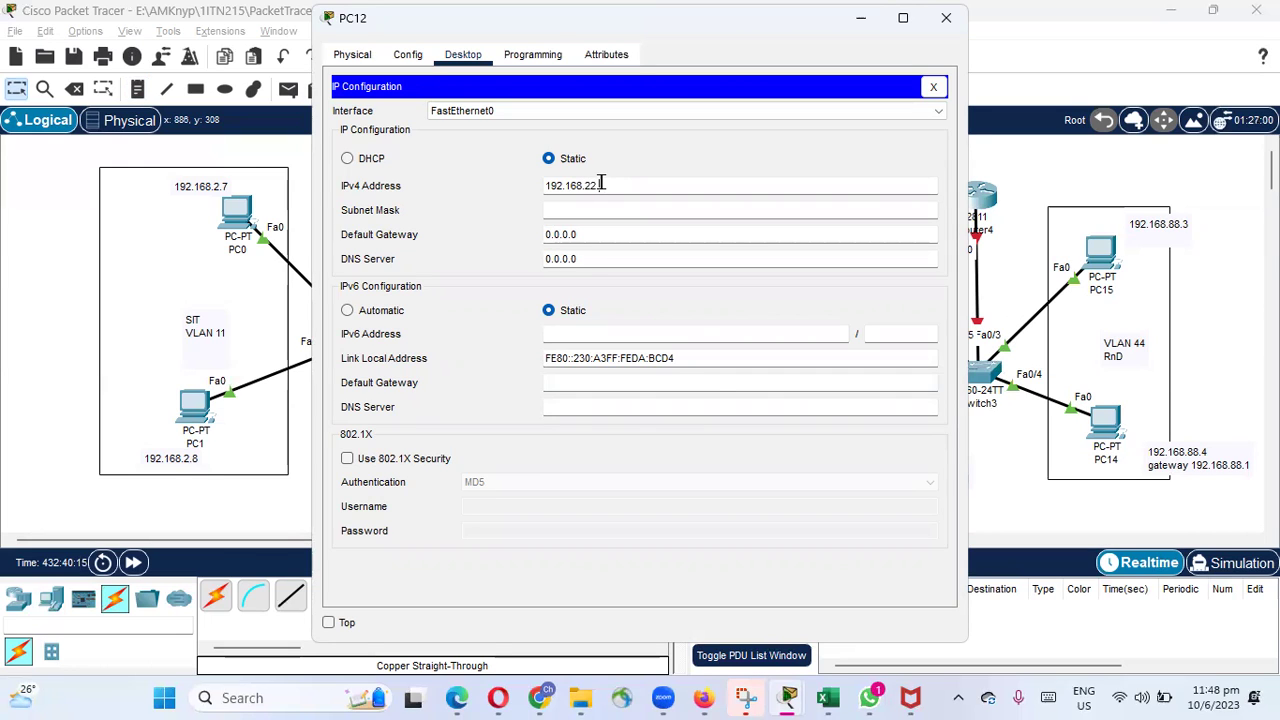
text(8)
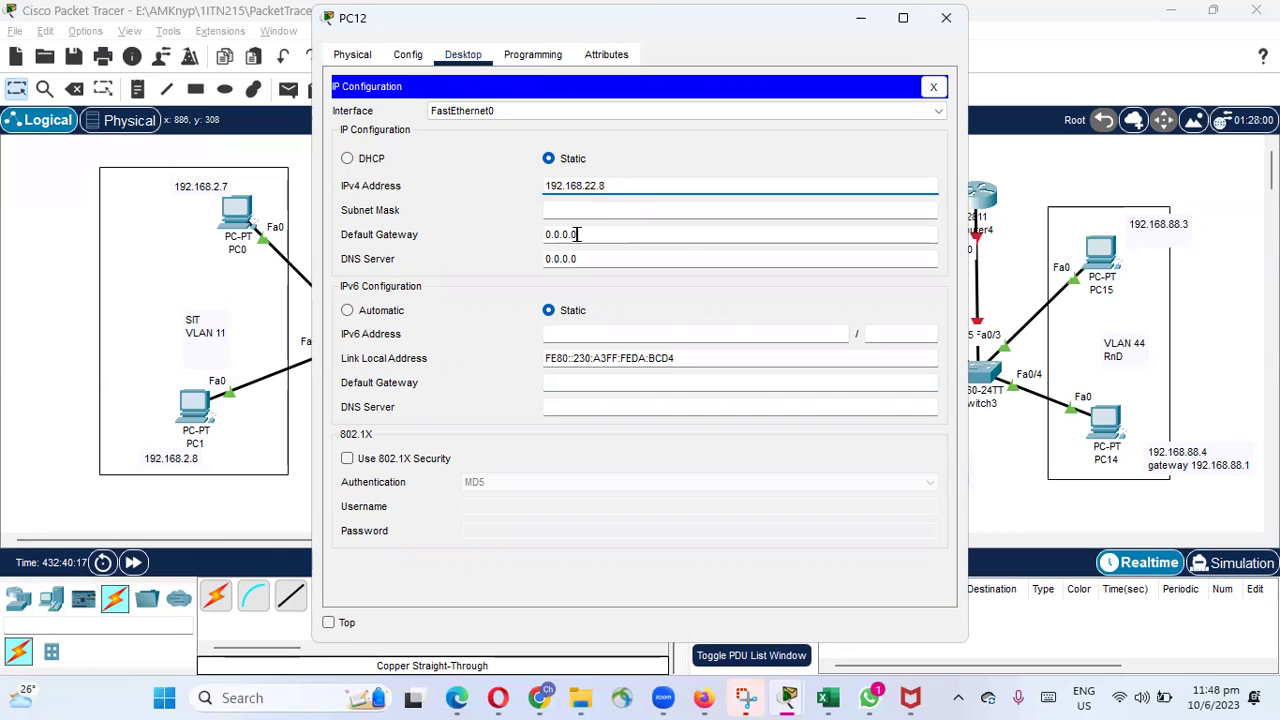
Give PC12 the default subnet mask 255.255.255.0 and set its default gateway to 192.168.22.1
click(603, 234)
key(ctrl+a)
text(1)
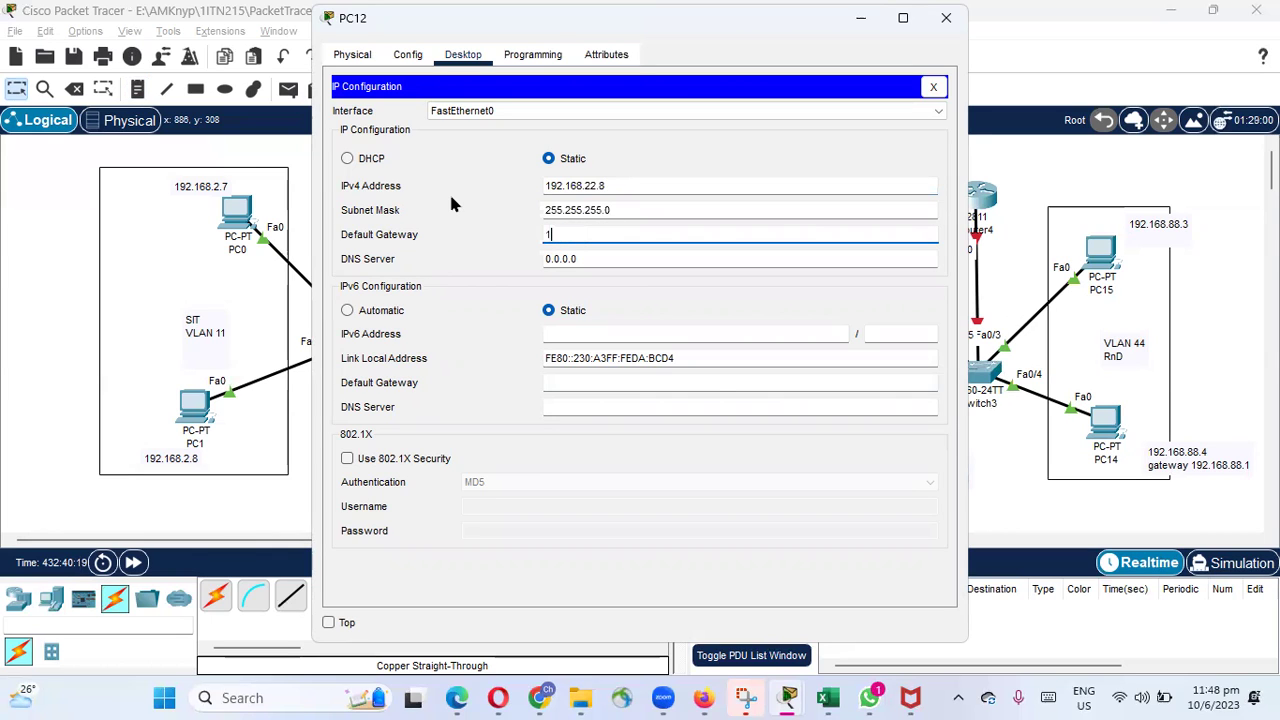
text(92.168.22.1)
click(946, 18)
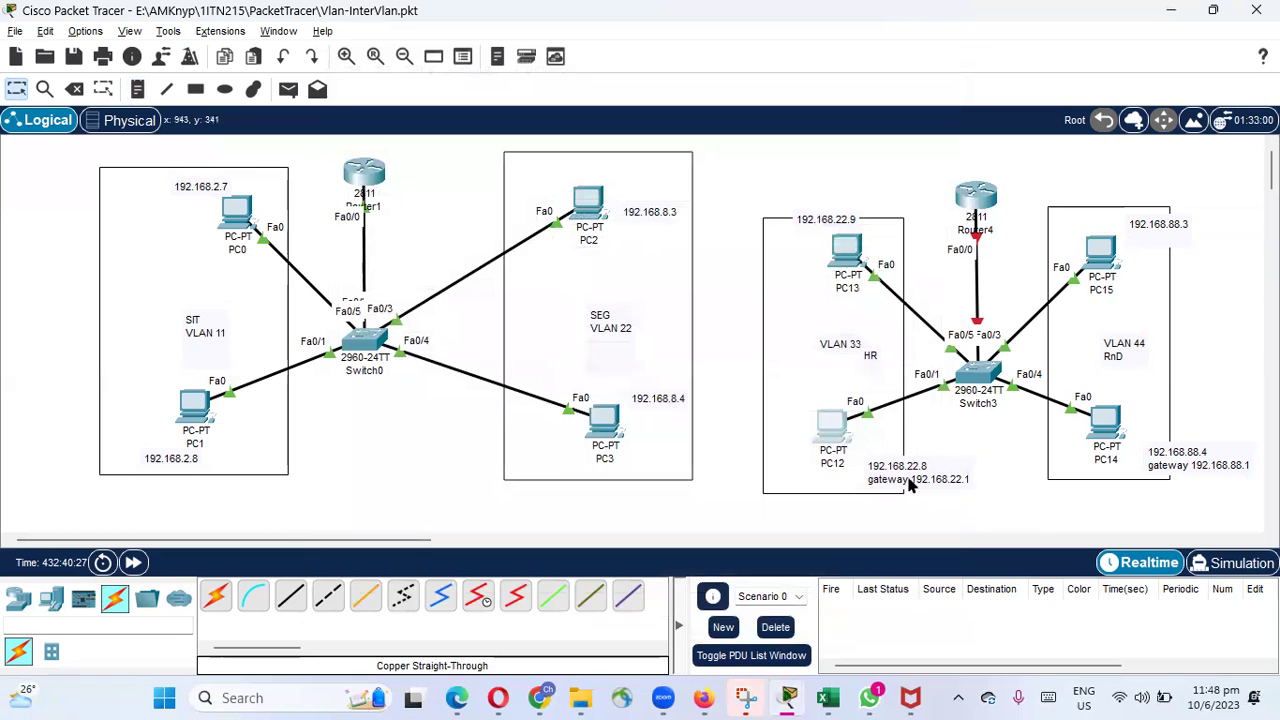
Set PC13's static IPv4 address to 192.168.22.7 in its IP configuration
click(851, 256)
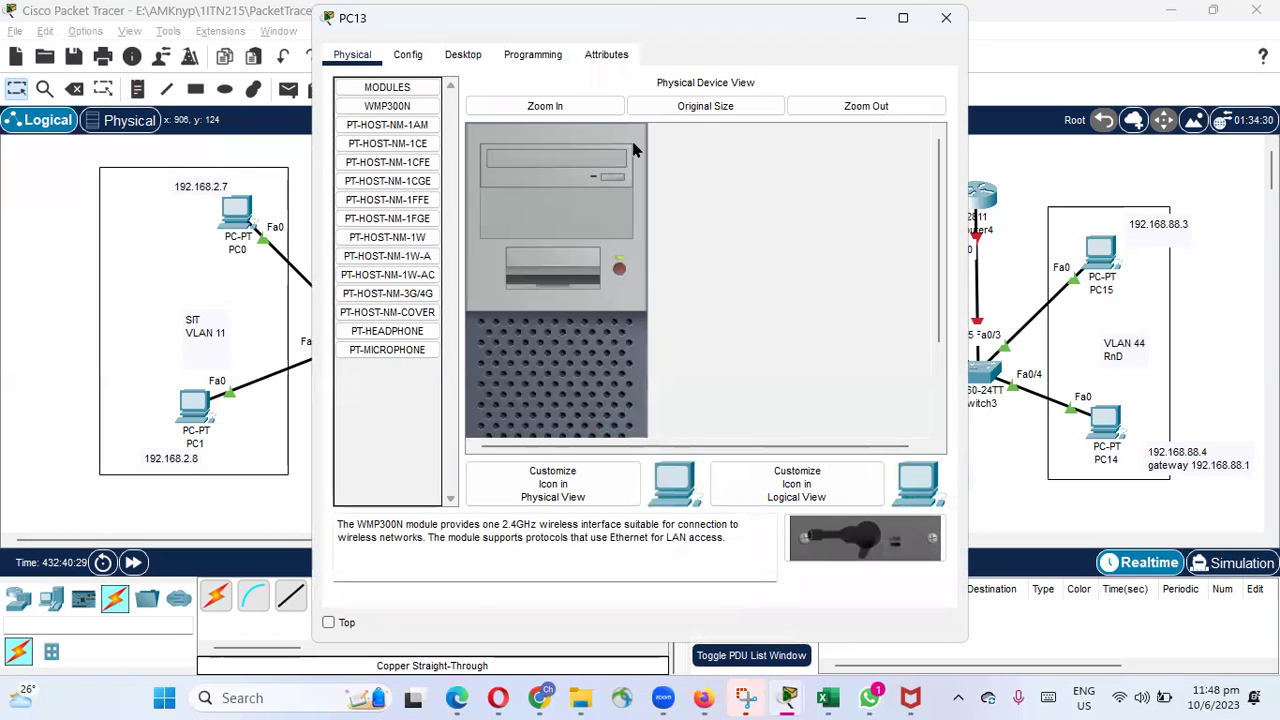
click(463, 54)
click(385, 140)
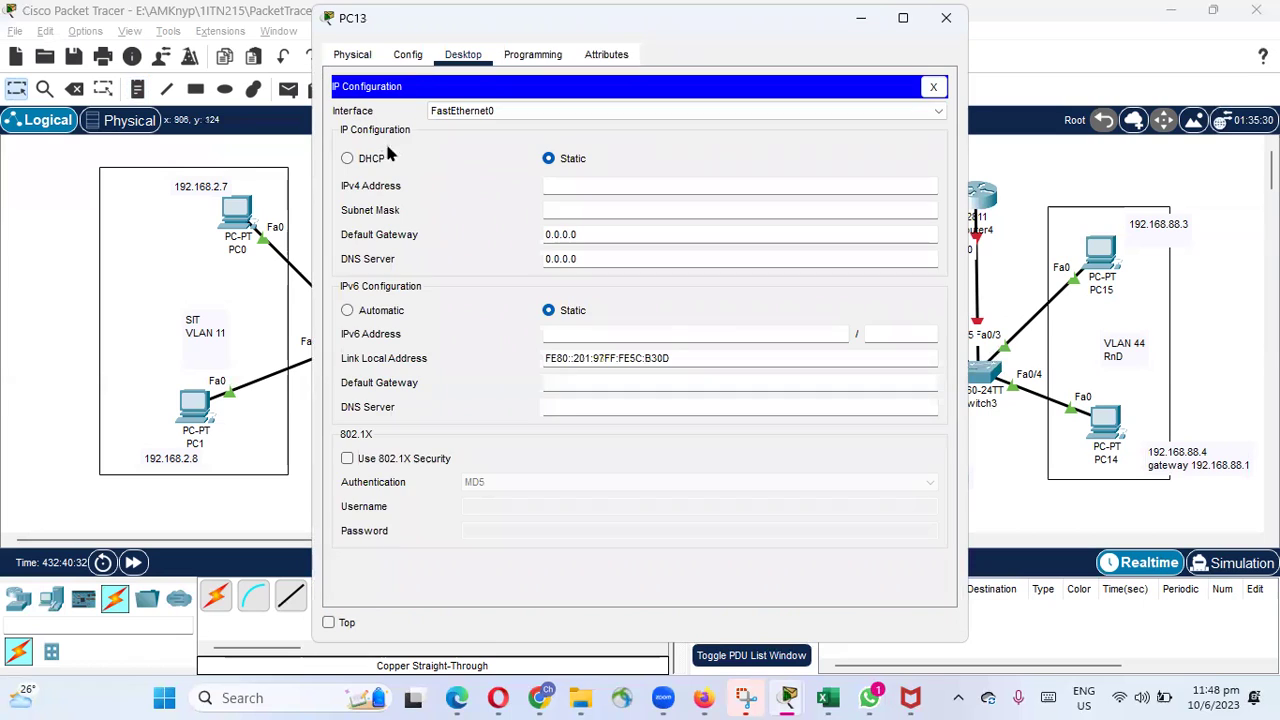
click(580, 184)
text(192.16)
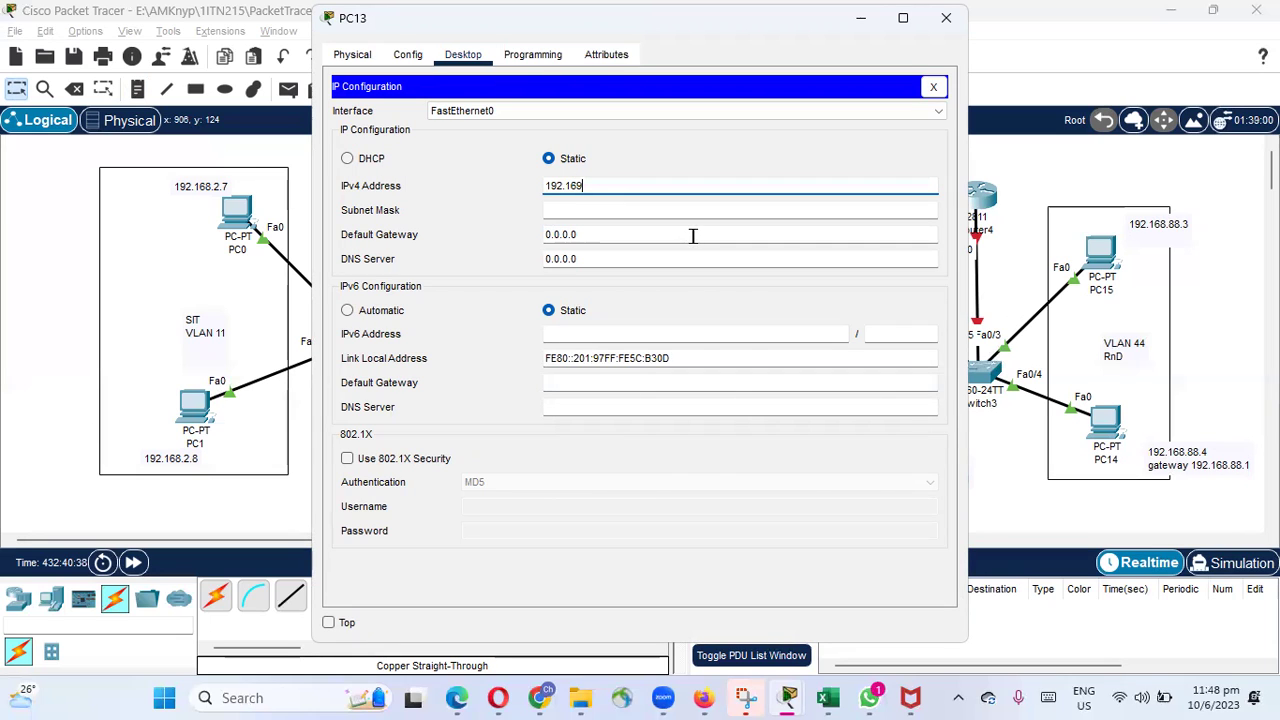
text(8.22.7)
Give PC13 the default subnet mask 255.255.255.0 and set its default gateway to 192.168.22.1
click(593, 236)
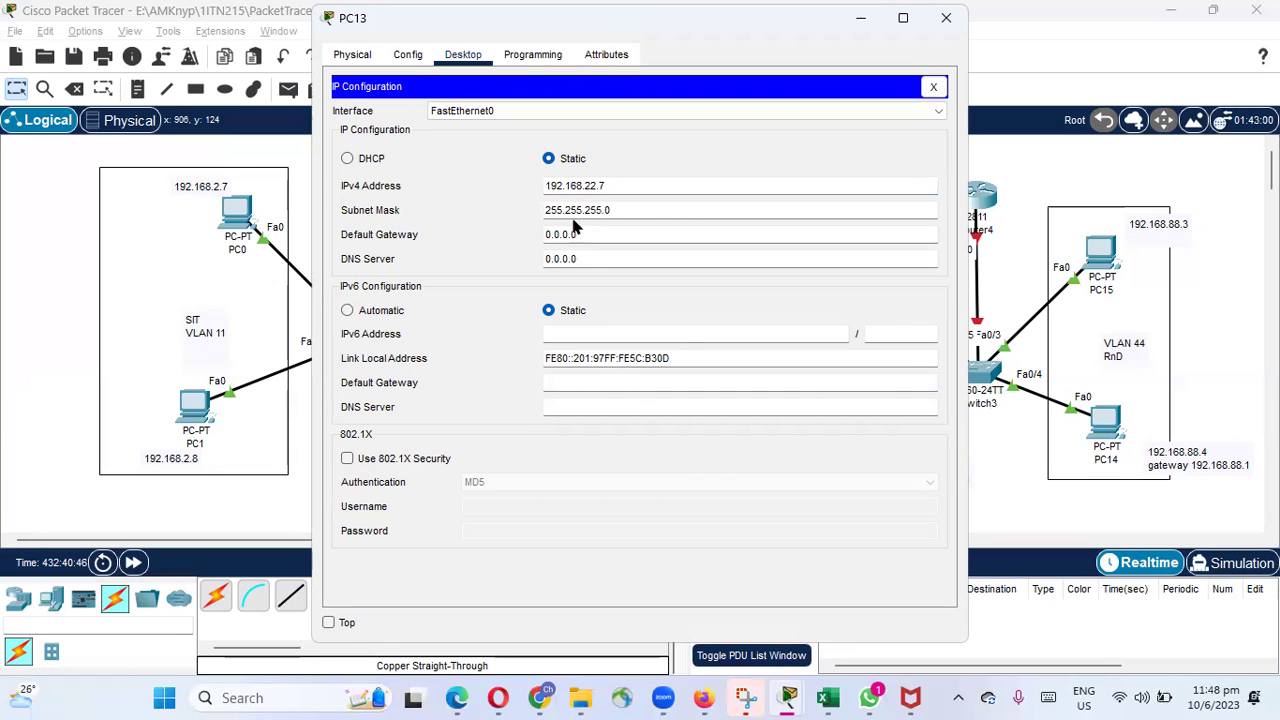
double_click(613, 233)
text(192.1)
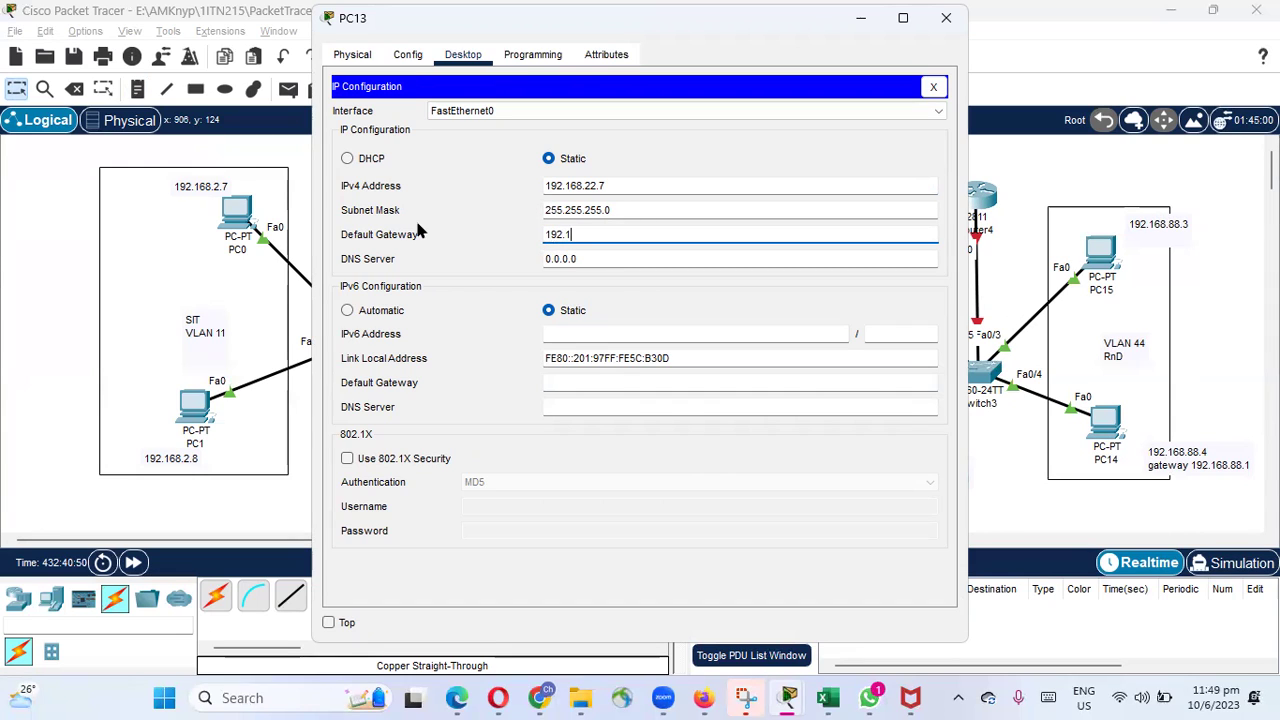
text(68.22.1)
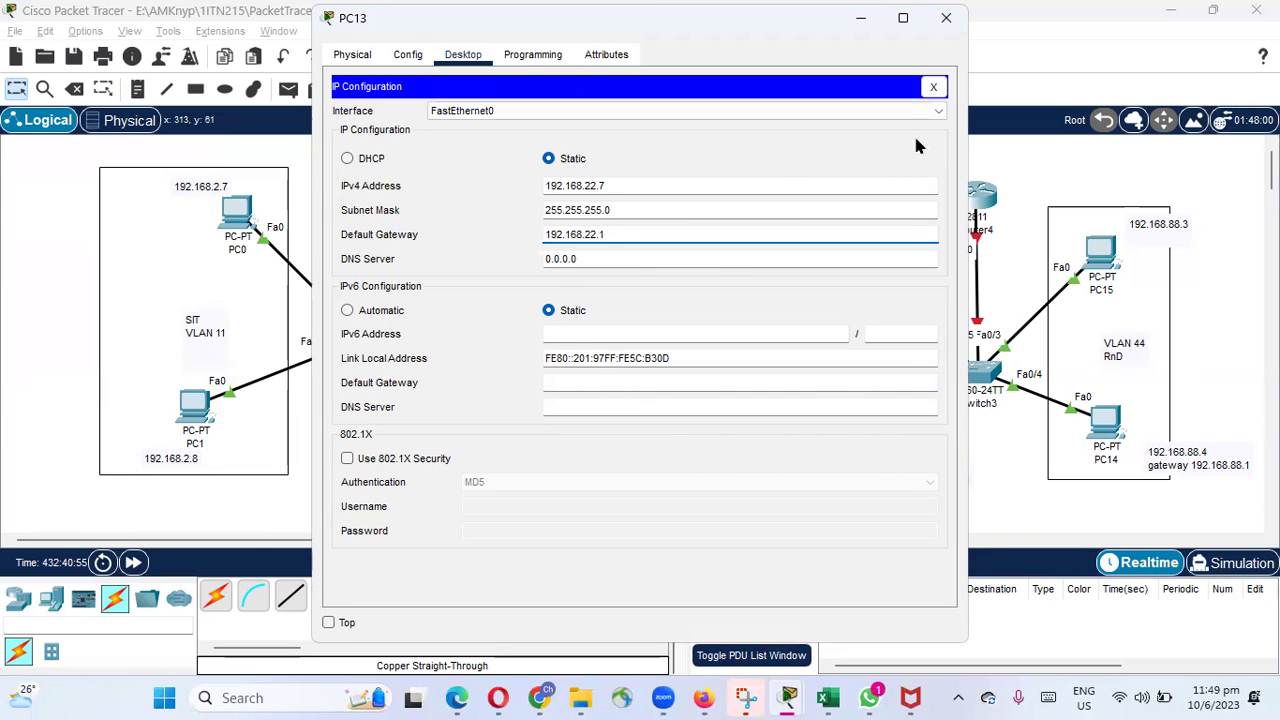
click(946, 18)
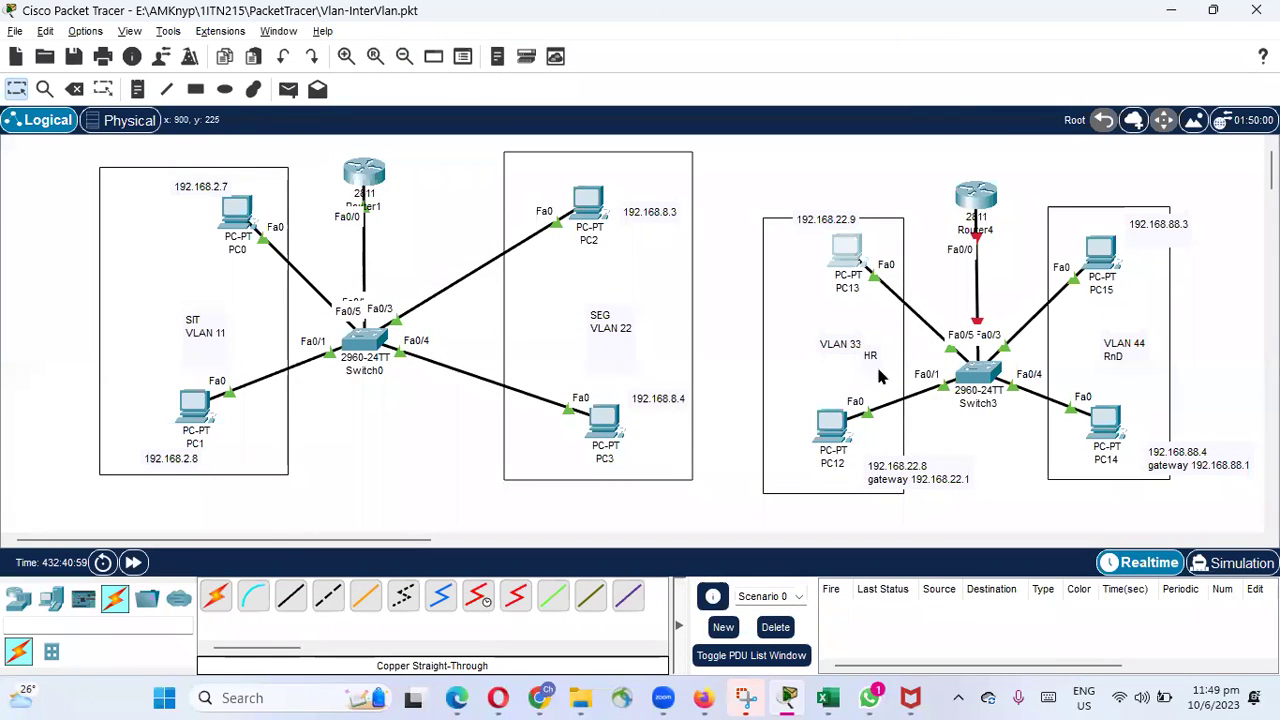
Set PC14's static IPv4 address to 192.168.88.4 in its IP configuration
click(1100, 432)
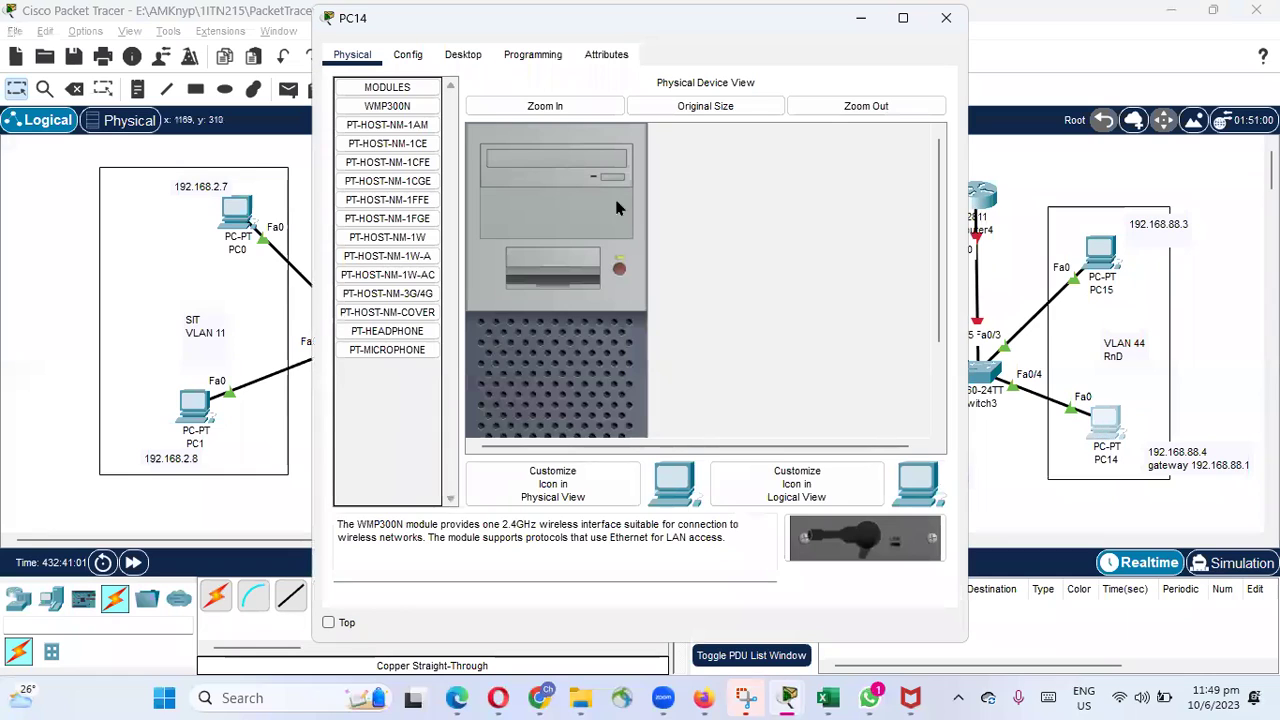
click(462, 56)
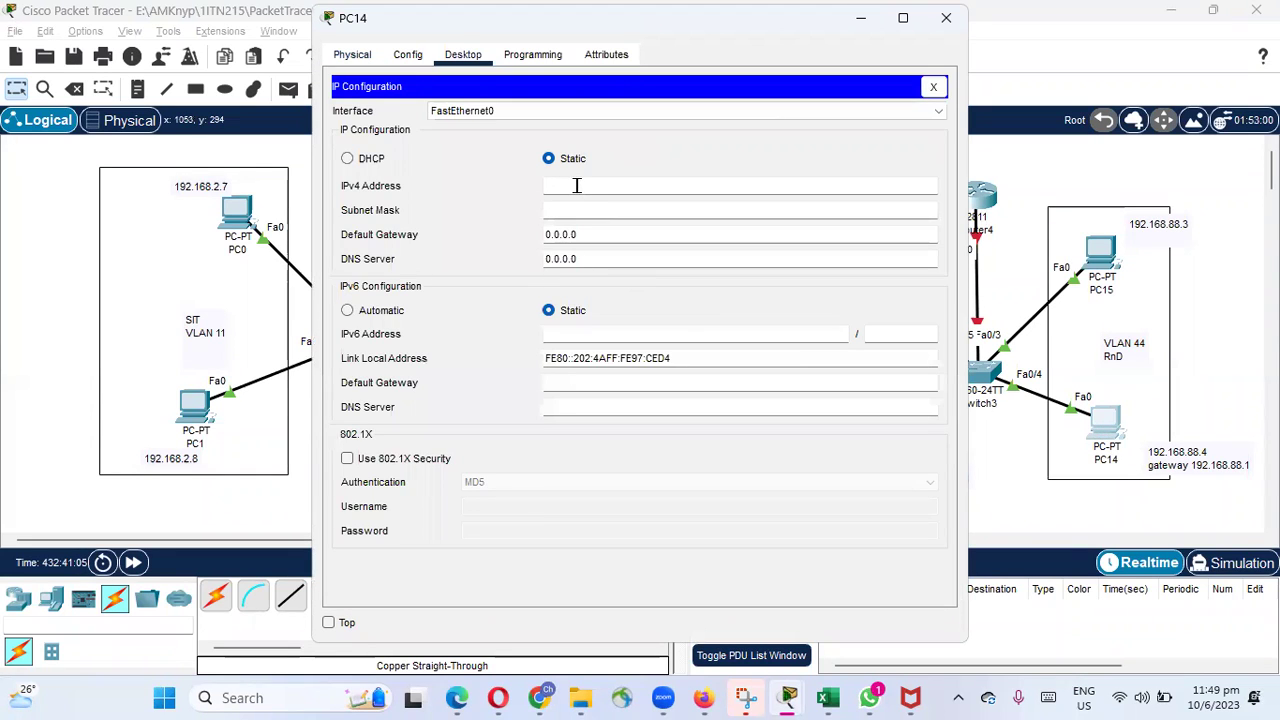
click(576, 185)
text(192/1)
text(.168)
text(.88)
text(.4)
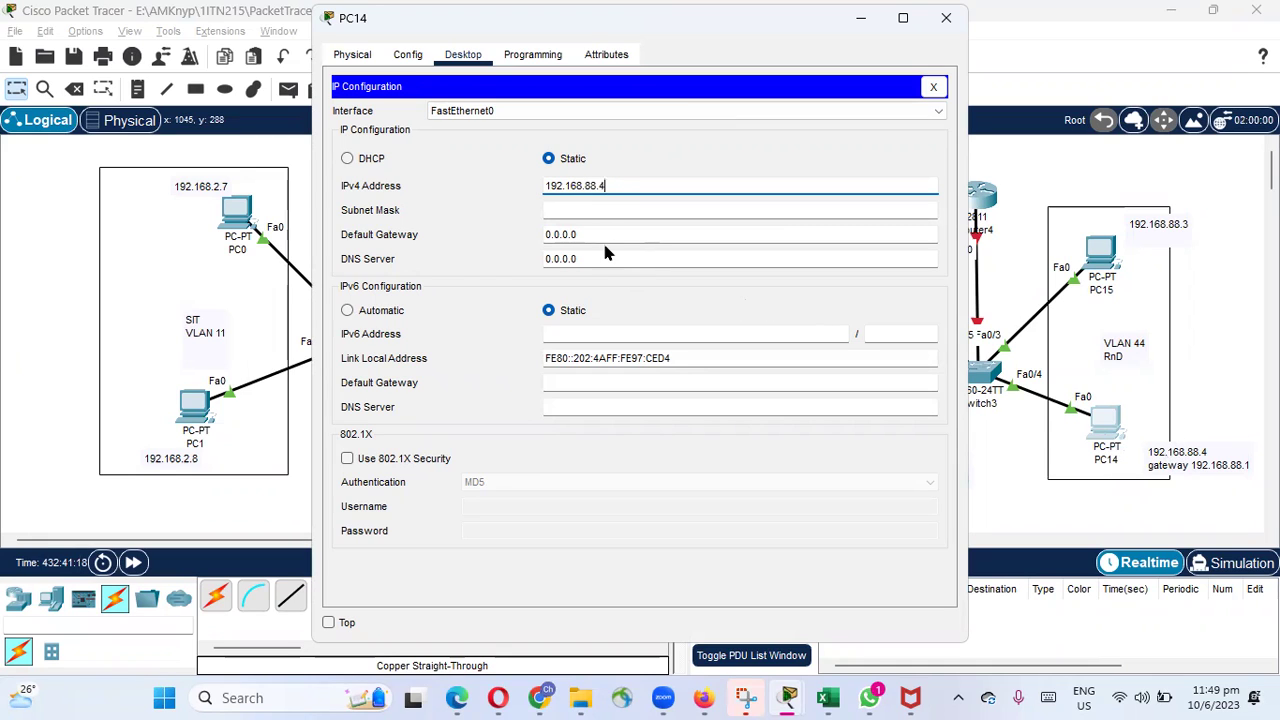
Give PC14 the default subnet mask 255.255.255.0 and set its default gateway to 192.168.88.1
key(Tab)
key(Tab)
text(192.168.88.1)
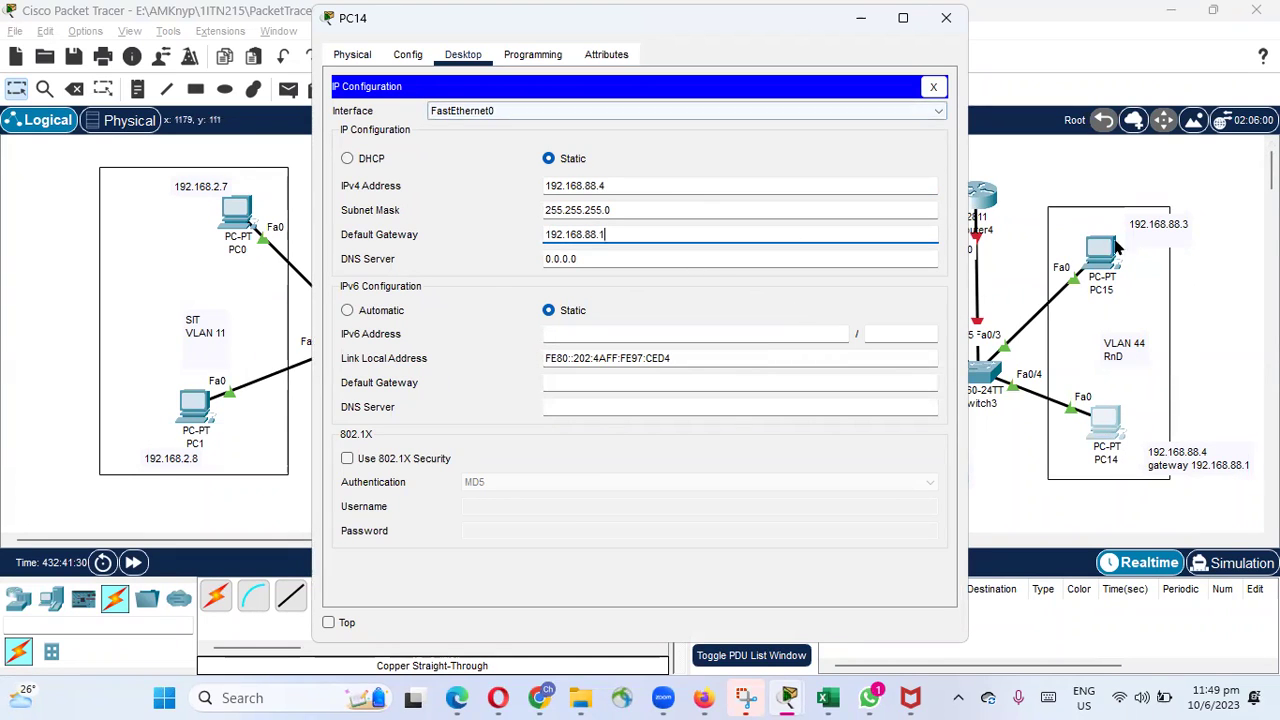
click(946, 18)
Set PC15's static IPv4 address to 192.168.88.3 in its IP configuration
click(1104, 248)
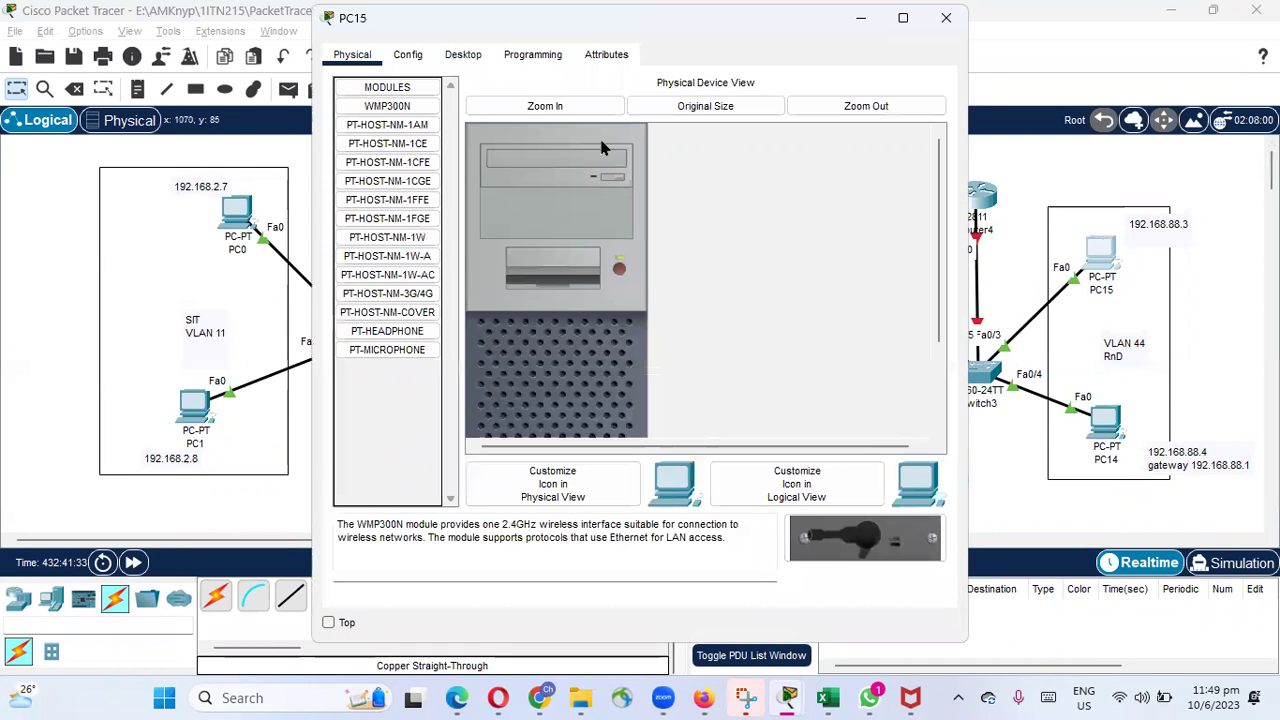
click(460, 56)
click(388, 140)
click(573, 182)
text(19)
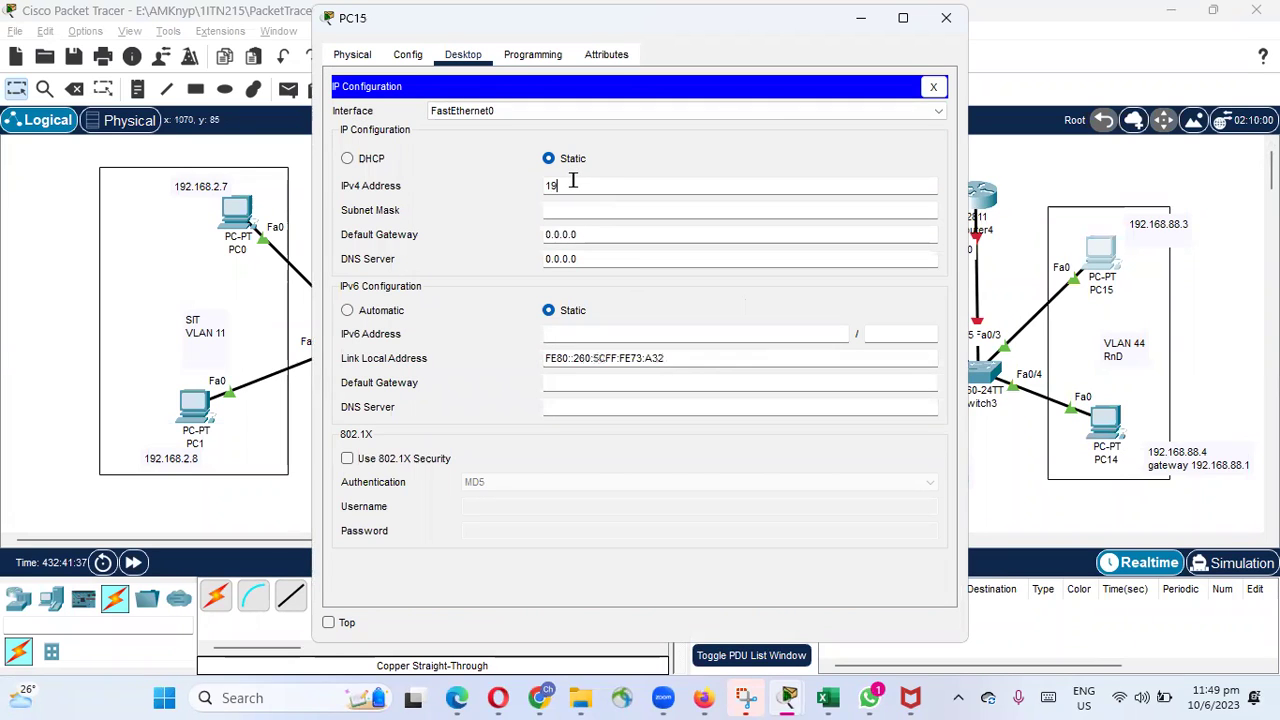
text(2.1)
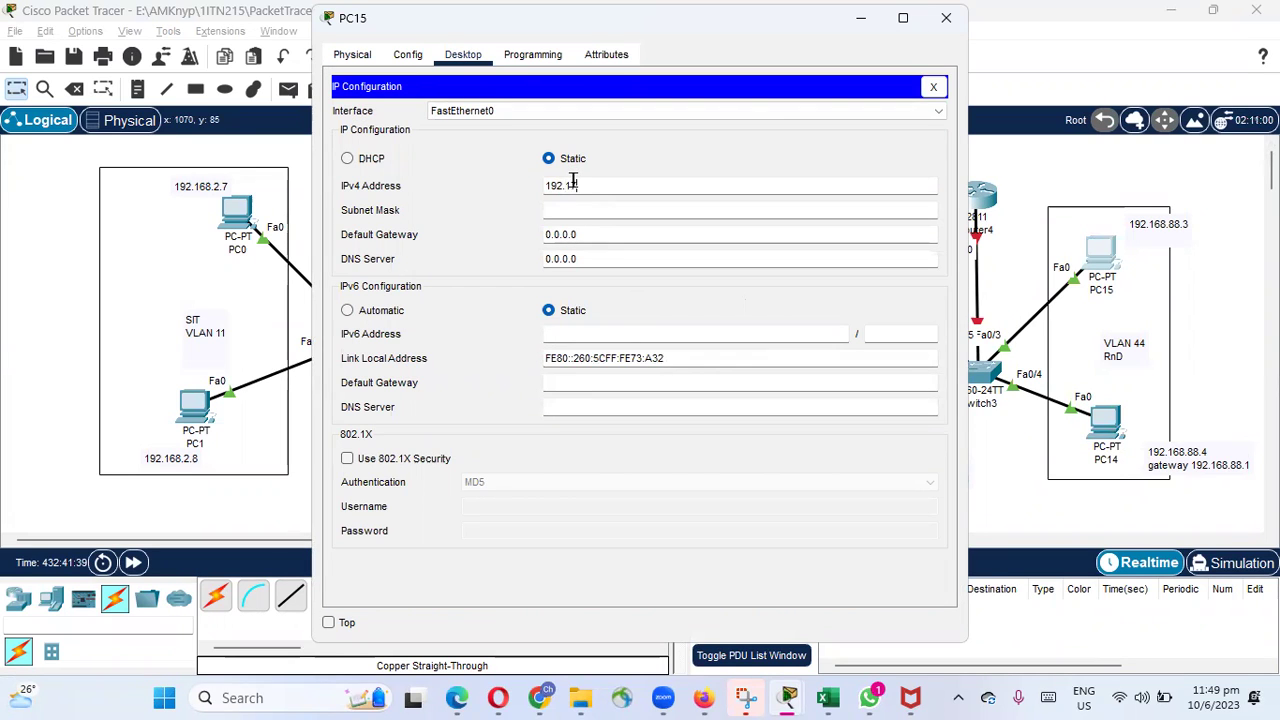
text(68)
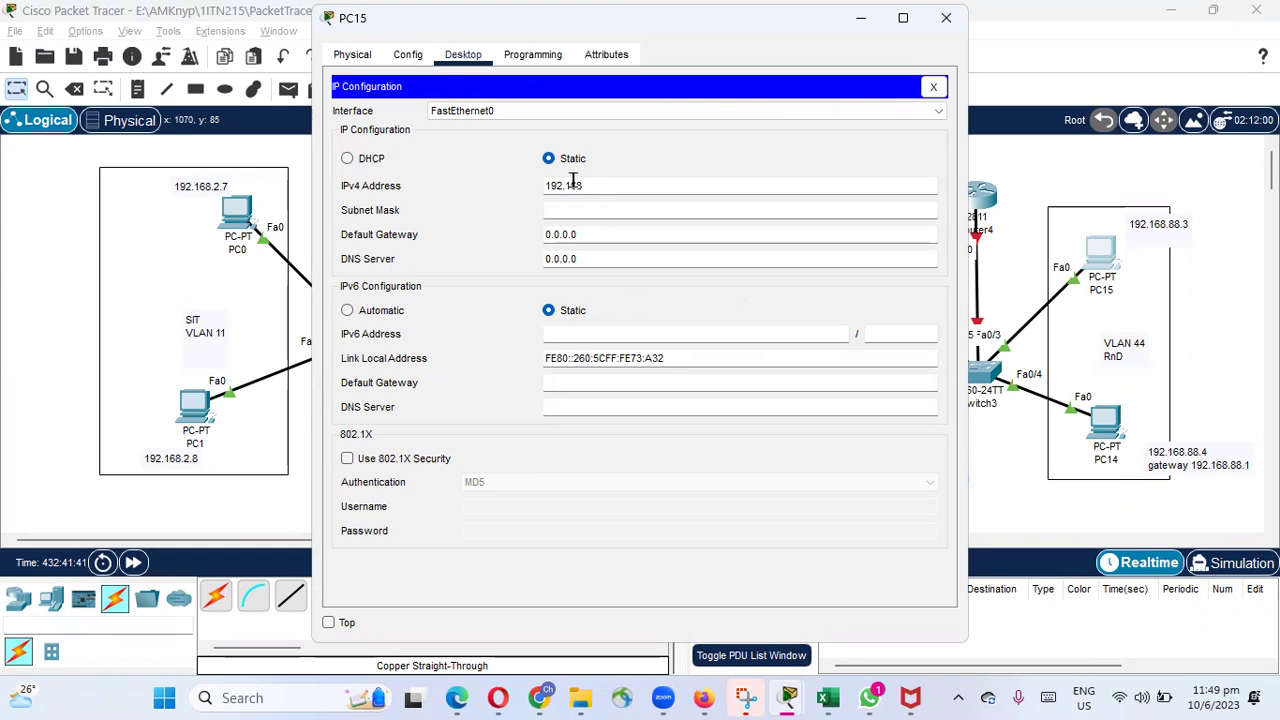
text(.88.3)
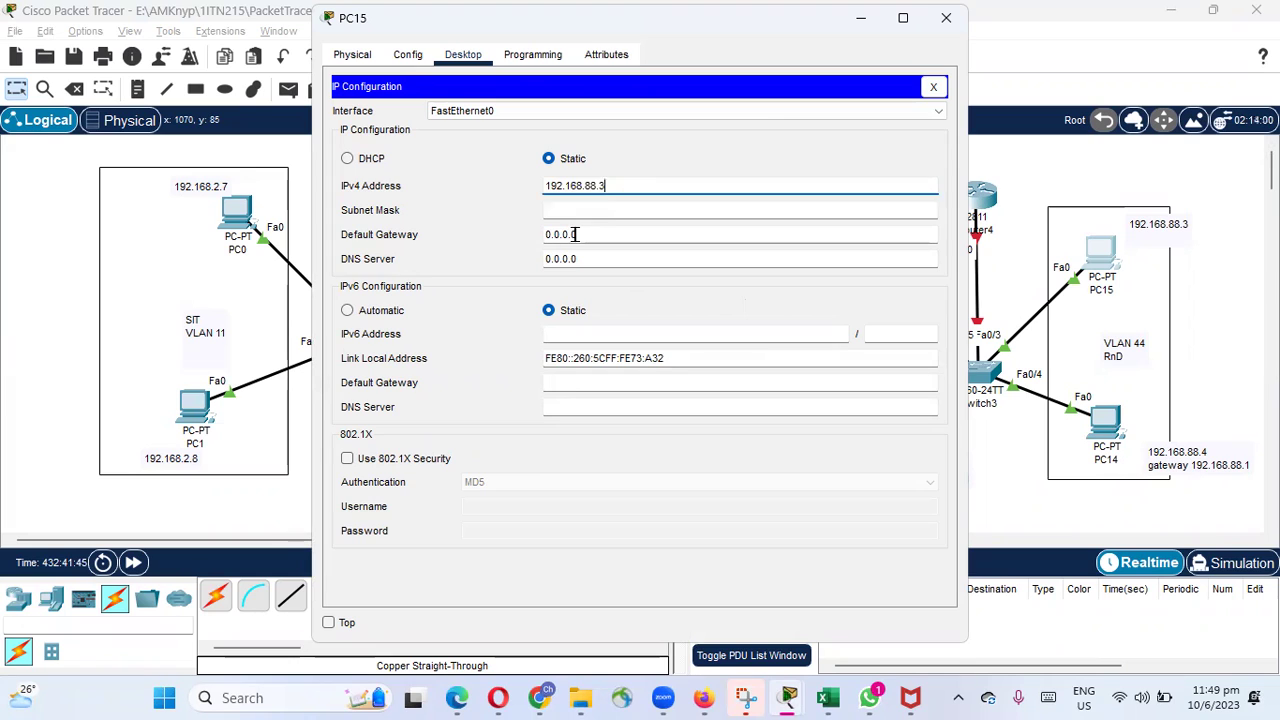
Give PC15 the default subnet mask 255.255.255.0 and set its default gateway to 192.168.88.1
key(Tab)
key(Tab)
text(192.168.)
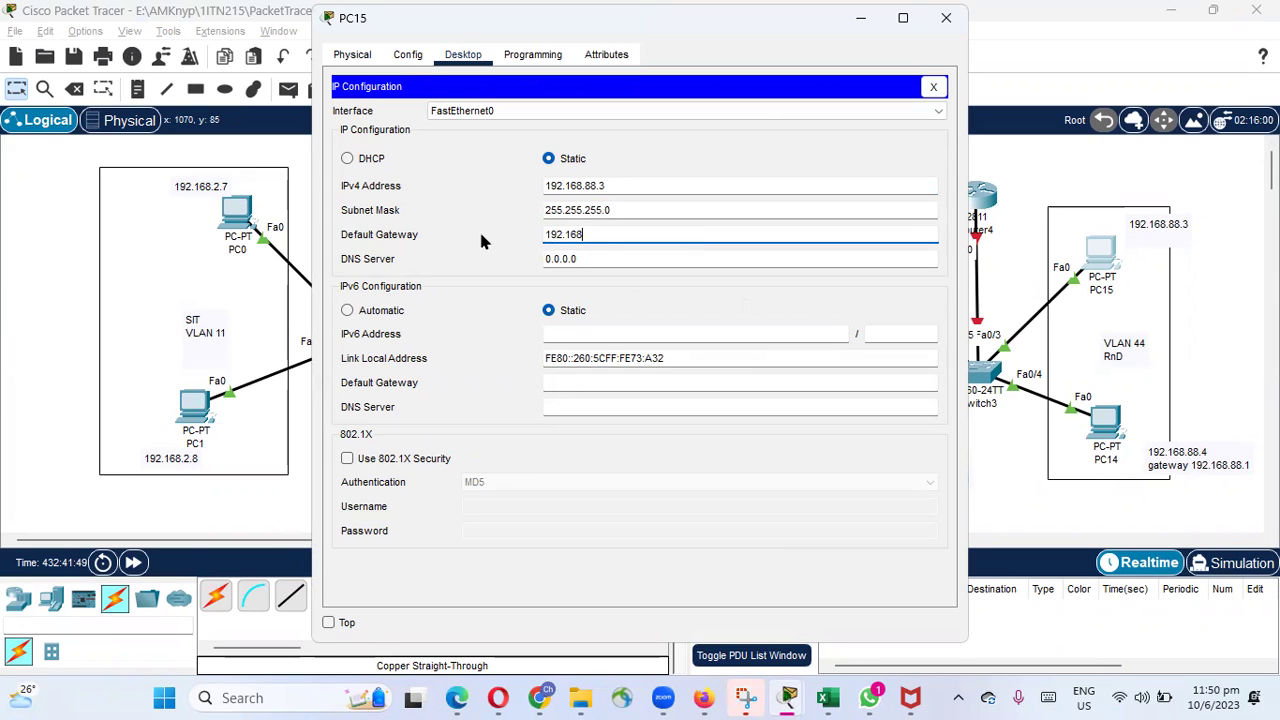
text(88.1)
click(946, 17)
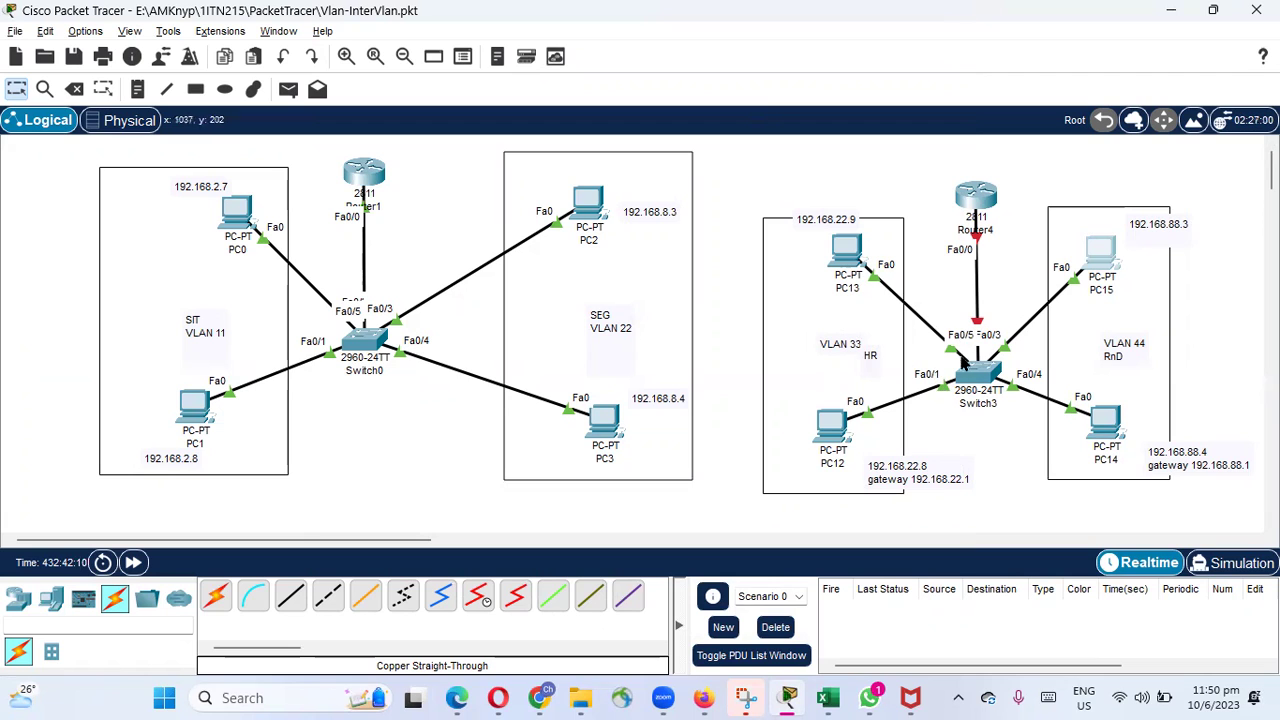
Open Switch3's command line and enter global configuration mode with enable and config terminal
click(978, 383)
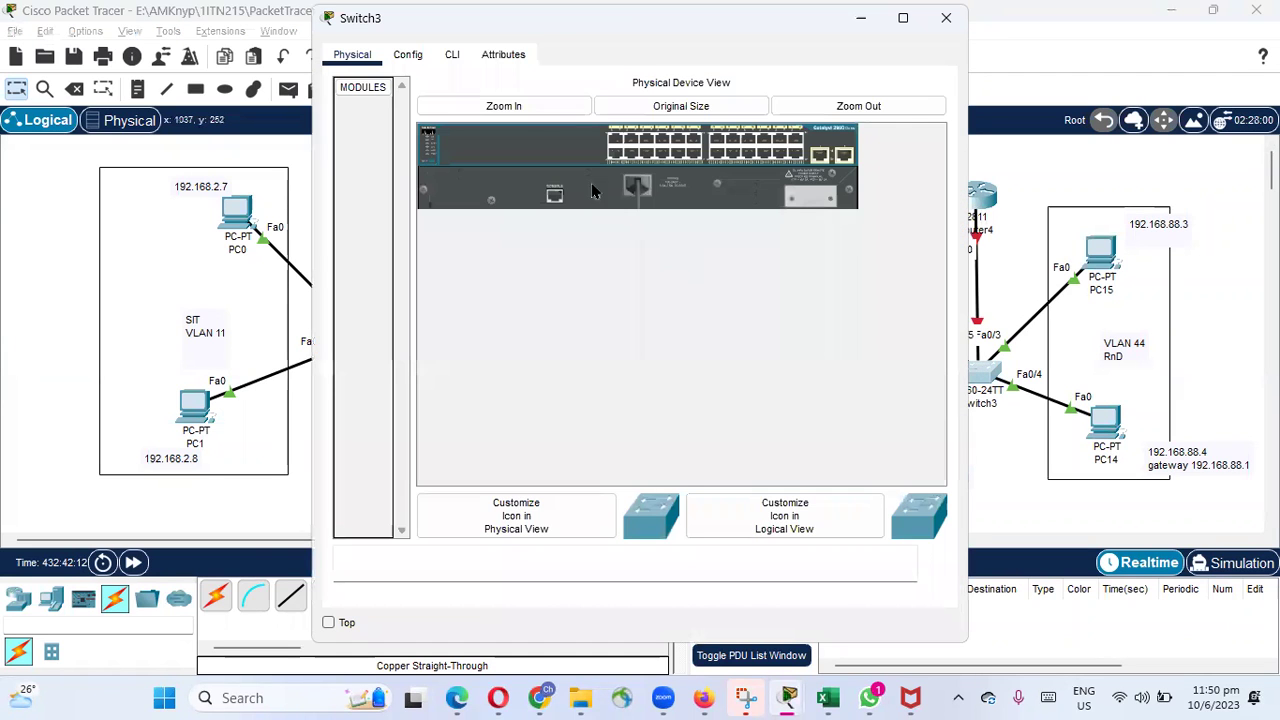
click(452, 58)
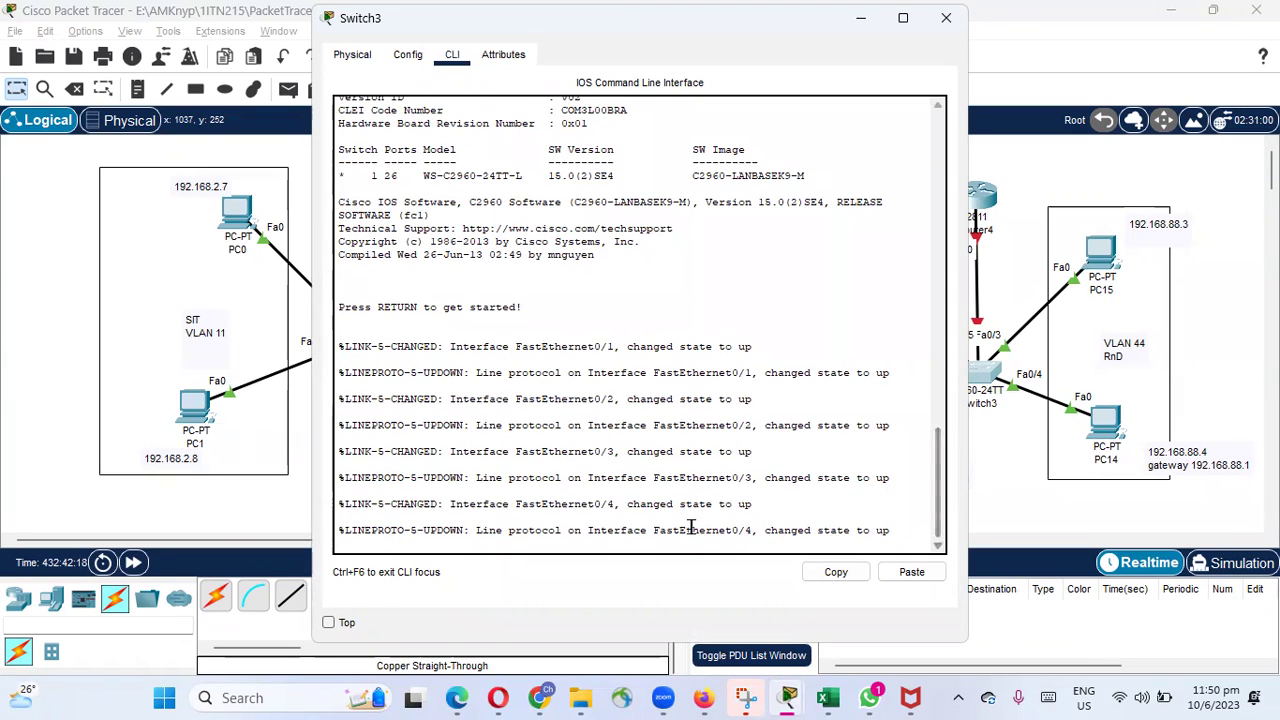
key(Return)
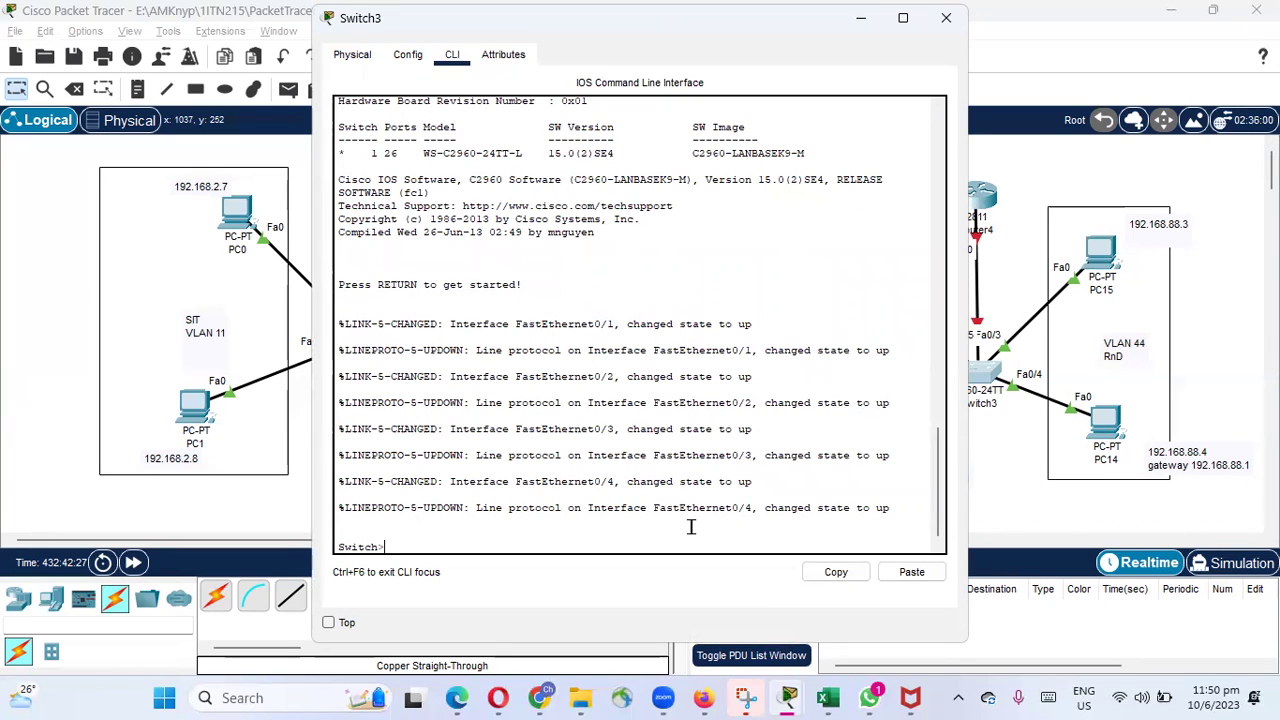
text(nable)
key(Return)
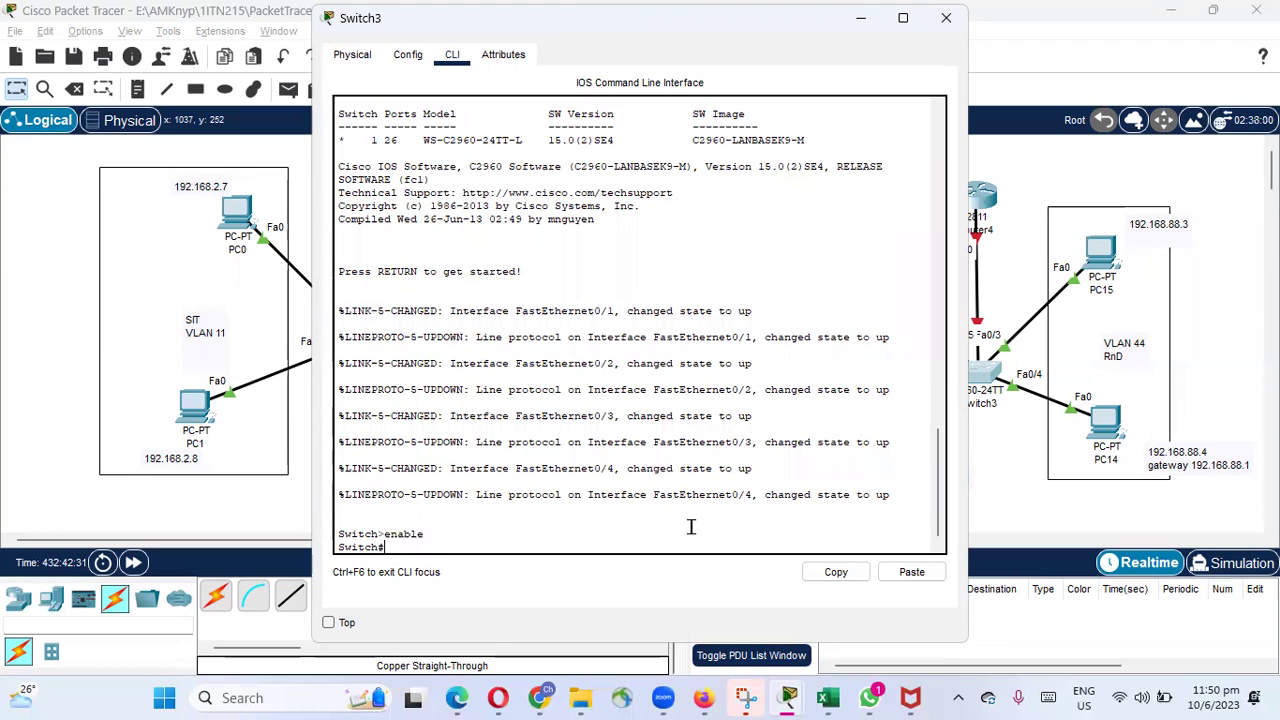
text(config terminal)
key(Return)
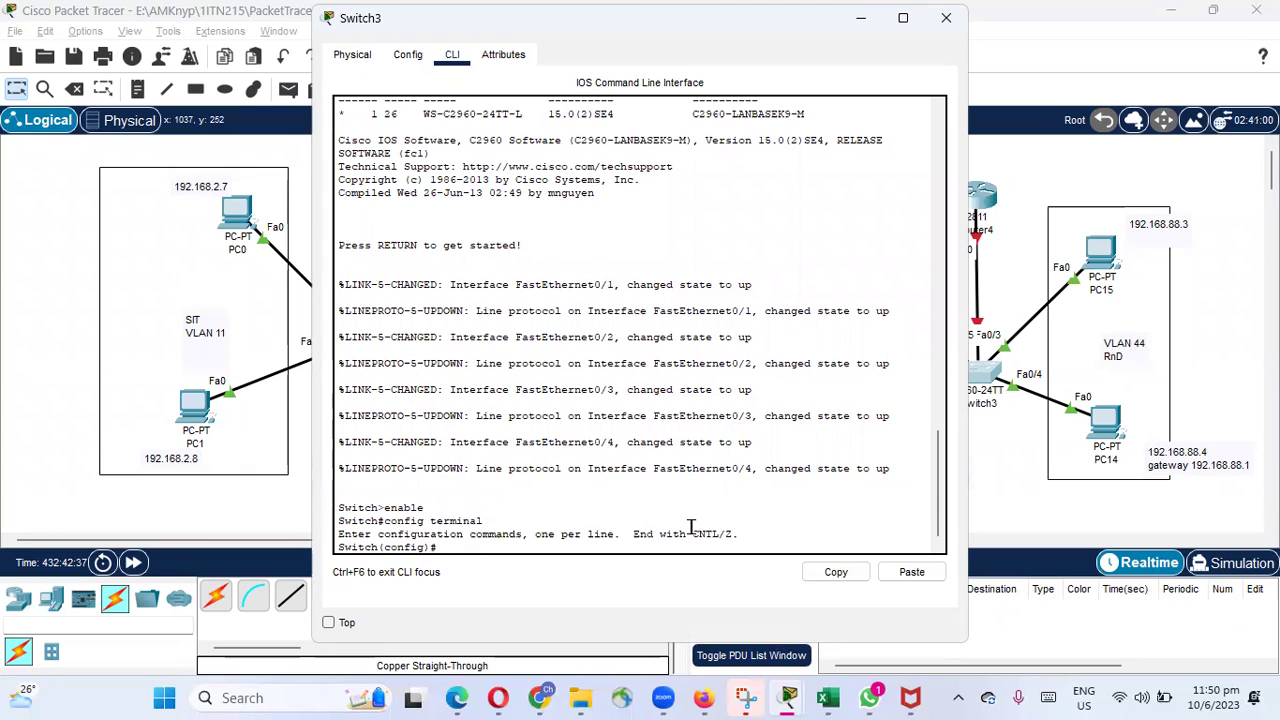
Create VLAN 33 on Switch3 and name it HR, keeping the topology visible beside the console window
text(vlan)
drag(624, 30, 463, 48)
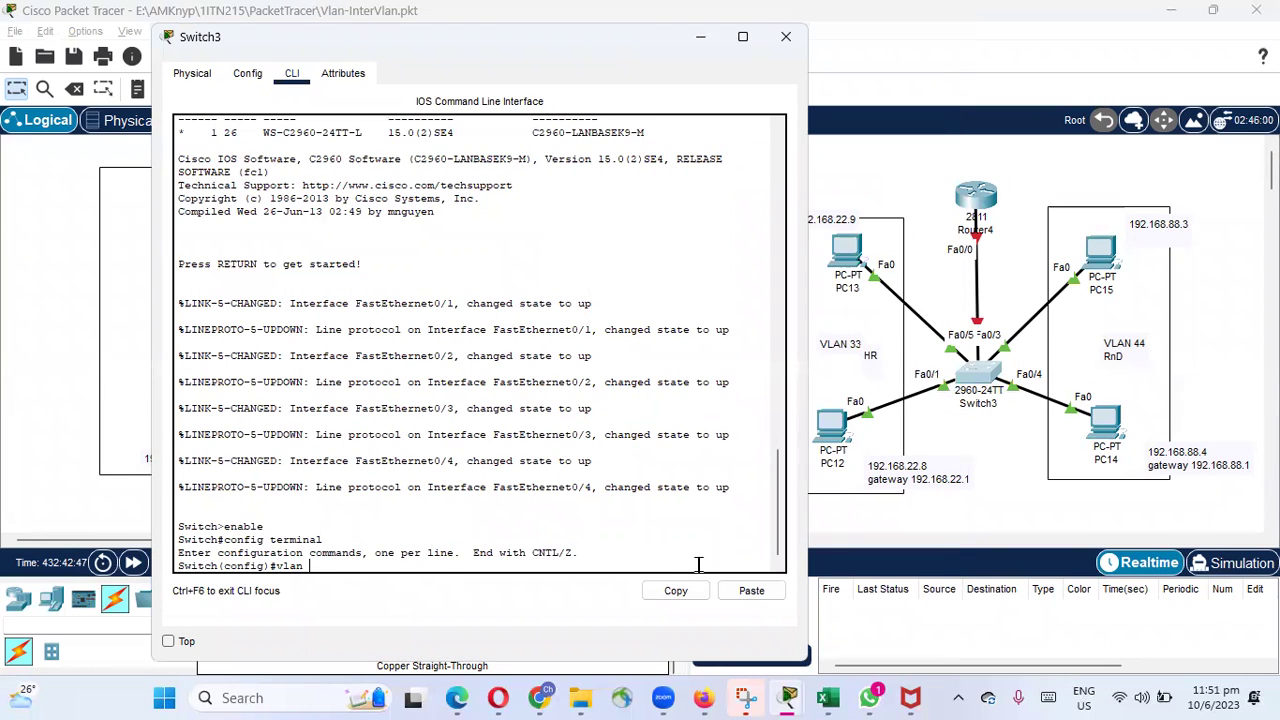
text(33)
key(Return)
text(name)
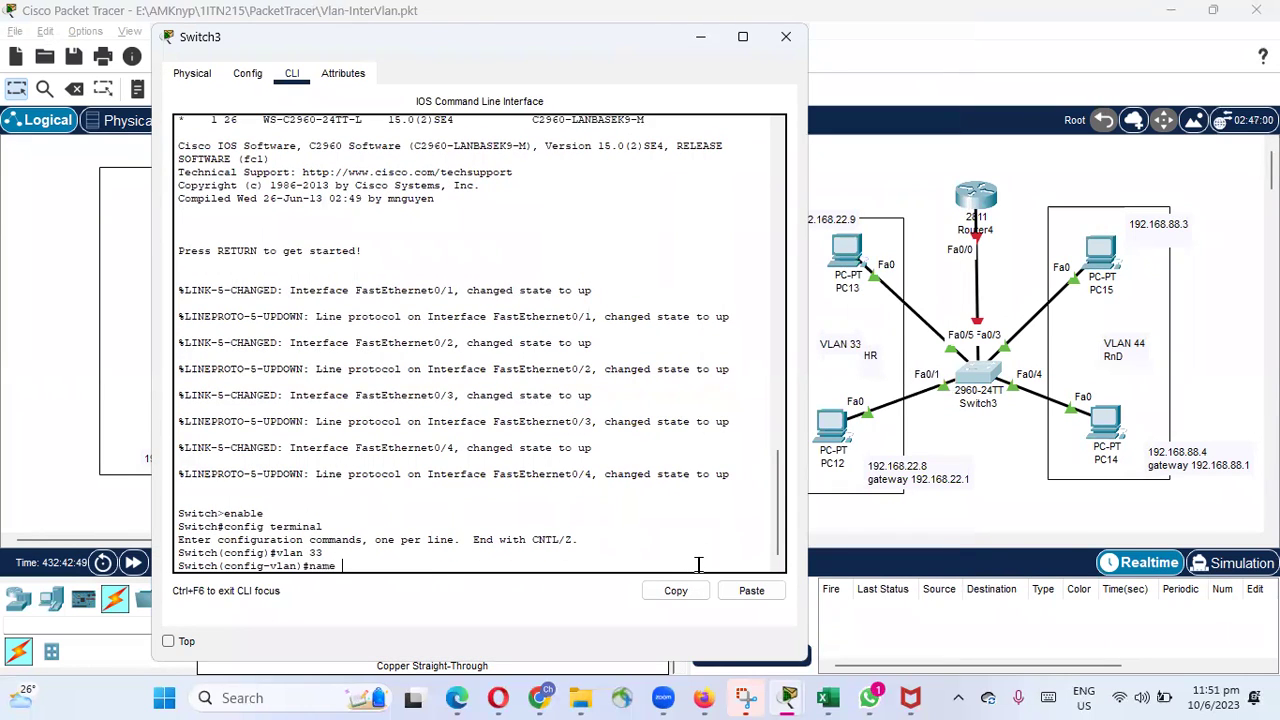
text( HR)
key(Return)
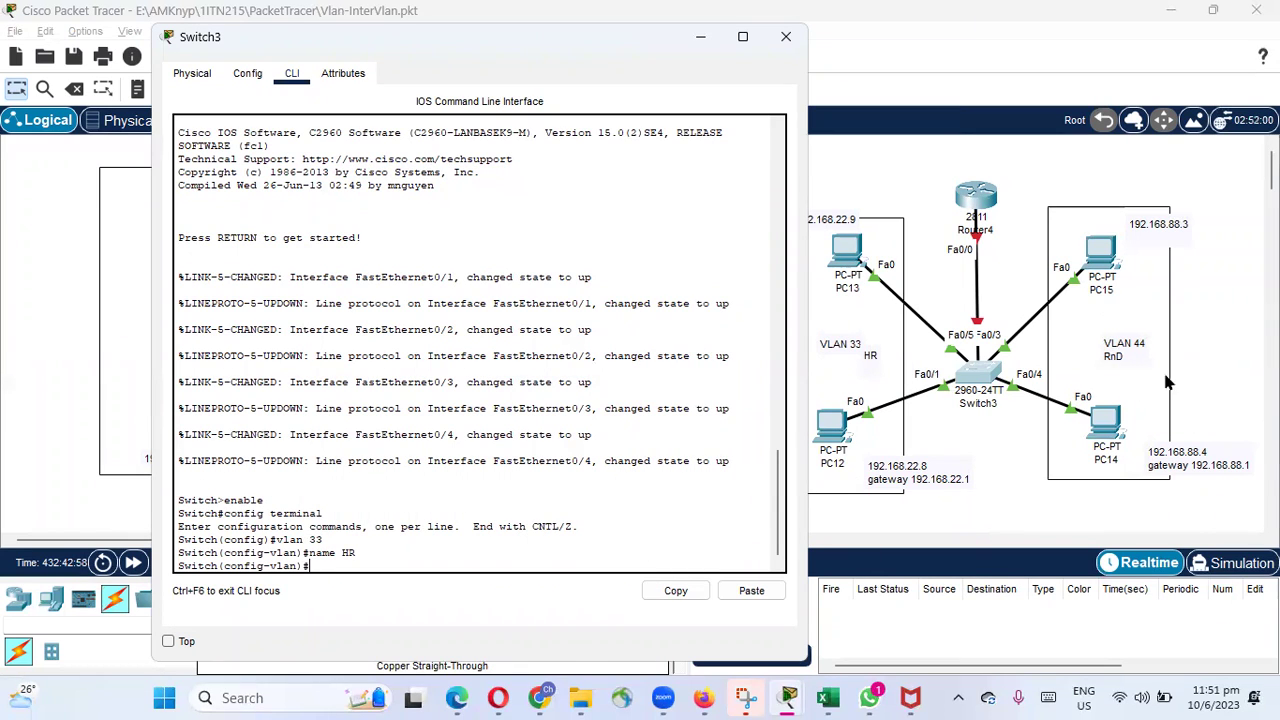
Create VLAN 44 on Switch3 and name it RnD
text(vlan 44)
key(Return)
text(name R)
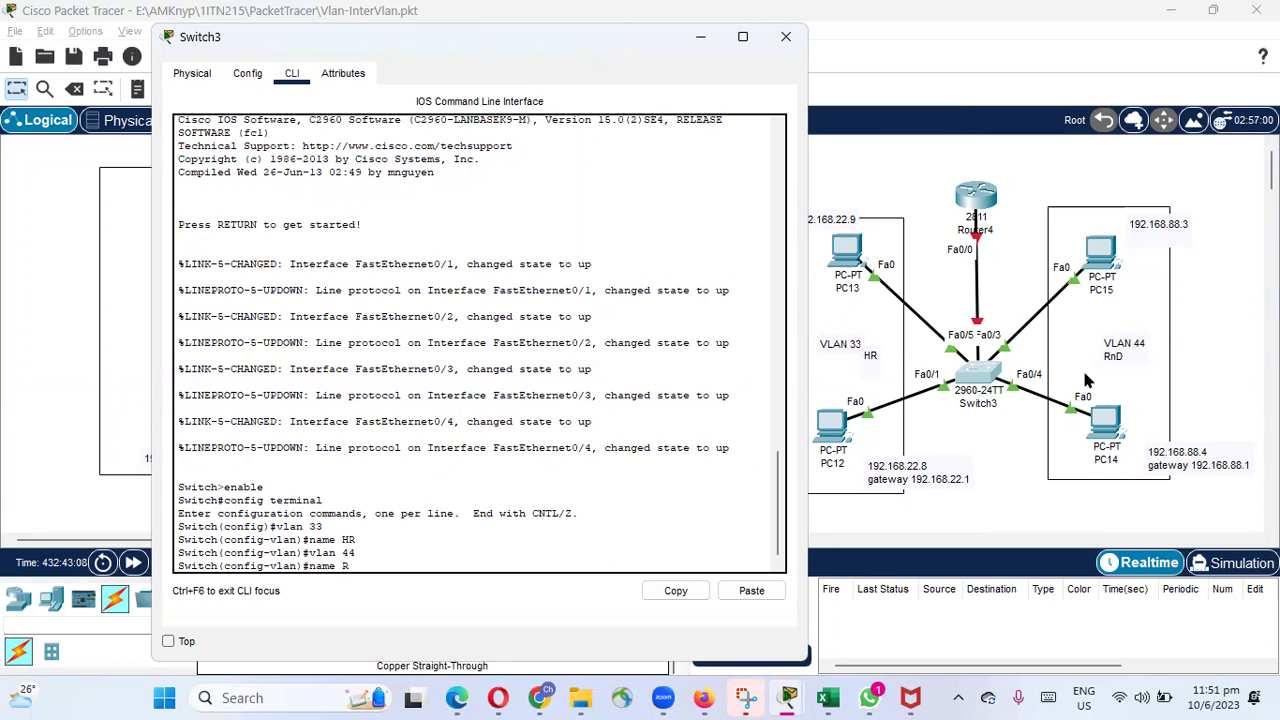
text(nD)
key(Return)
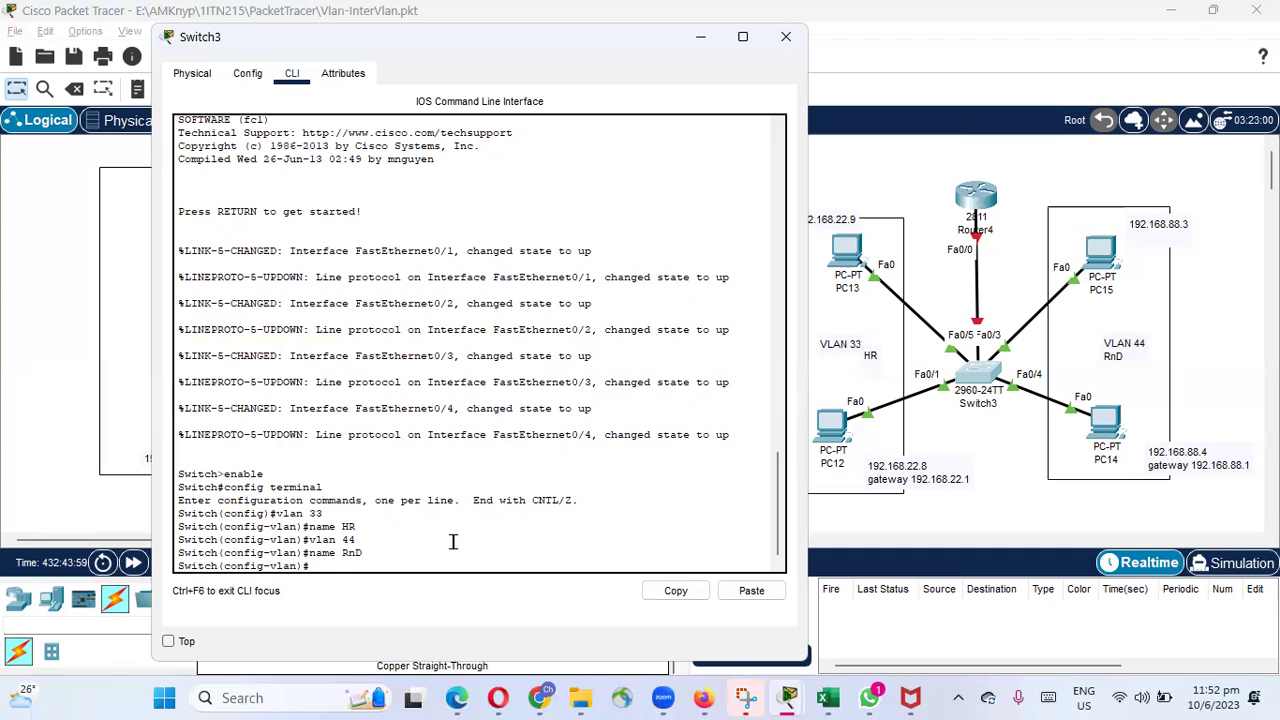
Configure Switch3's interface fa0/1 with switchport mode access and assign it to VLAN 33
text(int fa0/1)
key(Return)
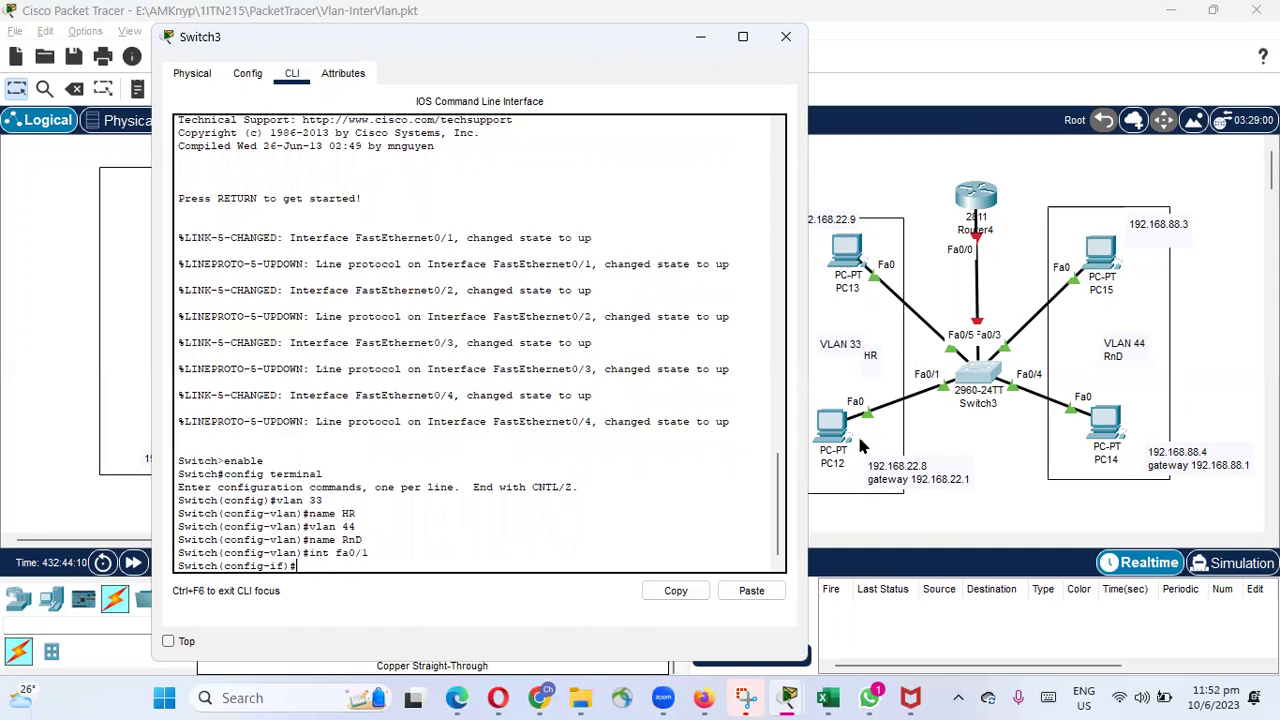
text(switchport mode access)
key(Return)
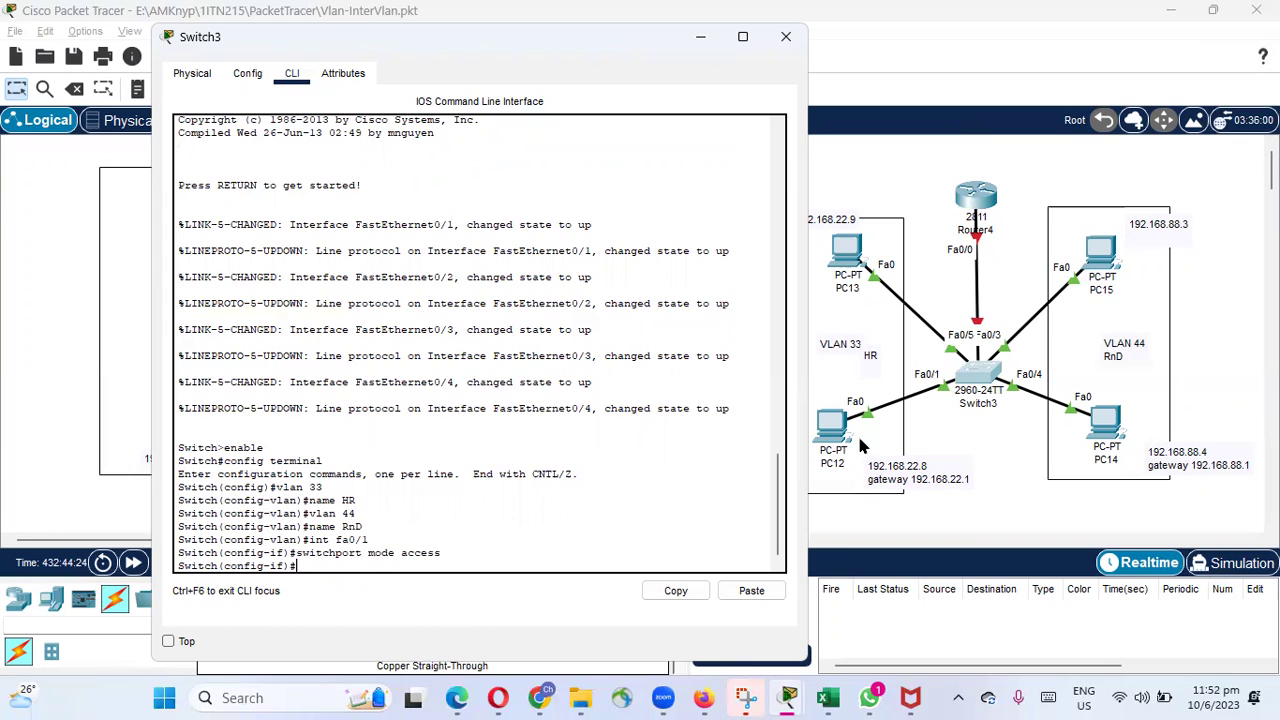
text(switch p)
text(hport)
text( access v)
text(lan)
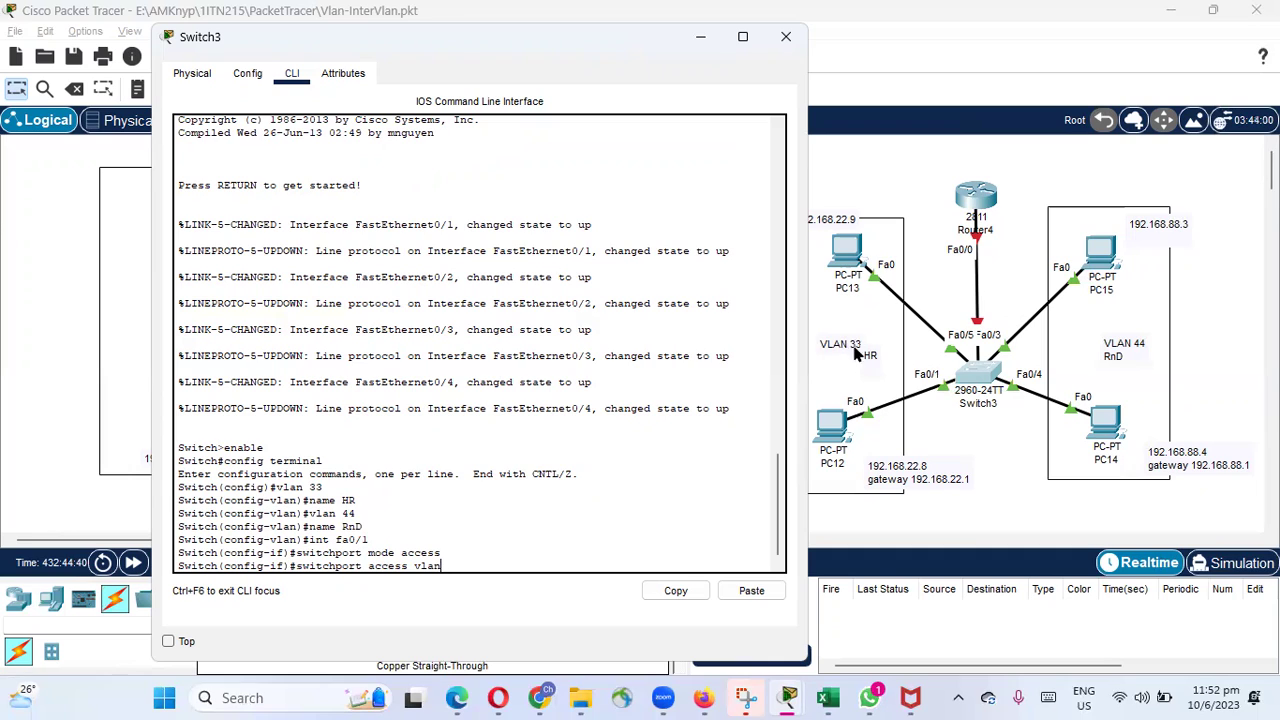
text(33)
key(Return)
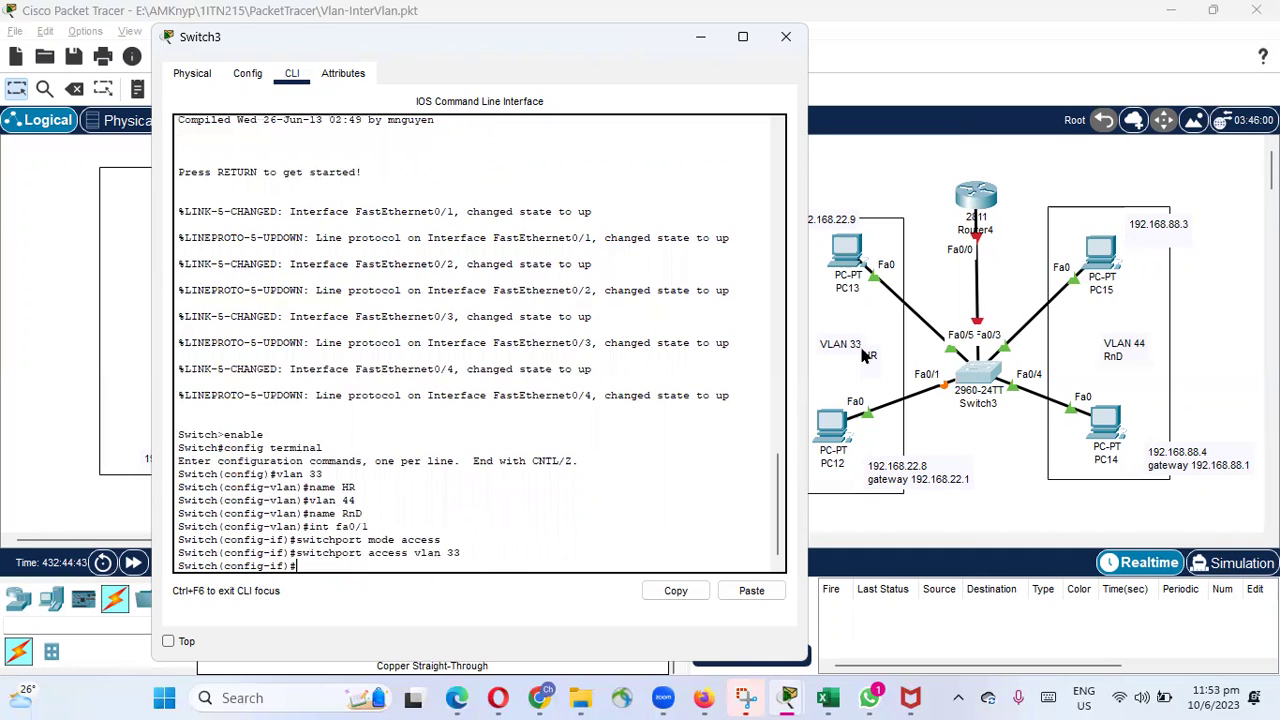
Configure Switch3's interface fa0/2 with switchport mode access and assign it to VLAN 33
text(int fa0/1)
key(BackSpace)
text(2)
key(Return)
key(Up)
key(Up)
key(Up)
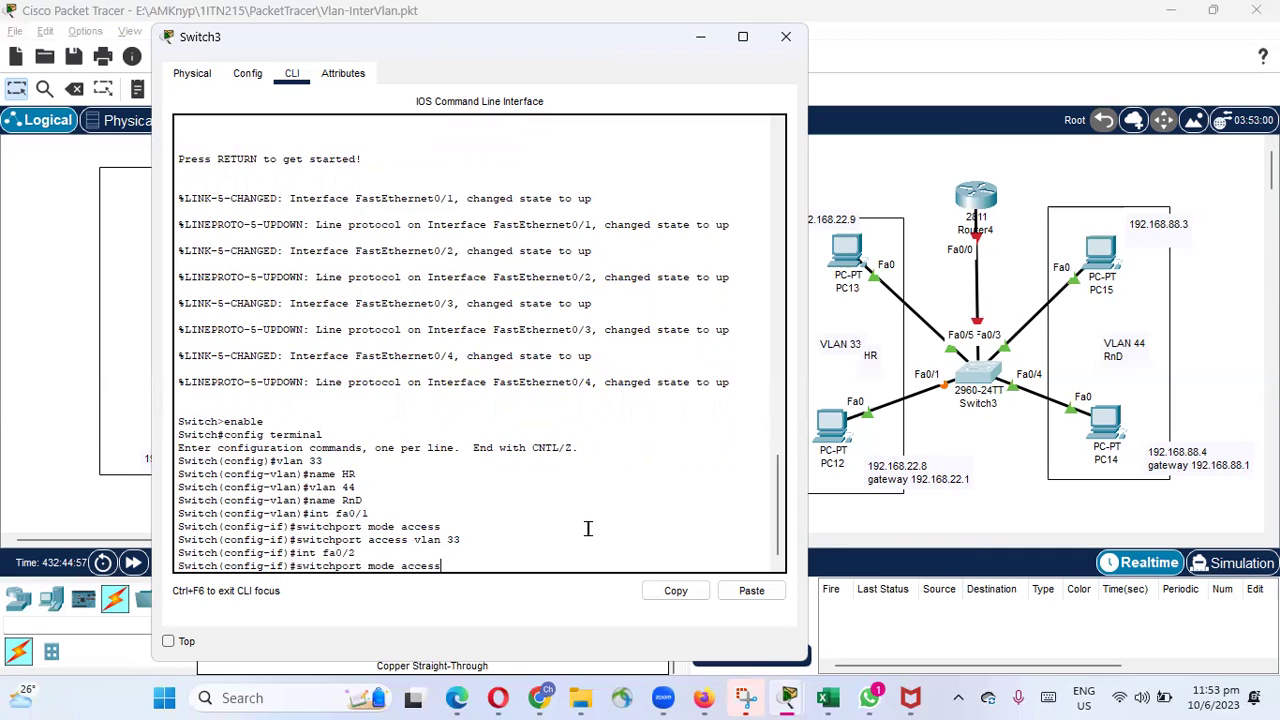
key(Return)
key(Up)
key(Up)
key(Up)
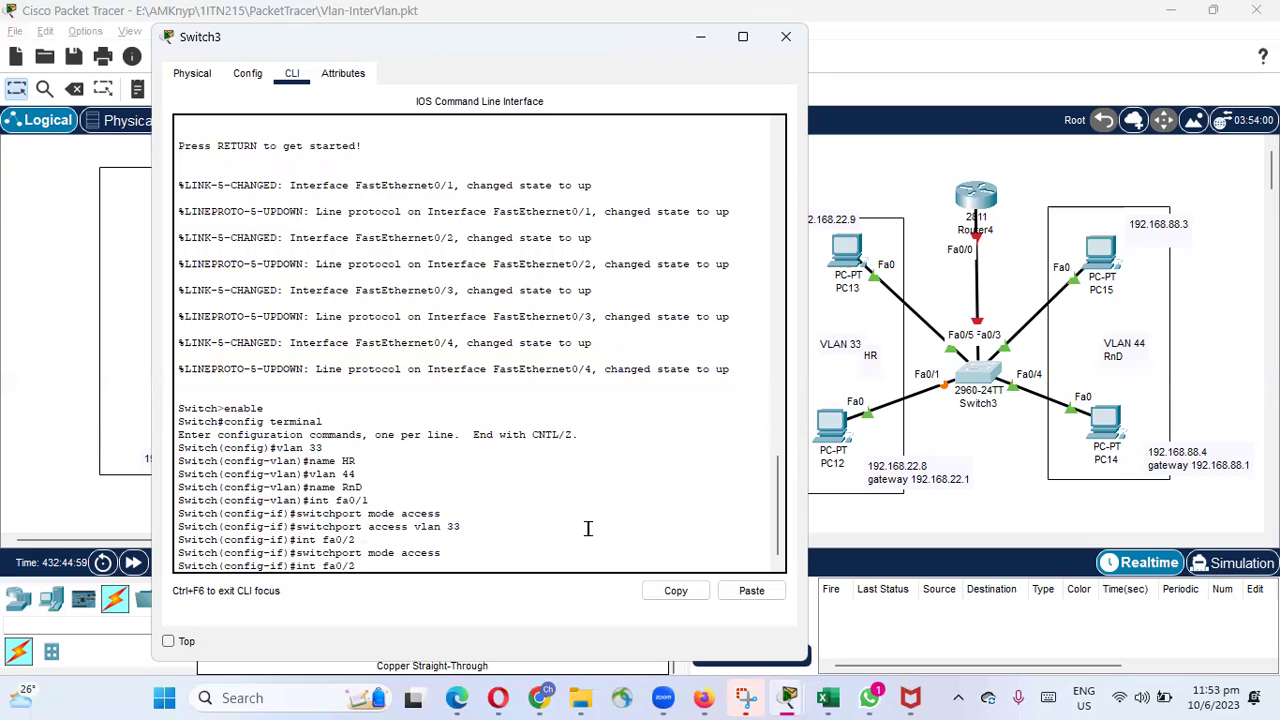
key(Return)
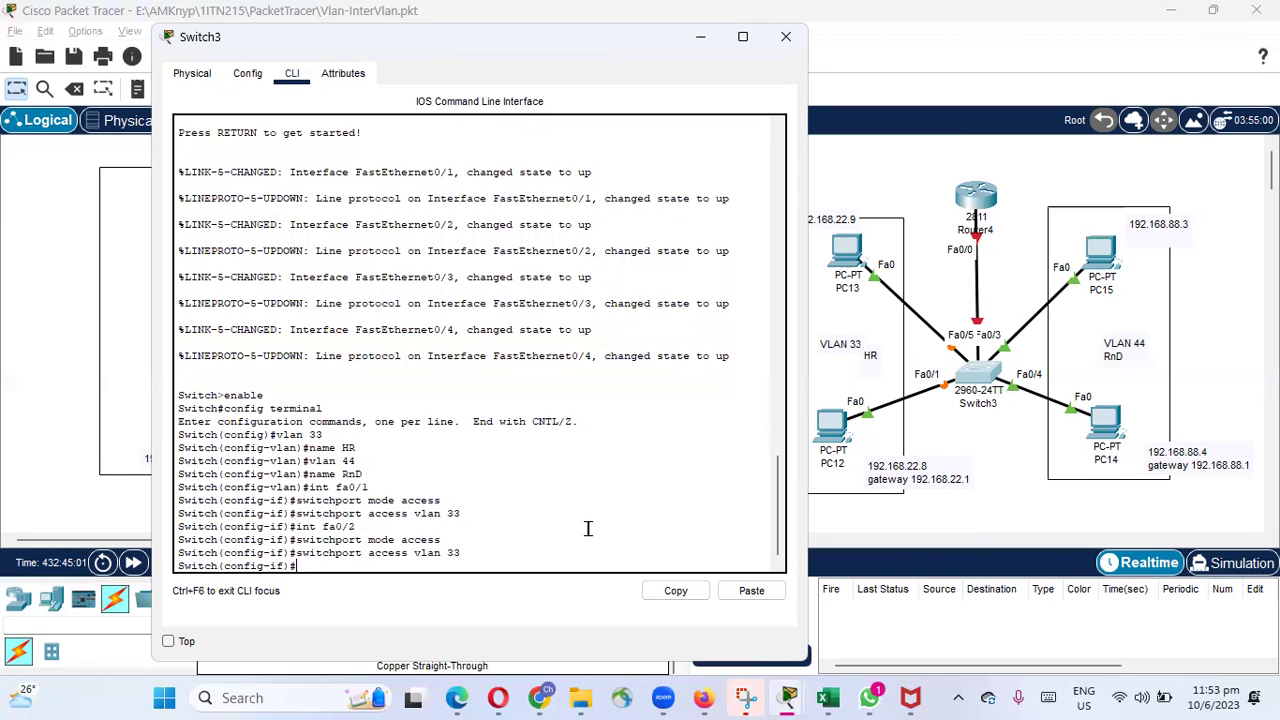
Enter Switch3's interface fa0/3 configuration and set it to switchport mode access
text(int fa)
text(0/3)
key(Return)
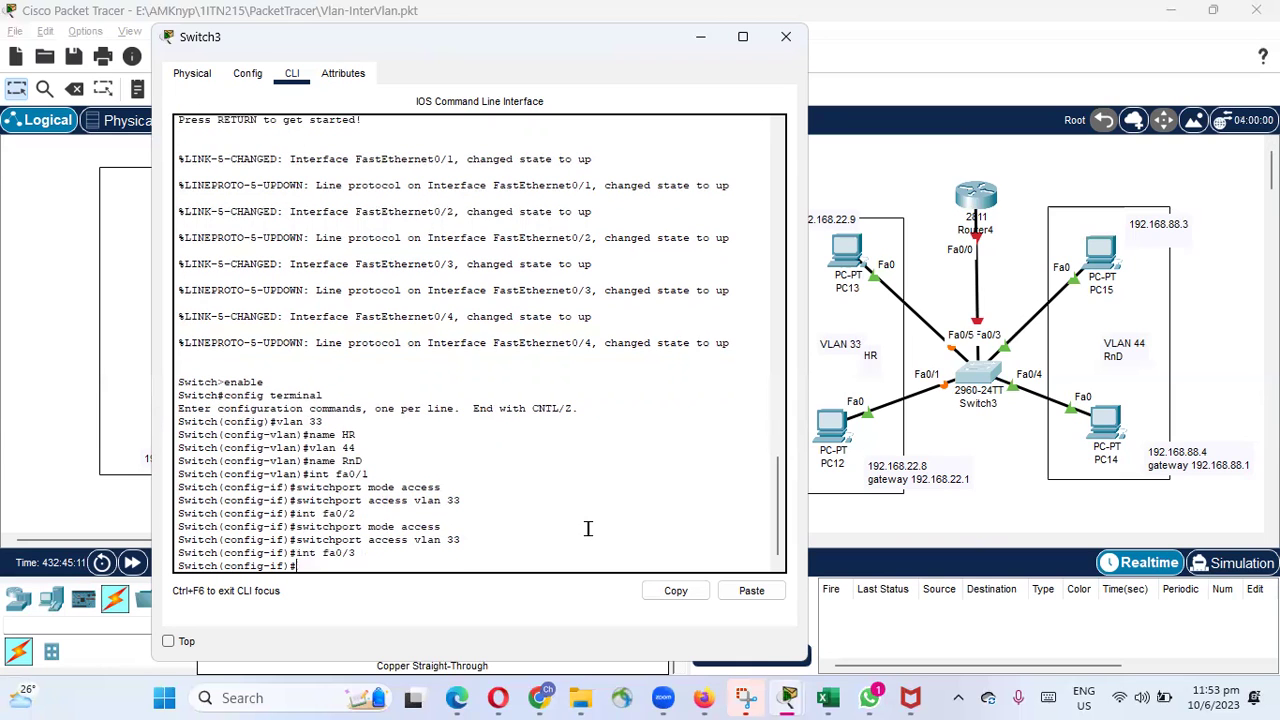
click(1008, 342)
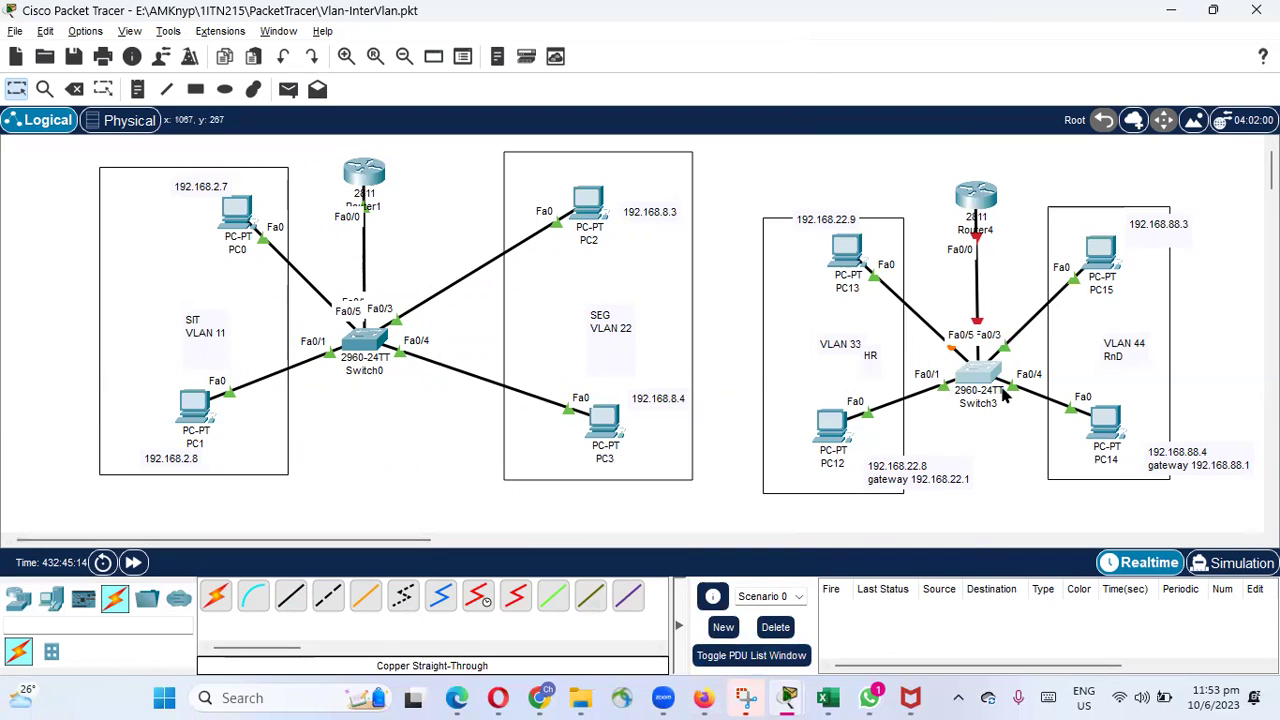
click(975, 375)
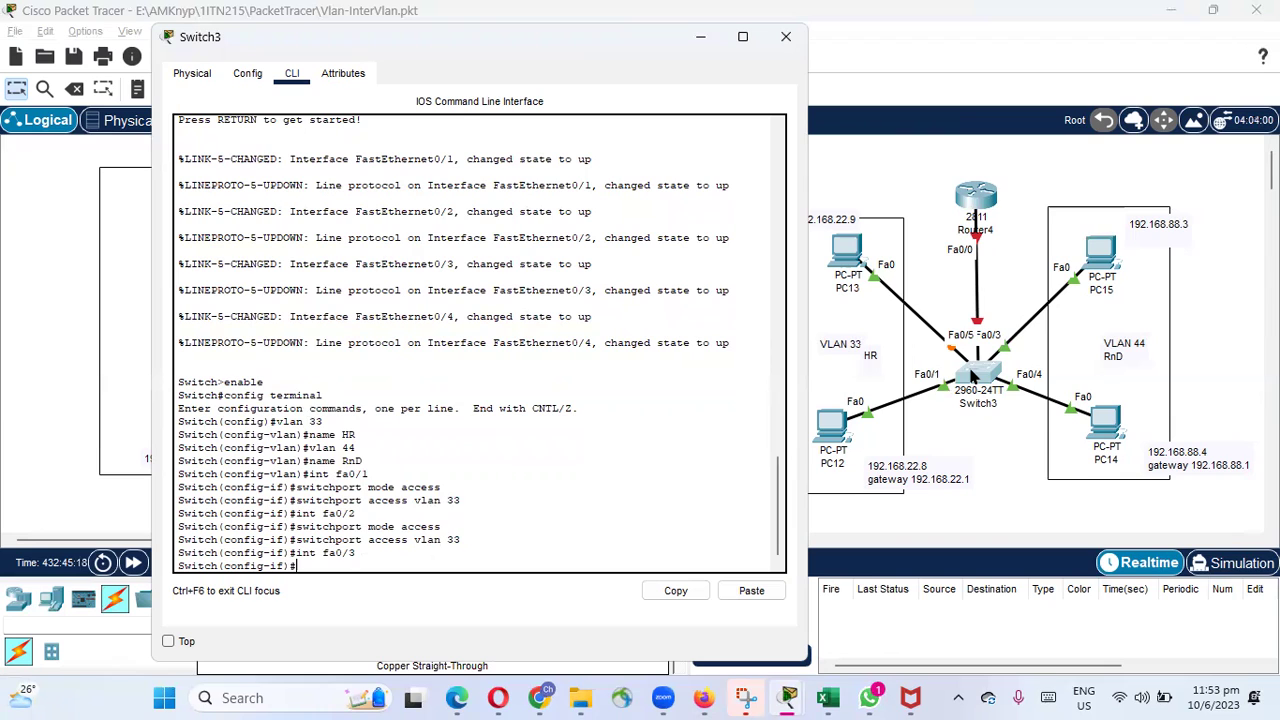
text(switchport access vlan 33)
key(Up)
key(Return)
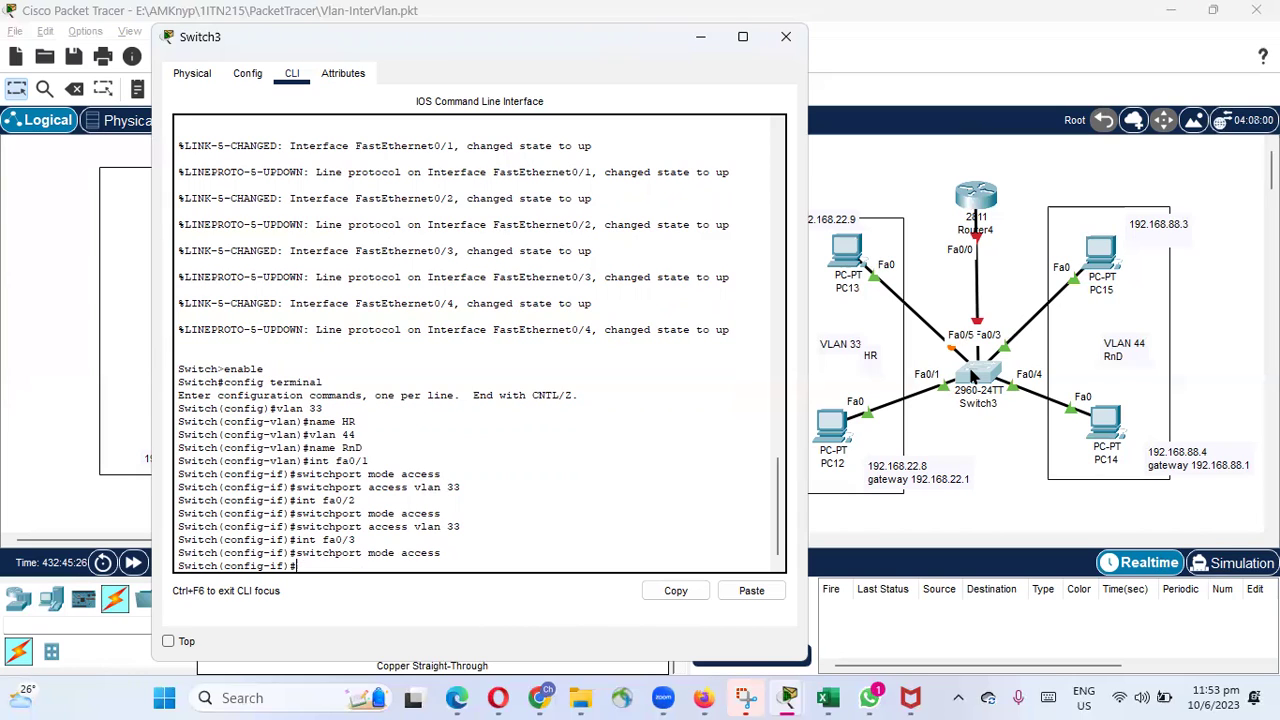
Assign Switch3's interface fa0/3 to VLAN 44 with switchport access vlan 44
key(Up)
key(Up)
key(Up)
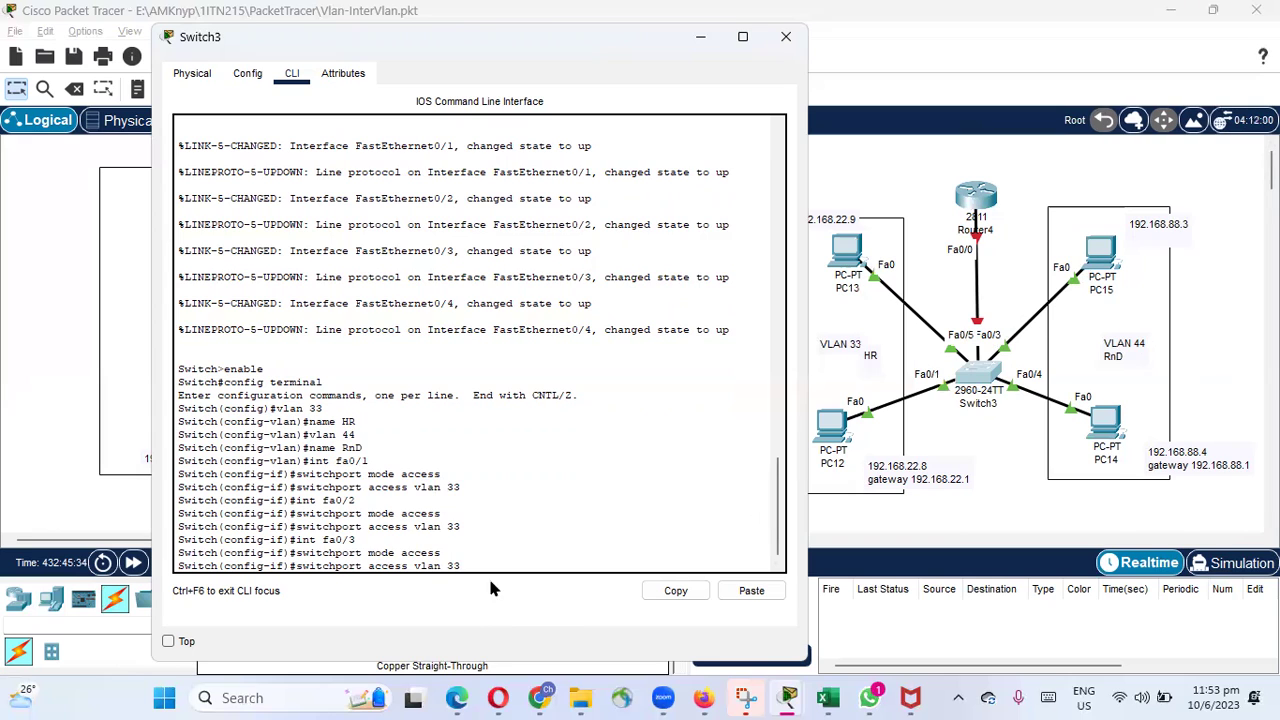
key(BackSpace)
key(BackSpace)
text(44)
key(Return)
Configure Switch3's interface fa0/4 with switchport mode access and assign it to VLAN 44
key(Up)
key(Up)
key(Up)
key(BackSpace)
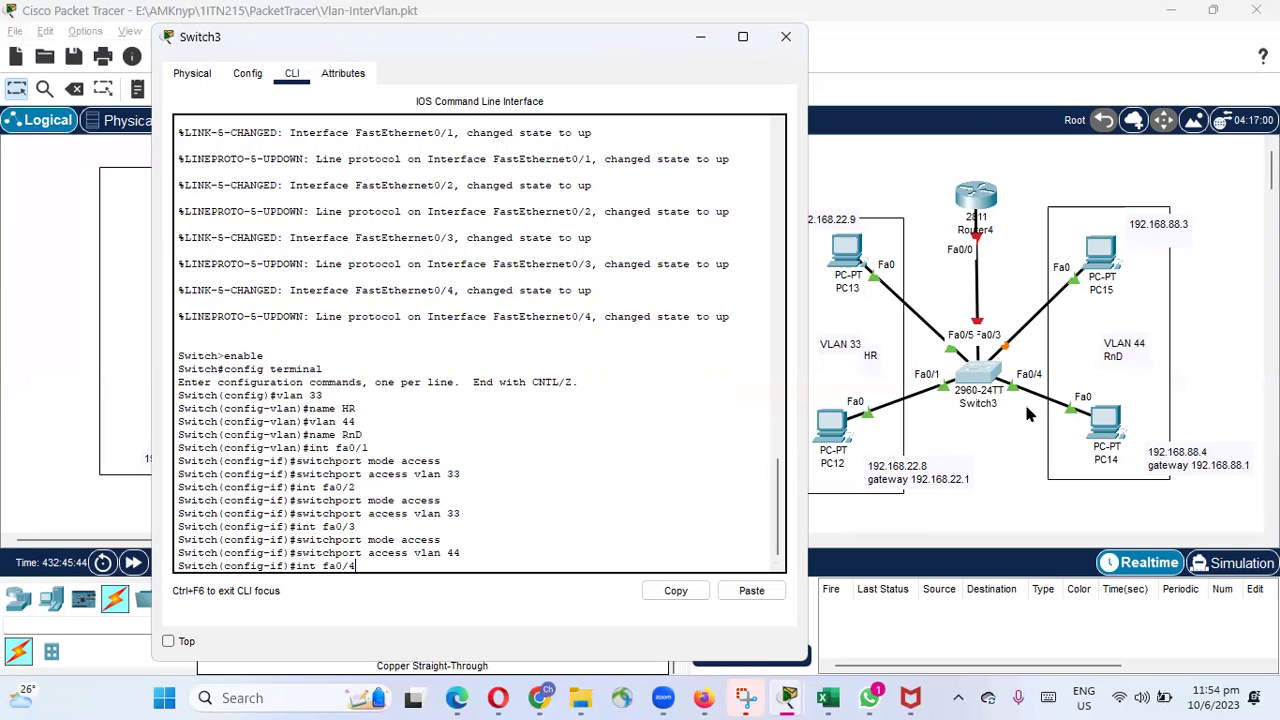
text(4)
key(Return)
text(switchport mode access)
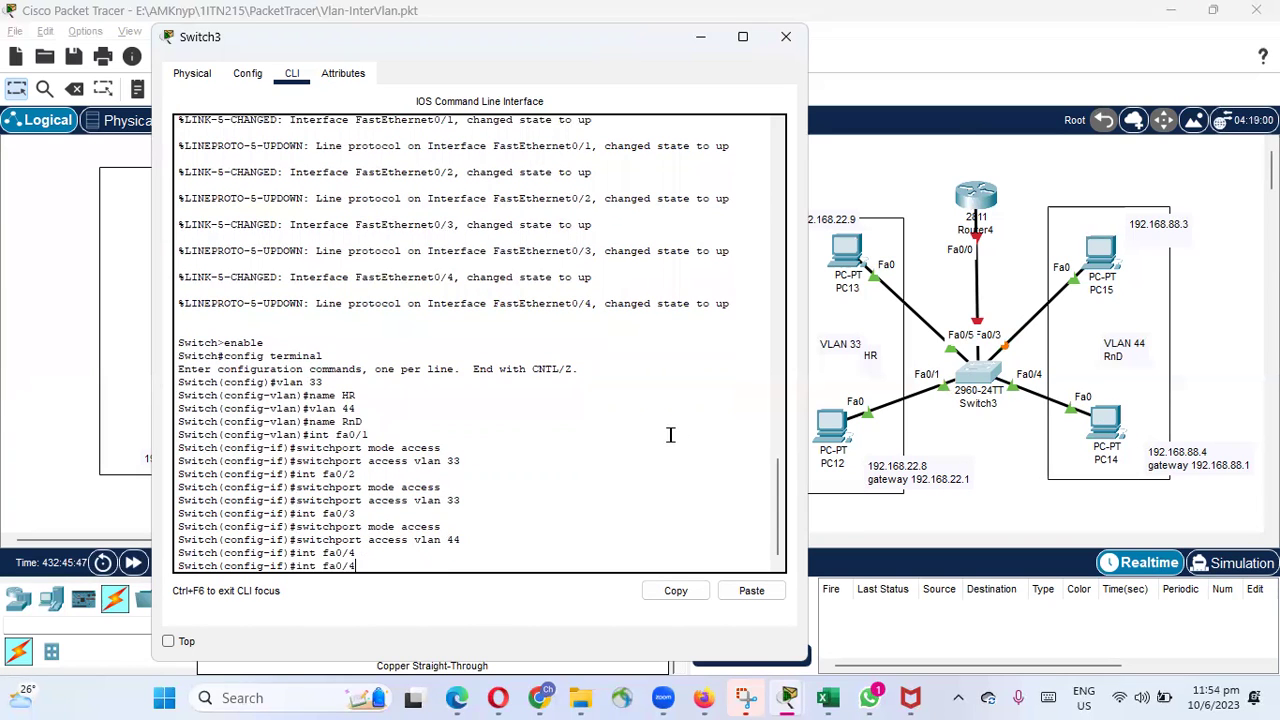
key(Return)
key(Up)
key(Up)
key(Up)
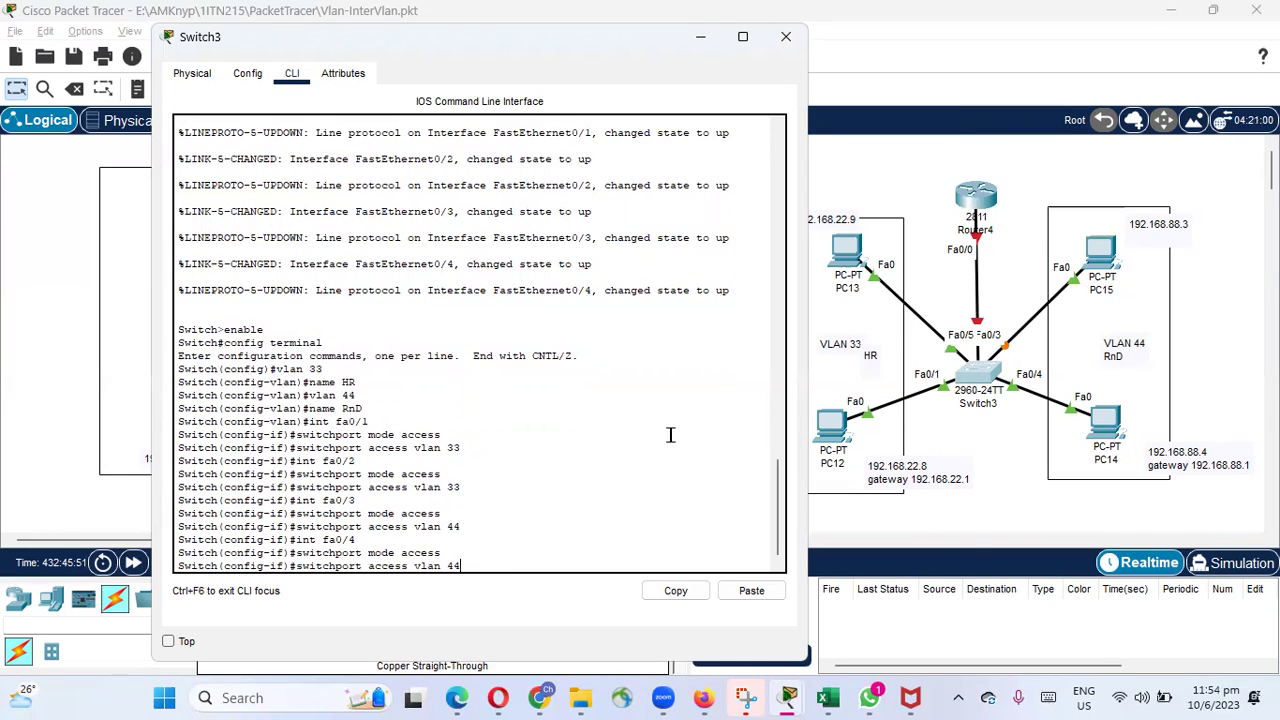
key(Return)
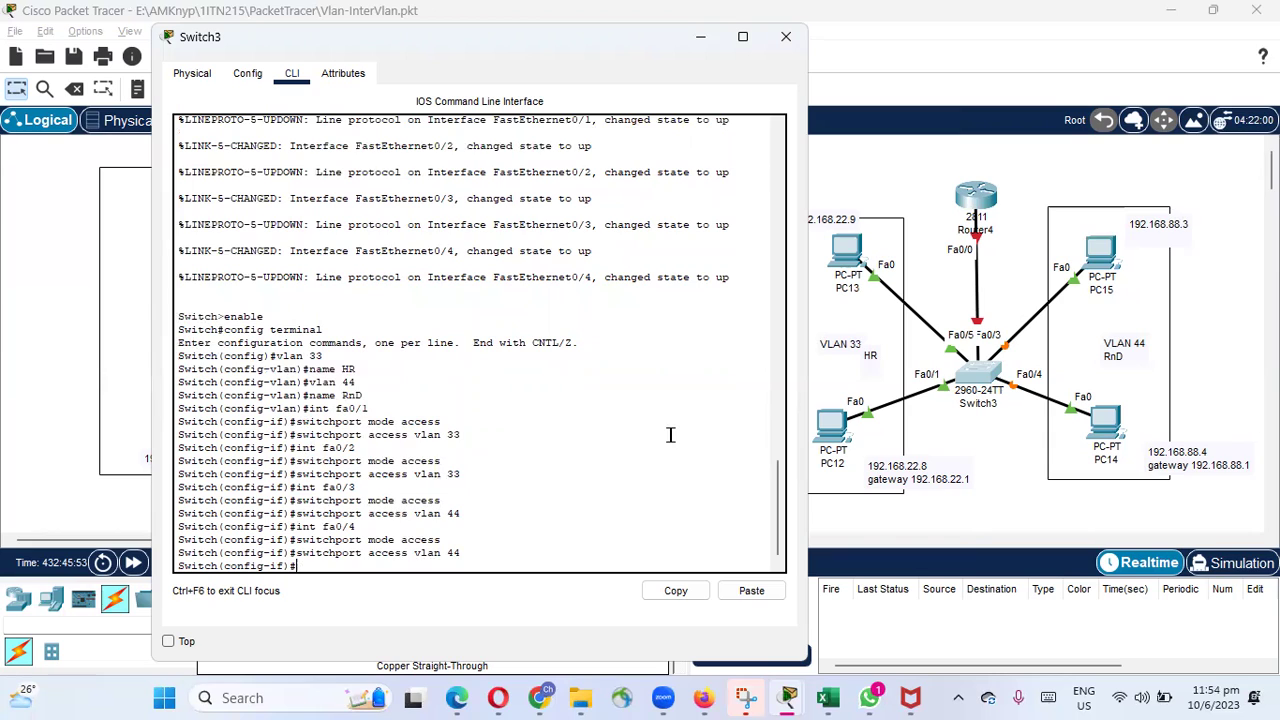
Set Switch3's router-facing interface fa0/5 to switchport mode trunk
key(Up)
key(Up)
key(Up)
key(BackSpace)
text(5)
key(Return)
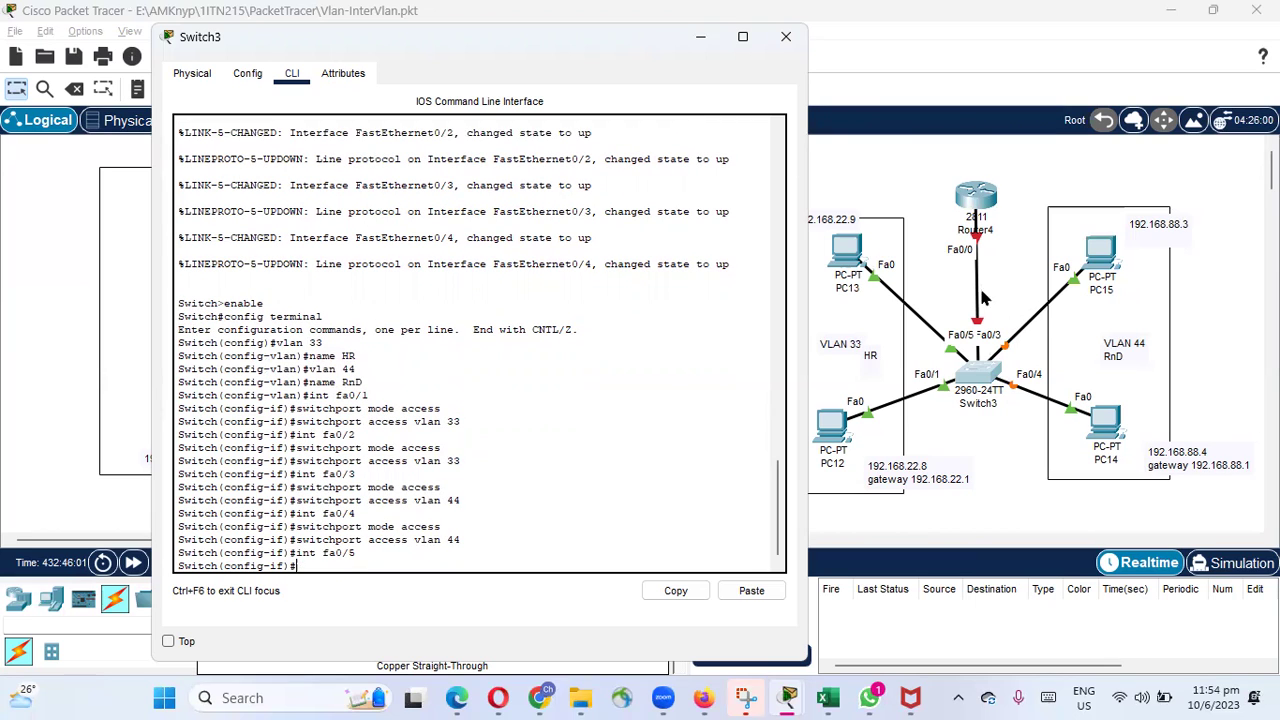
key(Up)
key(Up)
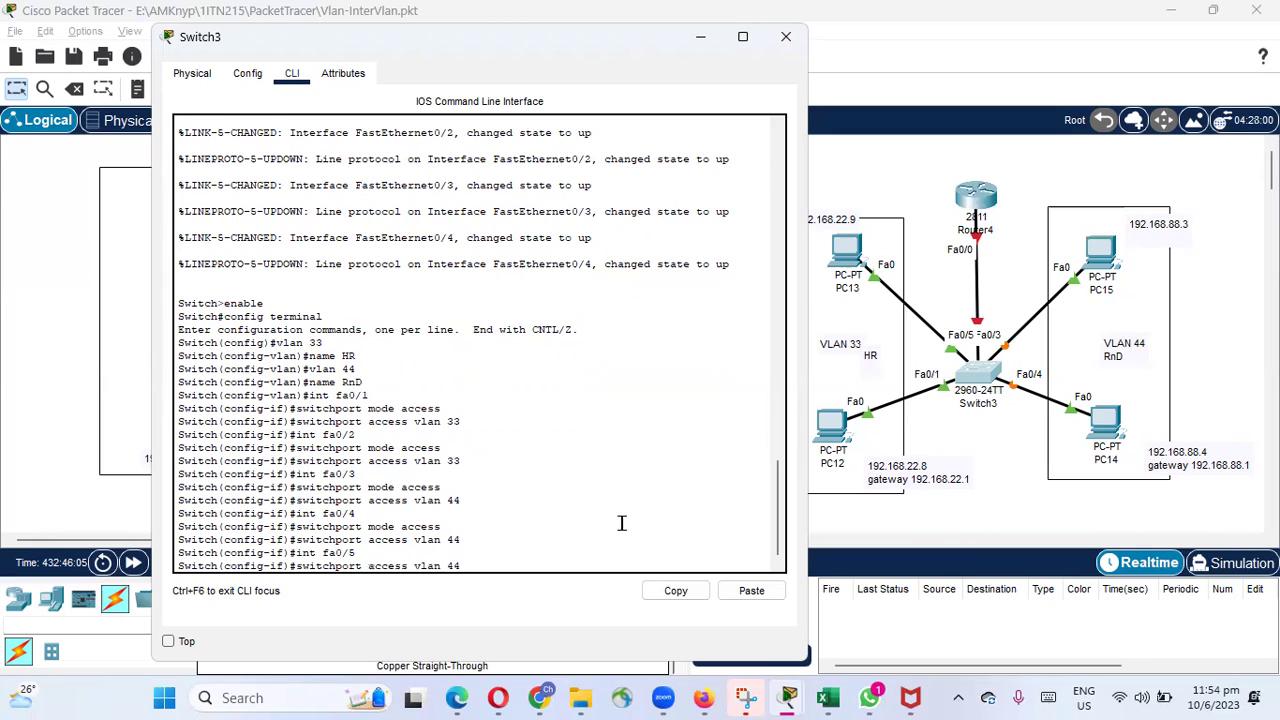
key(Up)
key(BackSpace)
key(BackSpace)
key(BackSpace)
key(BackSpace)
key(BackSpace)
key(BackSpace)
text(trun)
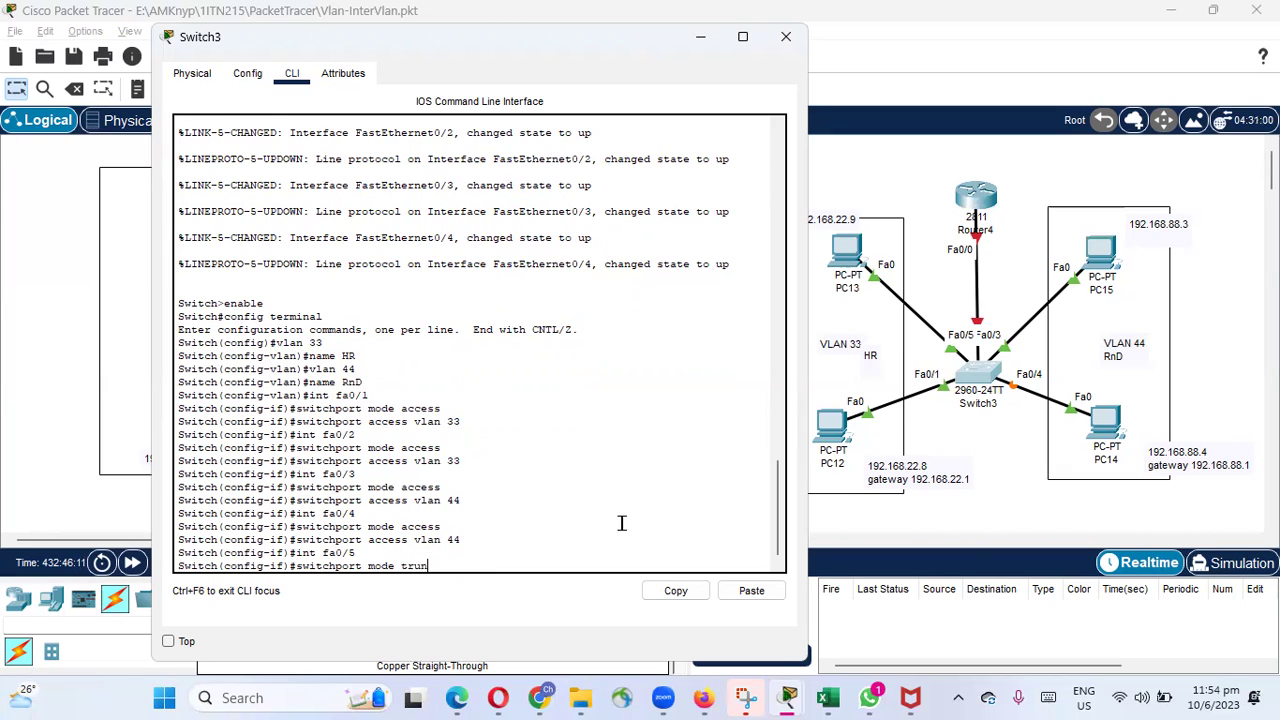
text(k)
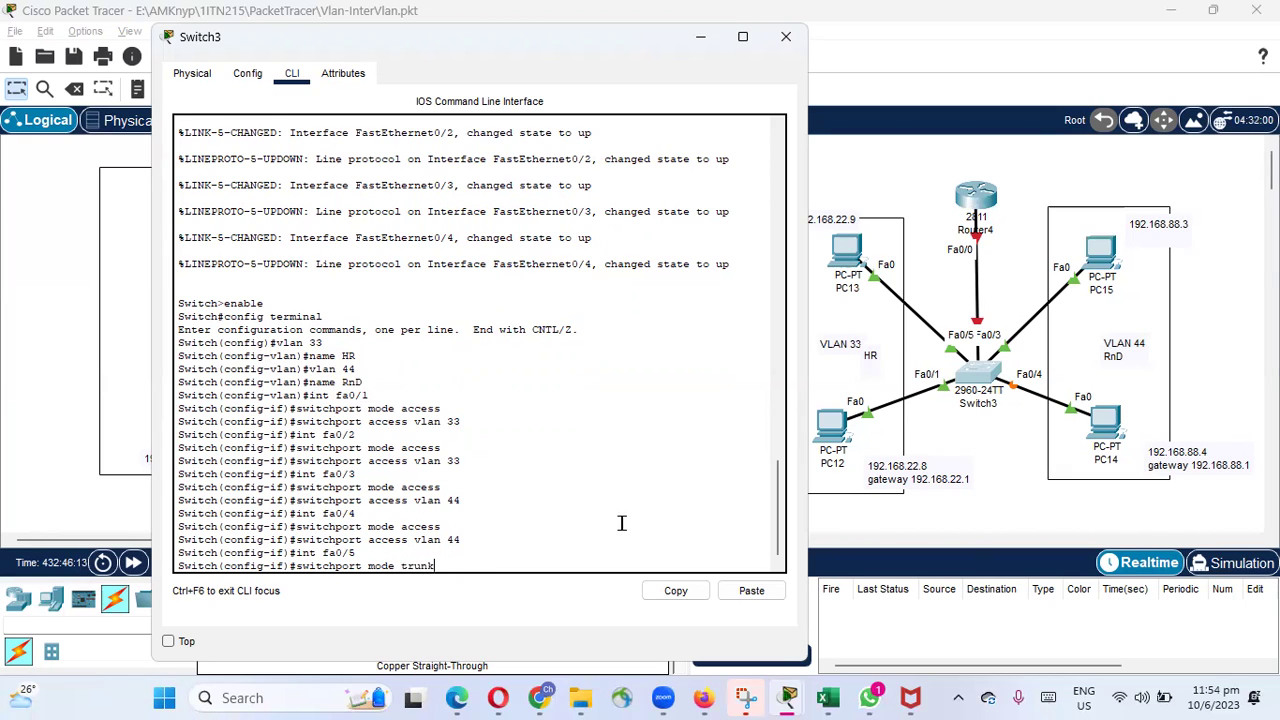
key(Return)
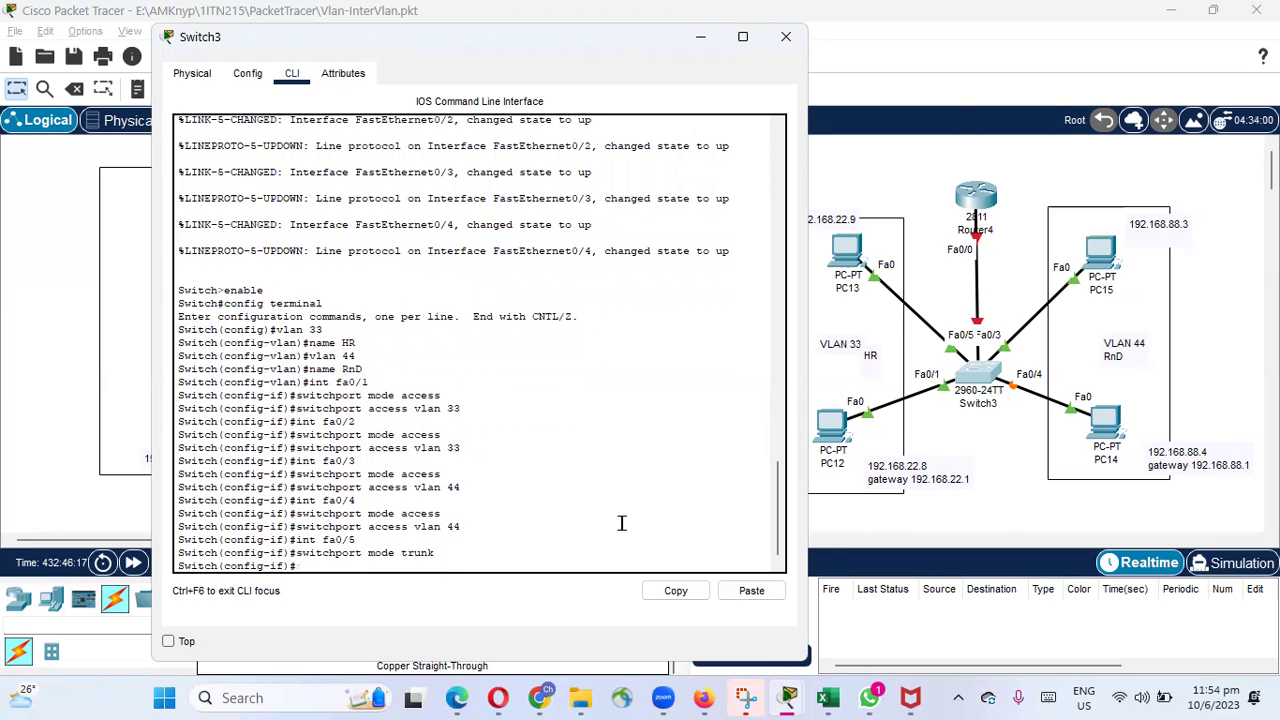
Open PC12's command prompt beside the topology and ping 192.168.22.9
click(838, 428)
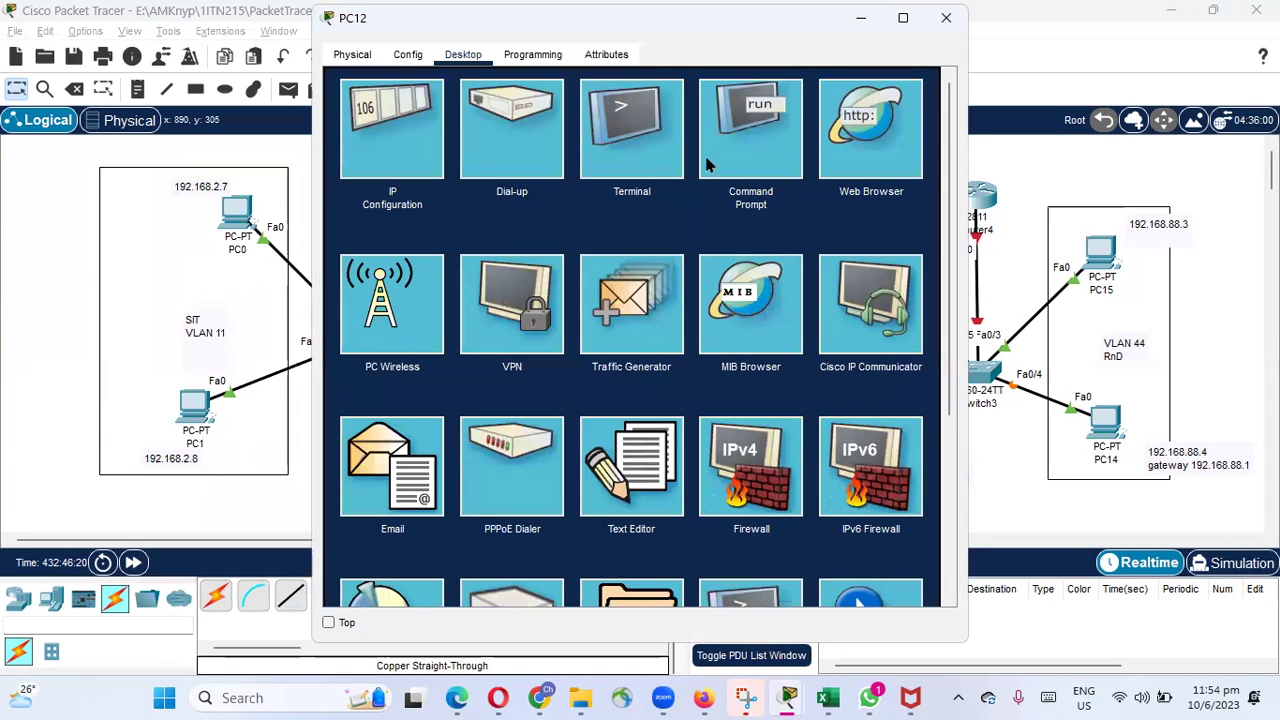
click(738, 160)
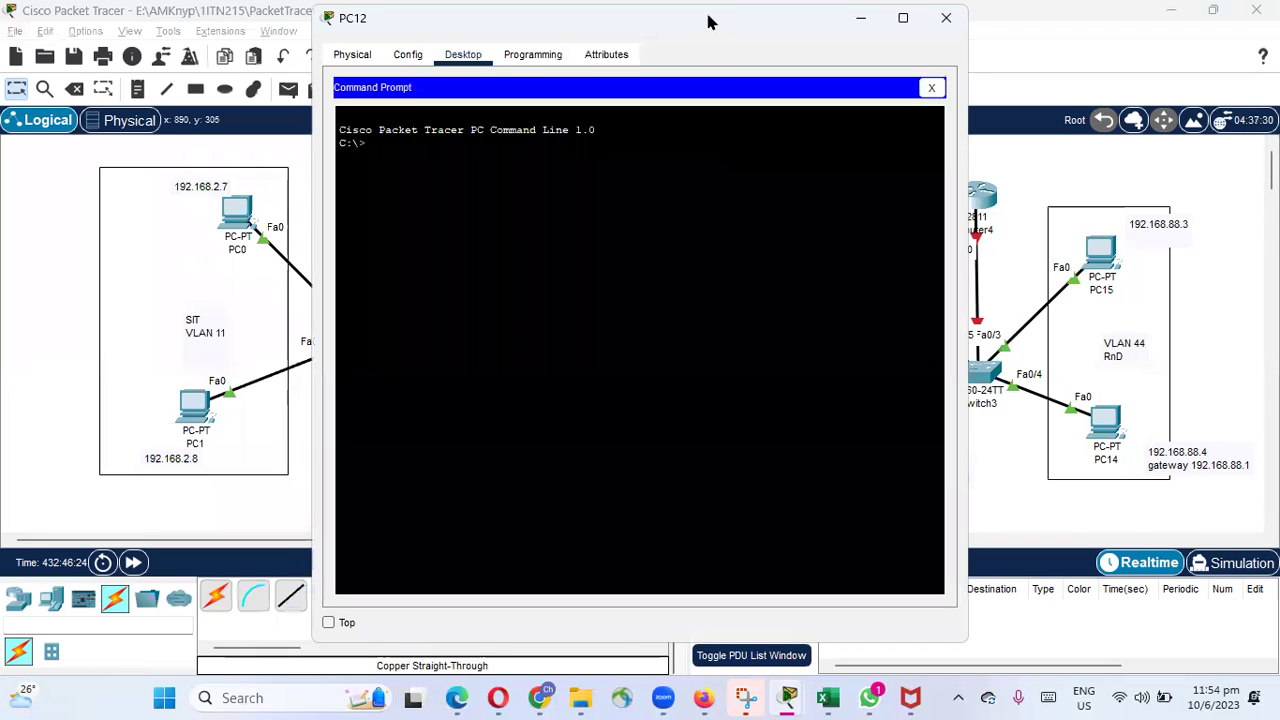
drag(700, 17, 468, 34)
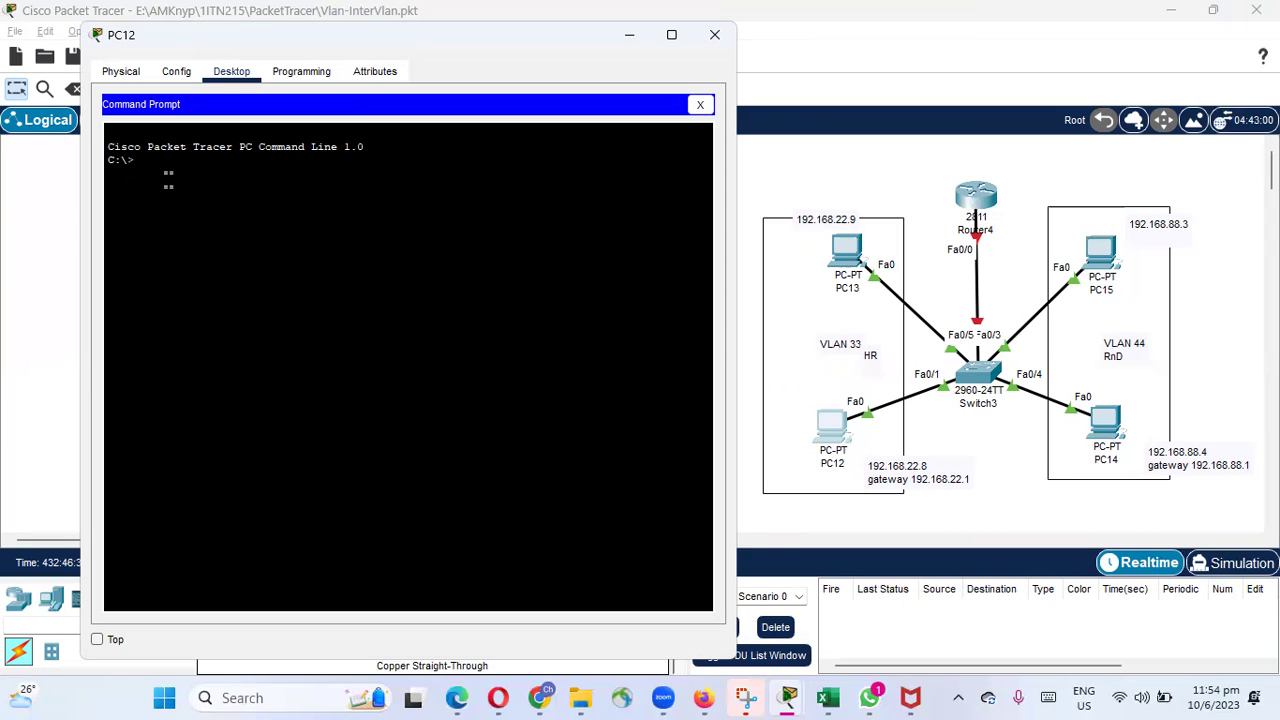
text(ping 192.168.22.9)
key(Return)
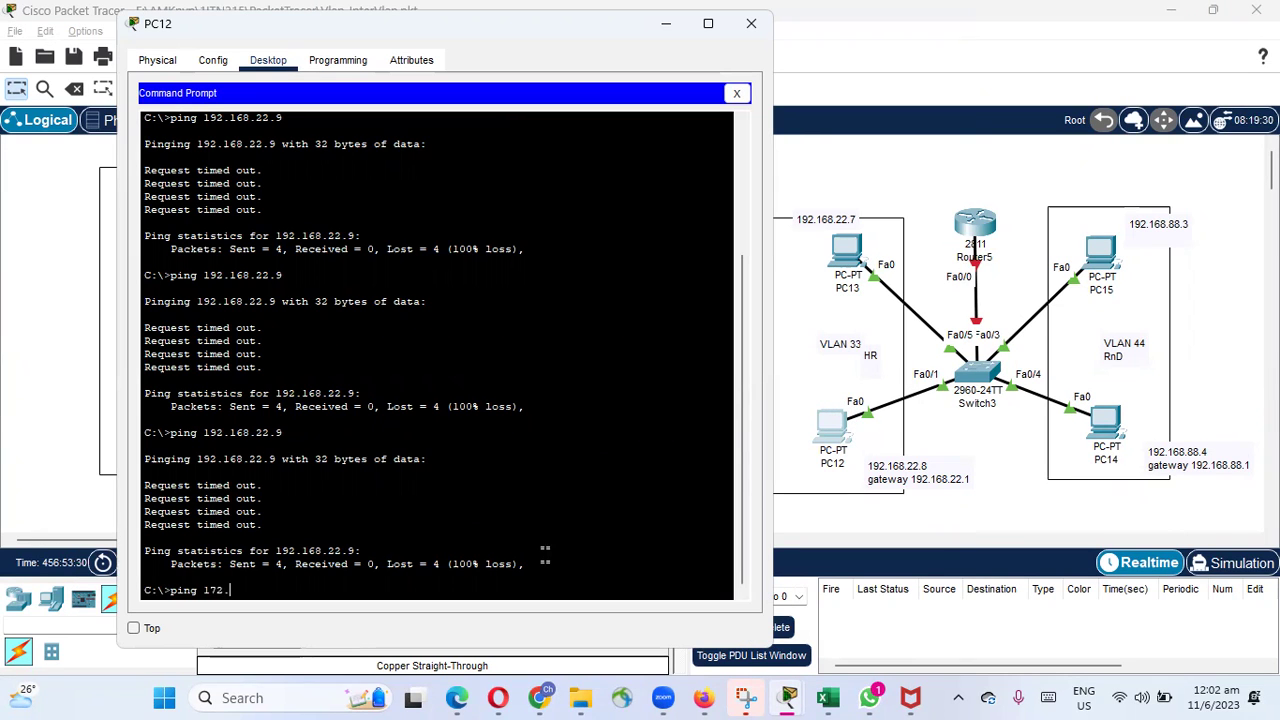
Ping PC13 at 192.168.22.7 from PC12 to test connectivity within VLAN 33
key(BackSpace)
key(BackSpace)
key(BackSpace)
text(92.168.22.7)
key(Return)
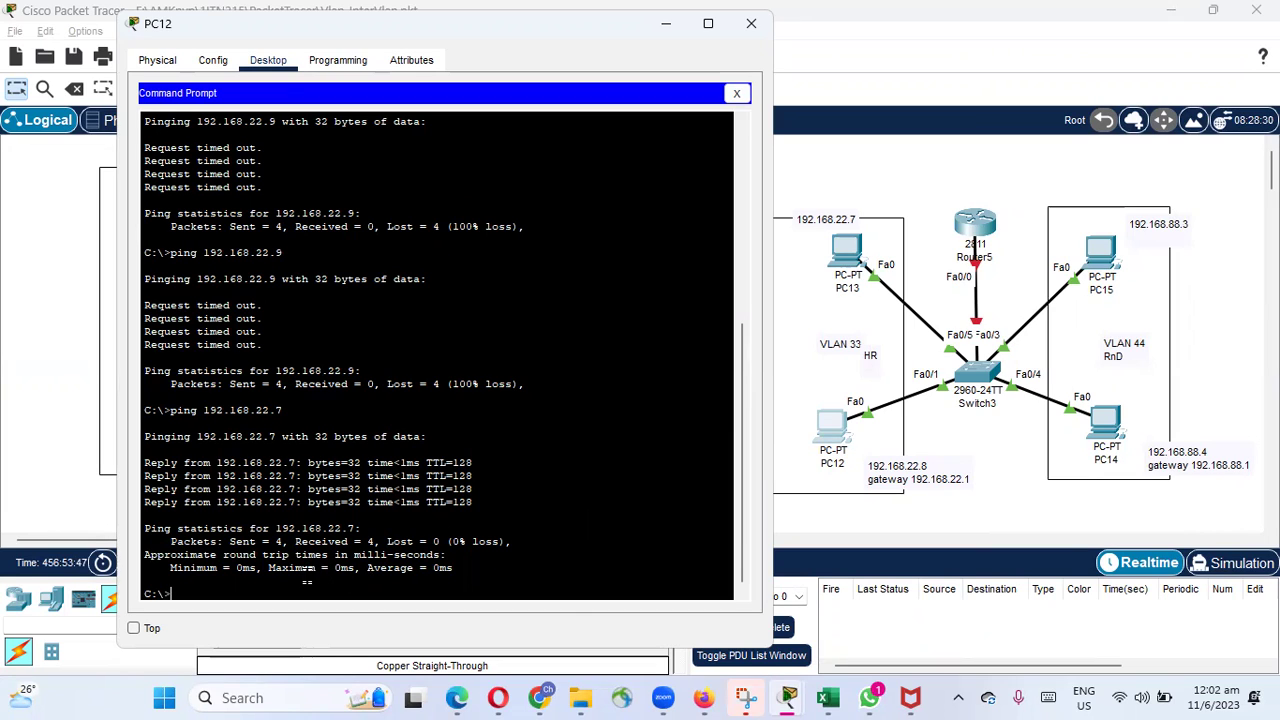
Ping PC15 at 192.168.88.3 from PC12 to test connectivity from VLAN 33 to VLAN 44
key(Up)
key(BackSpace)
key(BackSpace)
text(88.3)
key(Return)
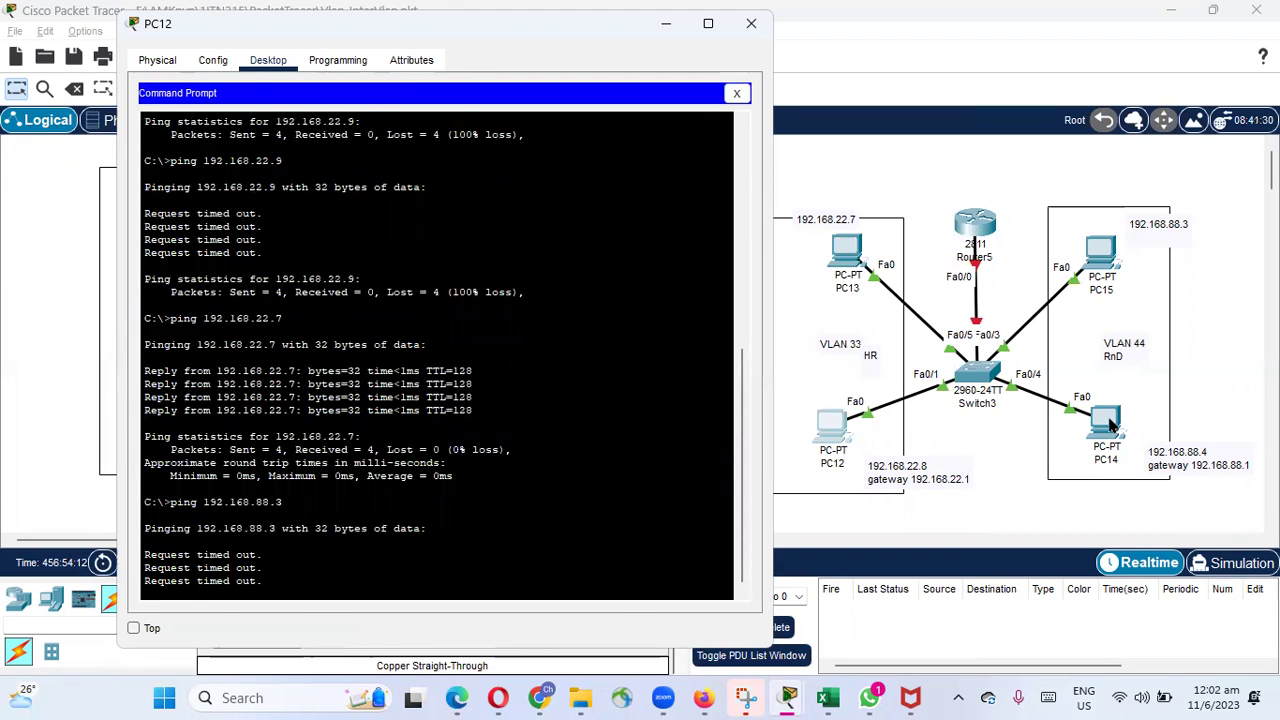
Open PC14's command prompt beside the topology and ping PC15 at 192.168.88.3
click(1110, 425)
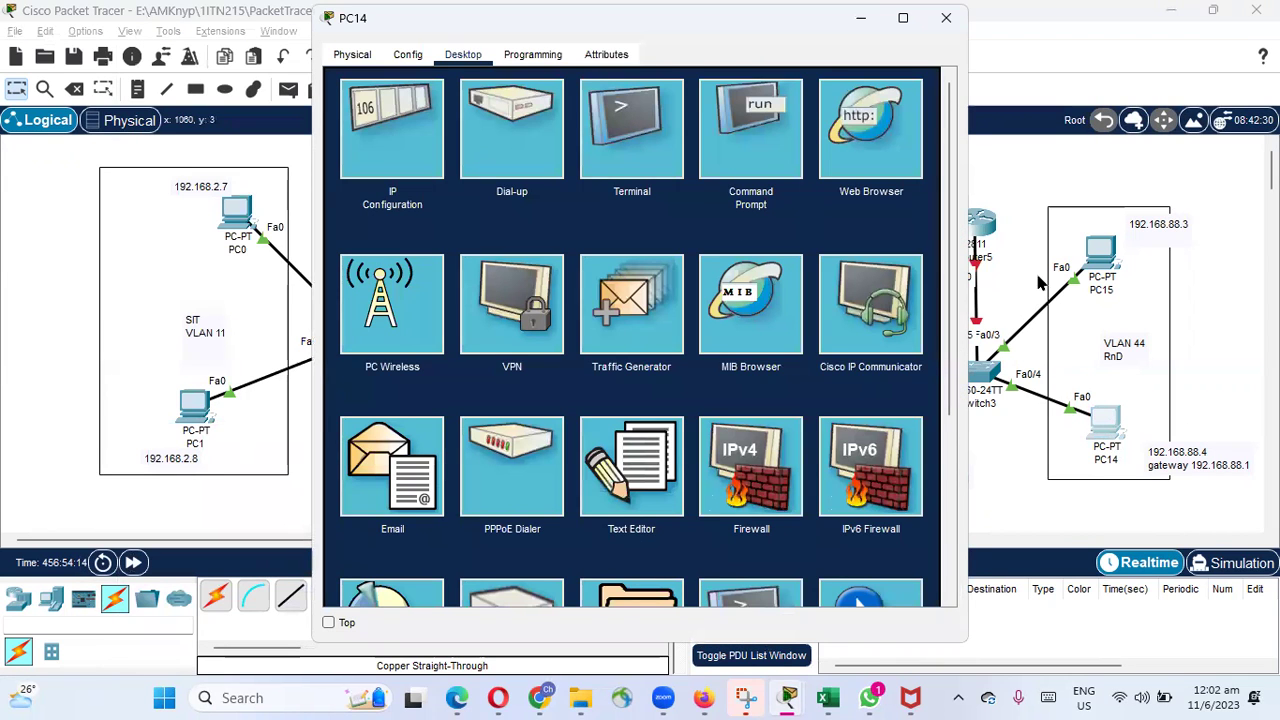
click(752, 158)
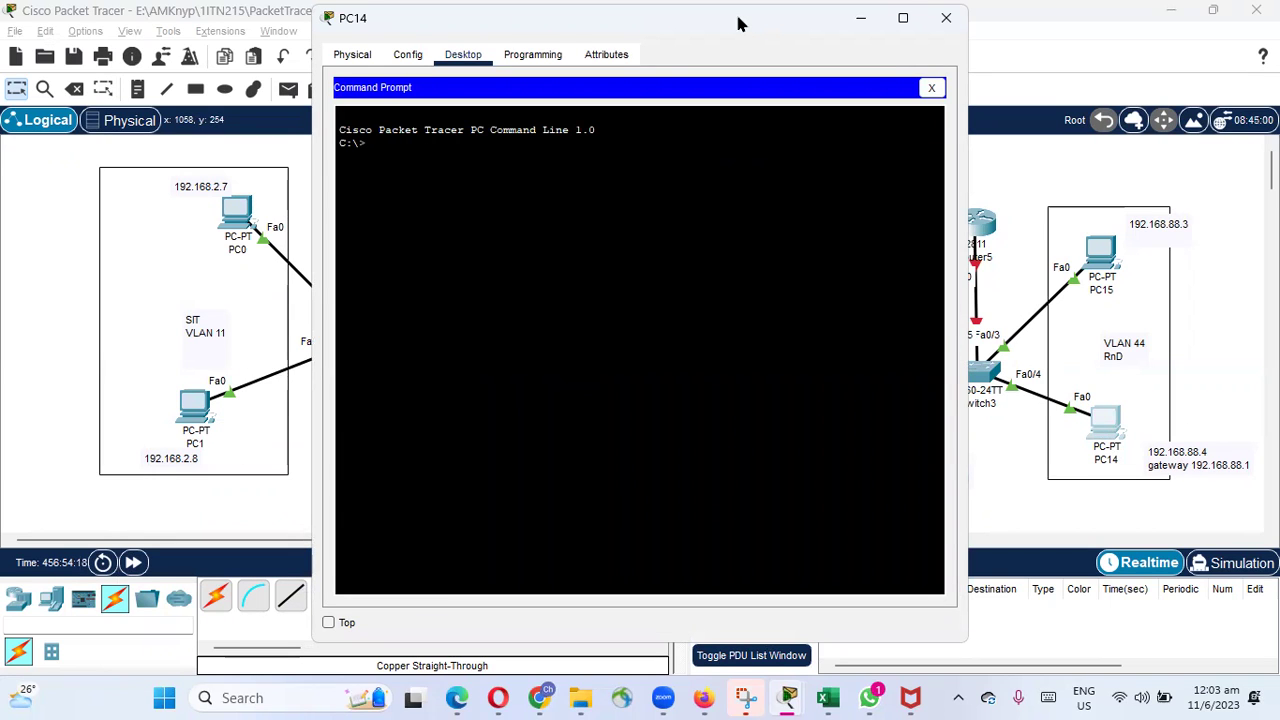
drag(738, 22, 516, 32)
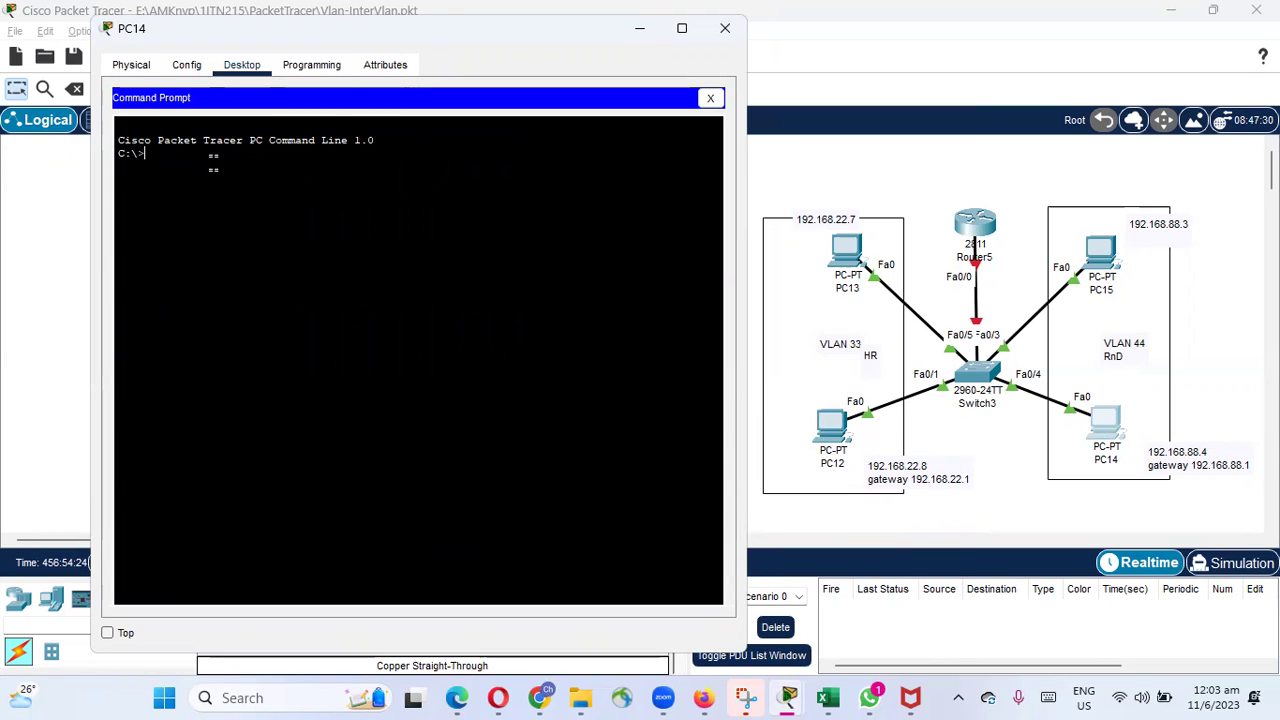
text(ping 192.168.88.3)
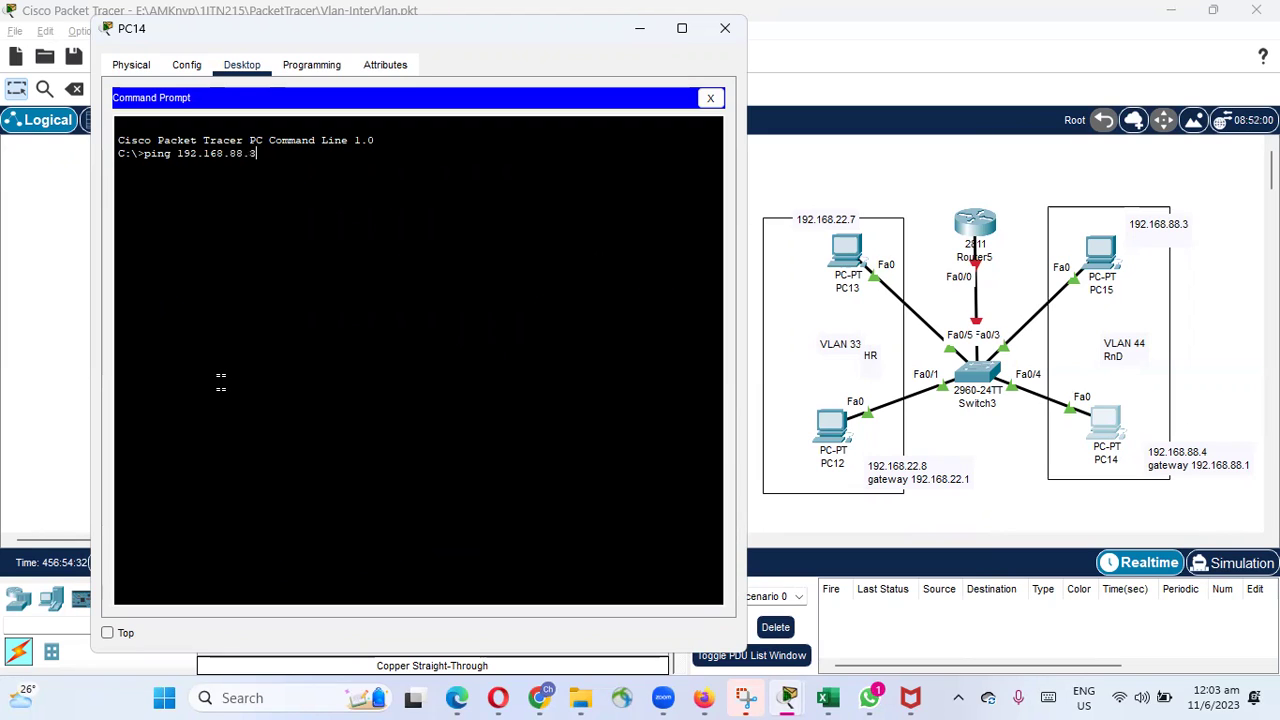
key(Return)
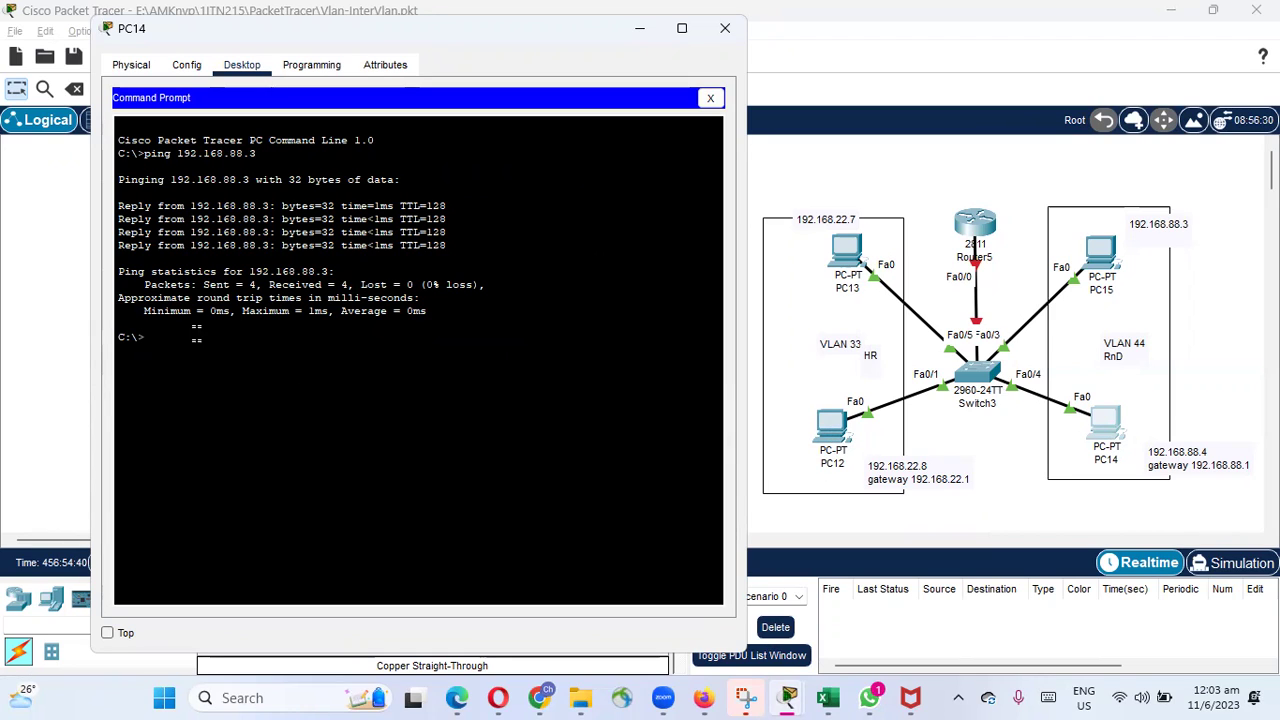
Ping PC12 at 192.168.22.8 from PC14, and bring up PC13's command prompt
text(ping 192.168.22.8)
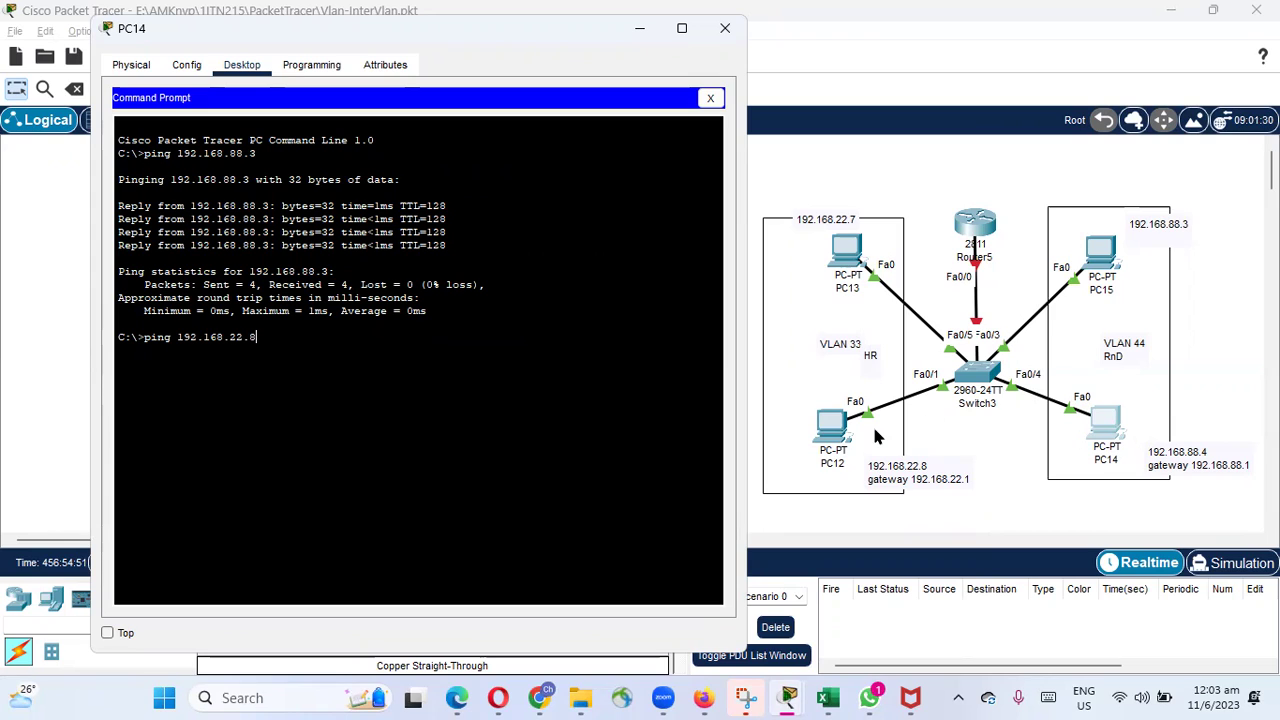
key(Return)
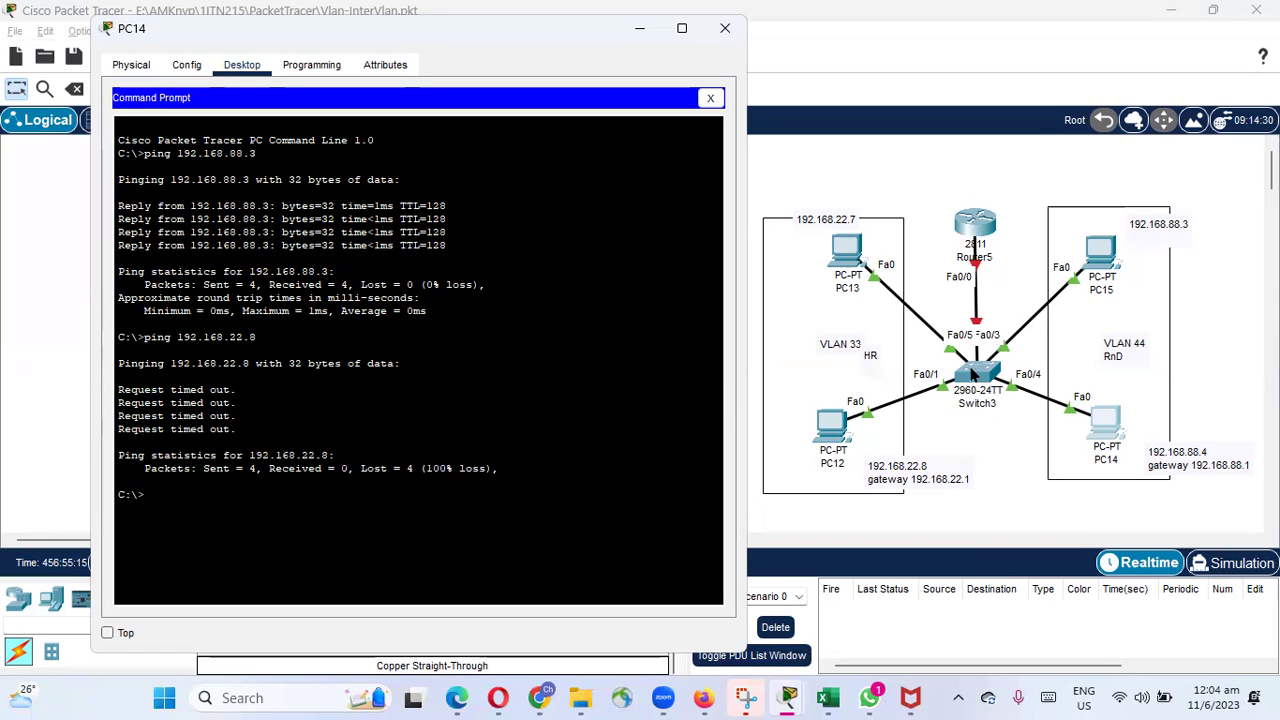
click(846, 255)
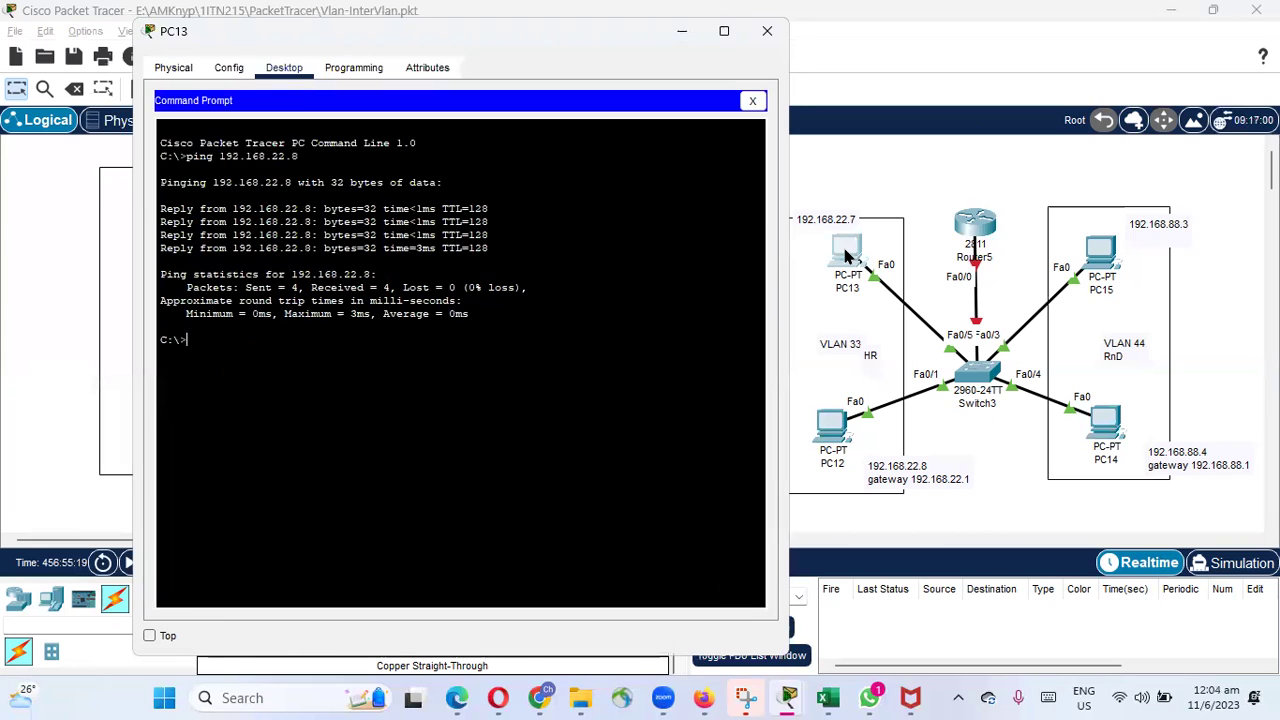
click(846, 255)
Open Router5's command line beside the topology and decline the initial configuration dialog with n
click(977, 238)
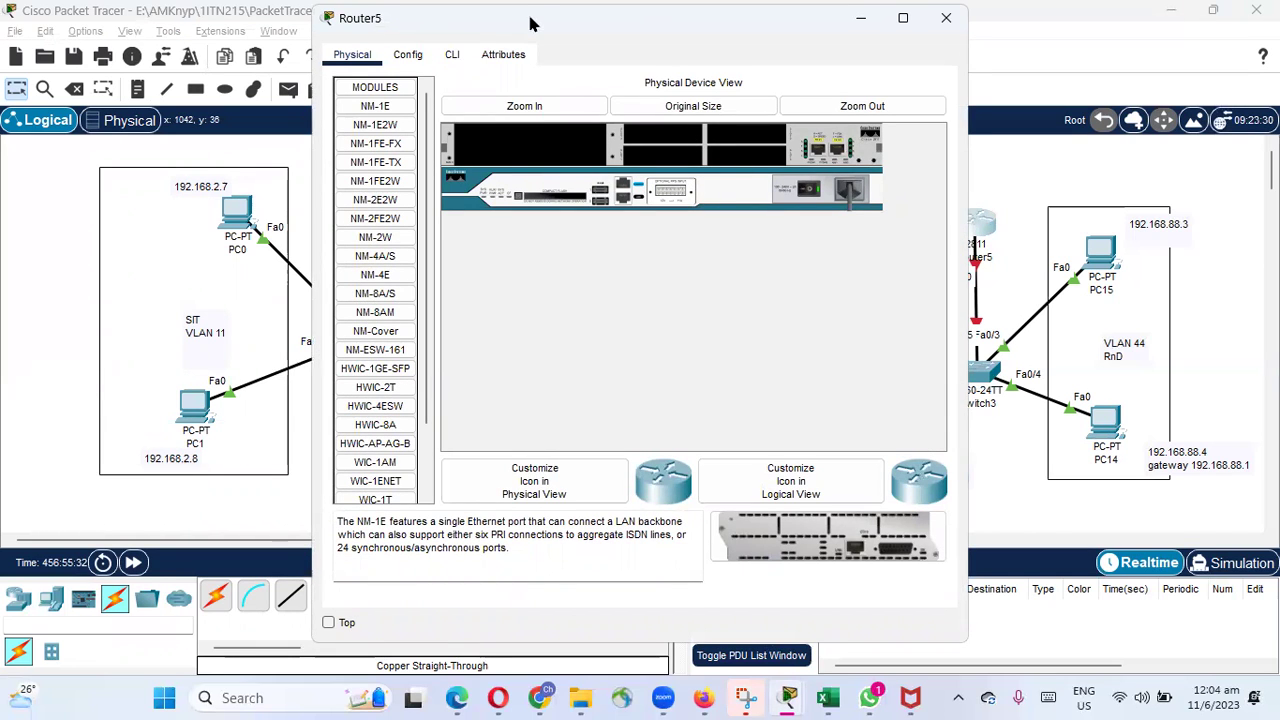
drag(530, 22, 350, 45)
click(273, 77)
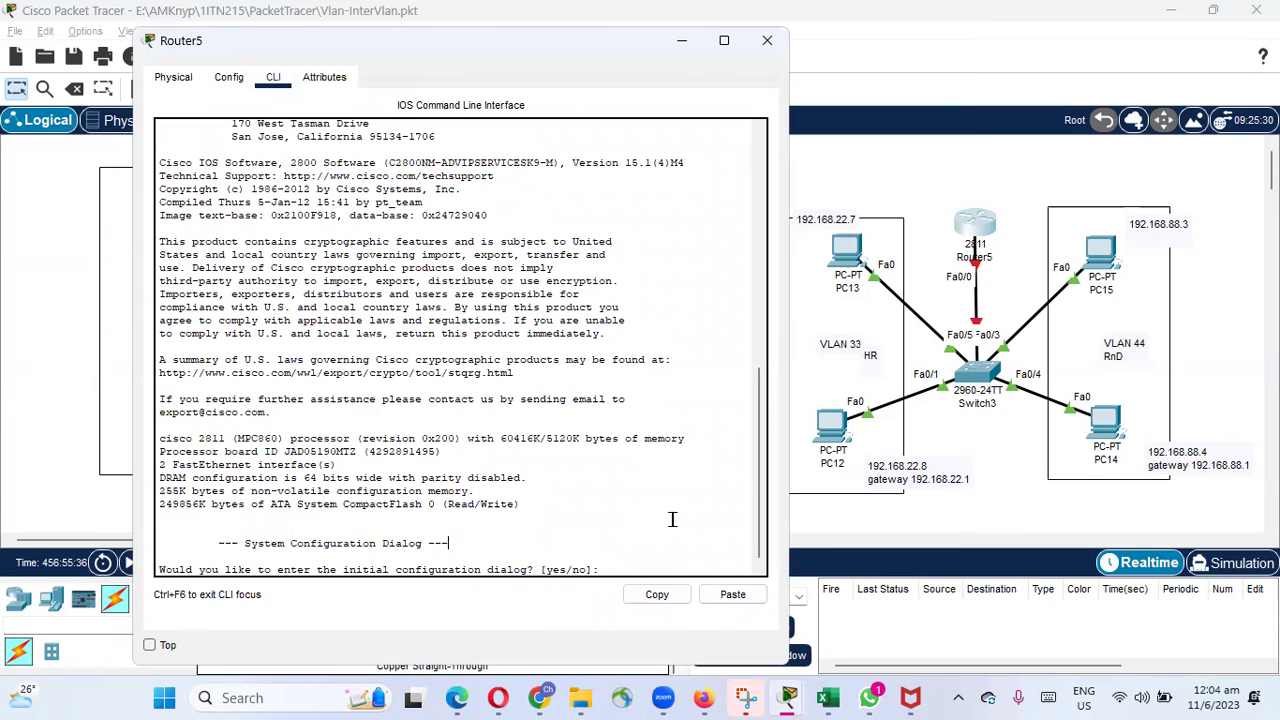
key(Return)
key(Return)
key(Return)
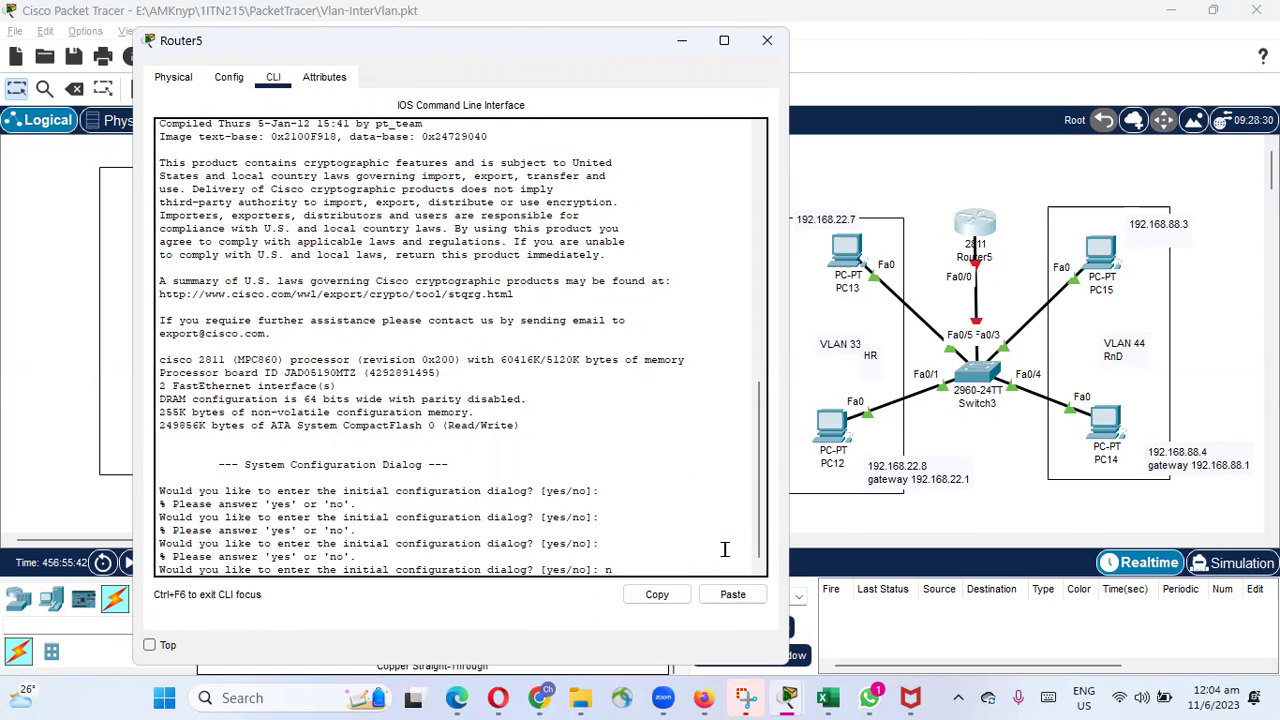
key(Return)
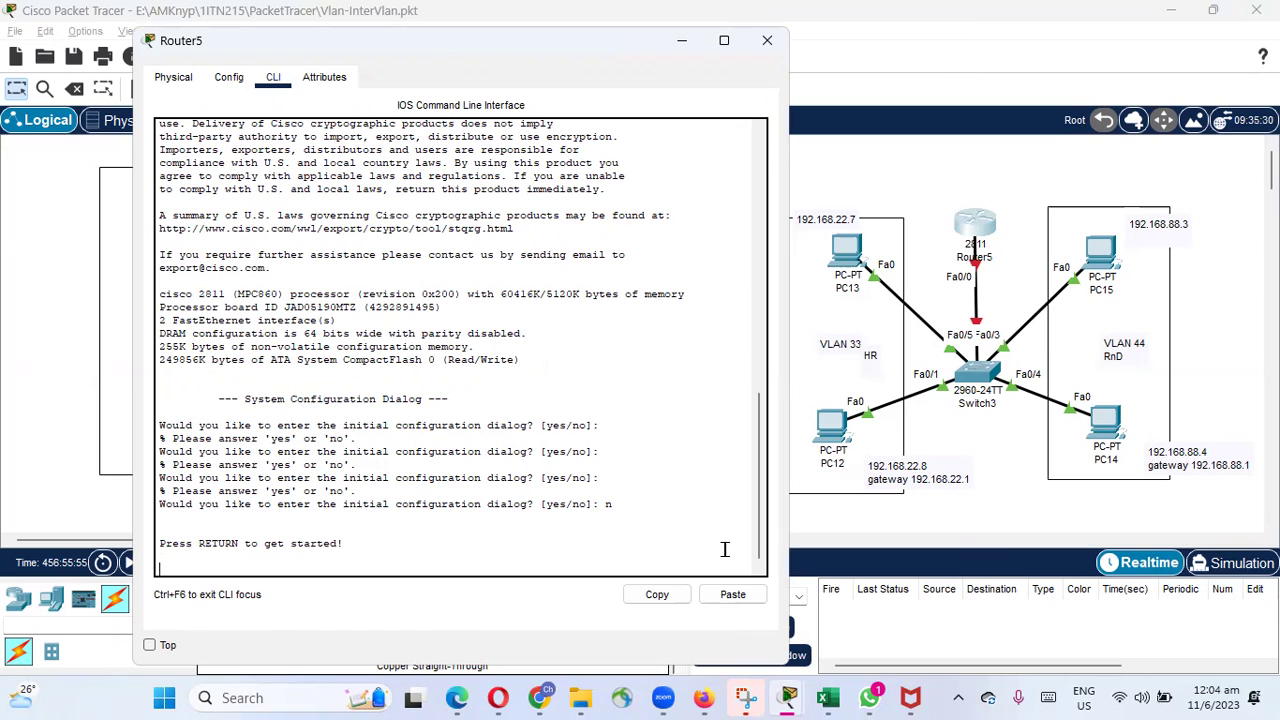
Start the Router5 console session and enter privileged EXEC and global configuration mode with en and conf t
key(Return)
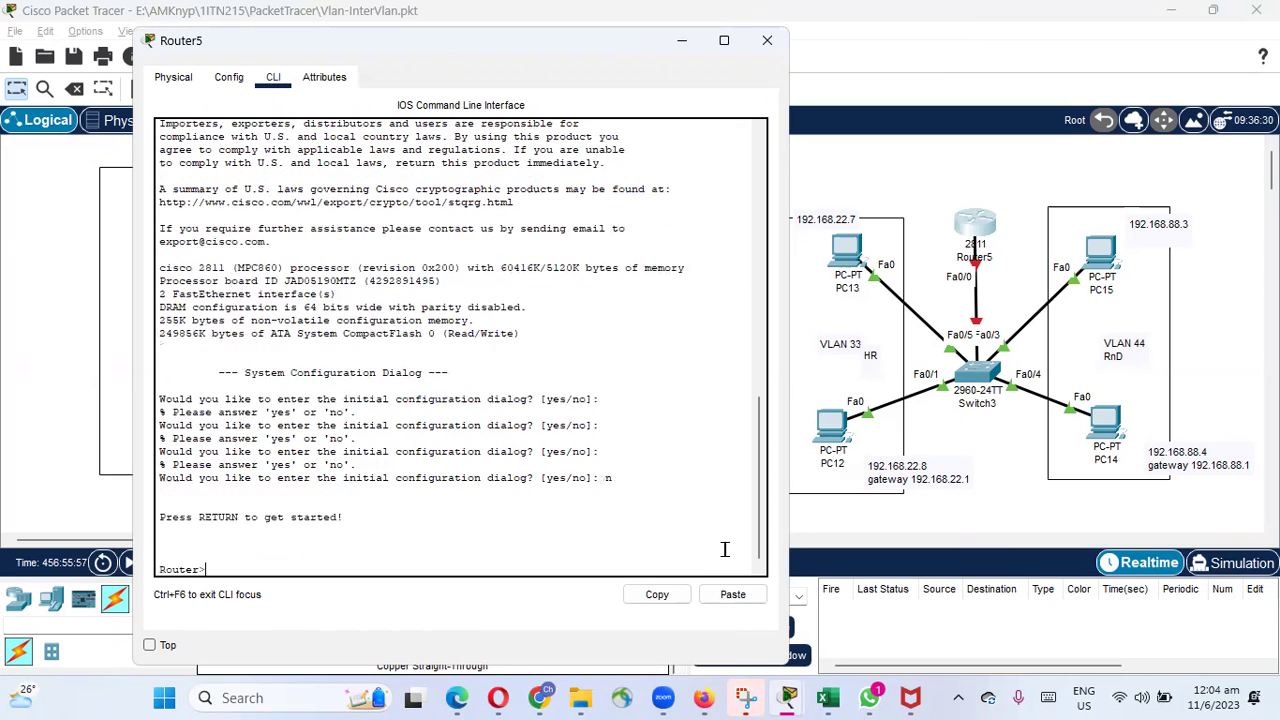
text(en)
key(Return)
text(conf t)
key(Return)
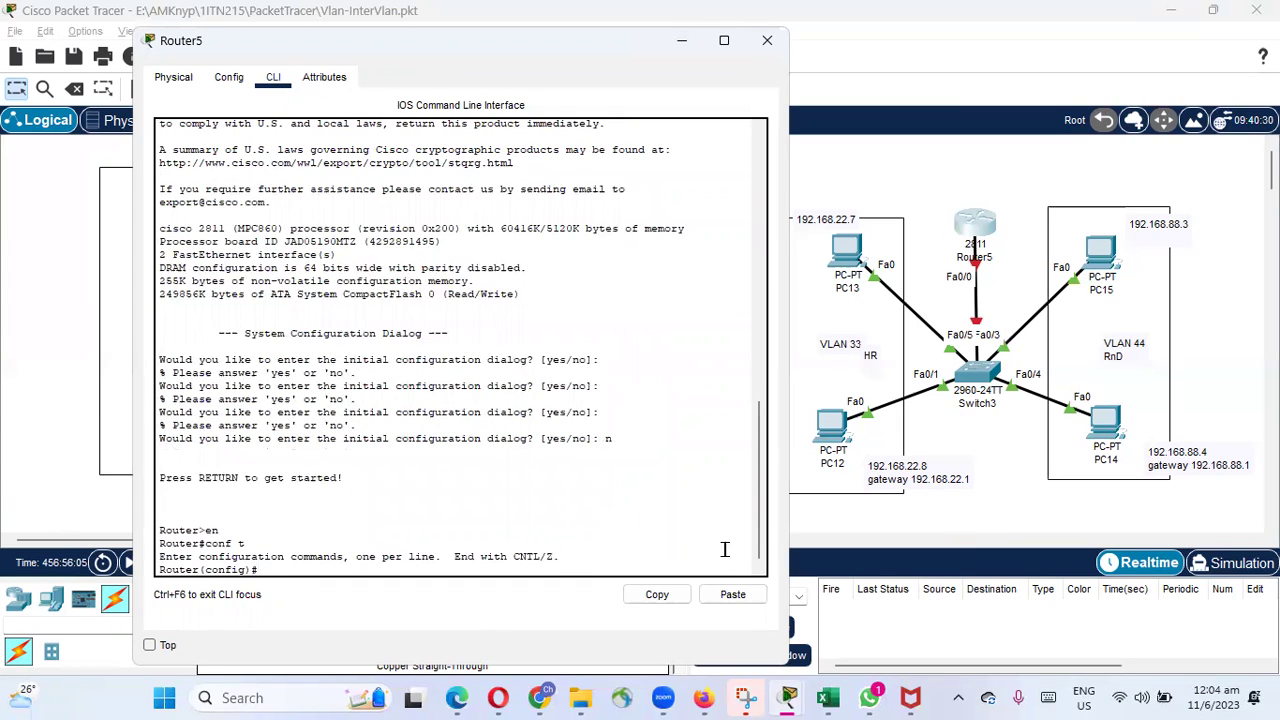
Enter interface fa0/0 on Router5 and enable it with no shutdown
text(int f)
text(a0/0)
key(Return)
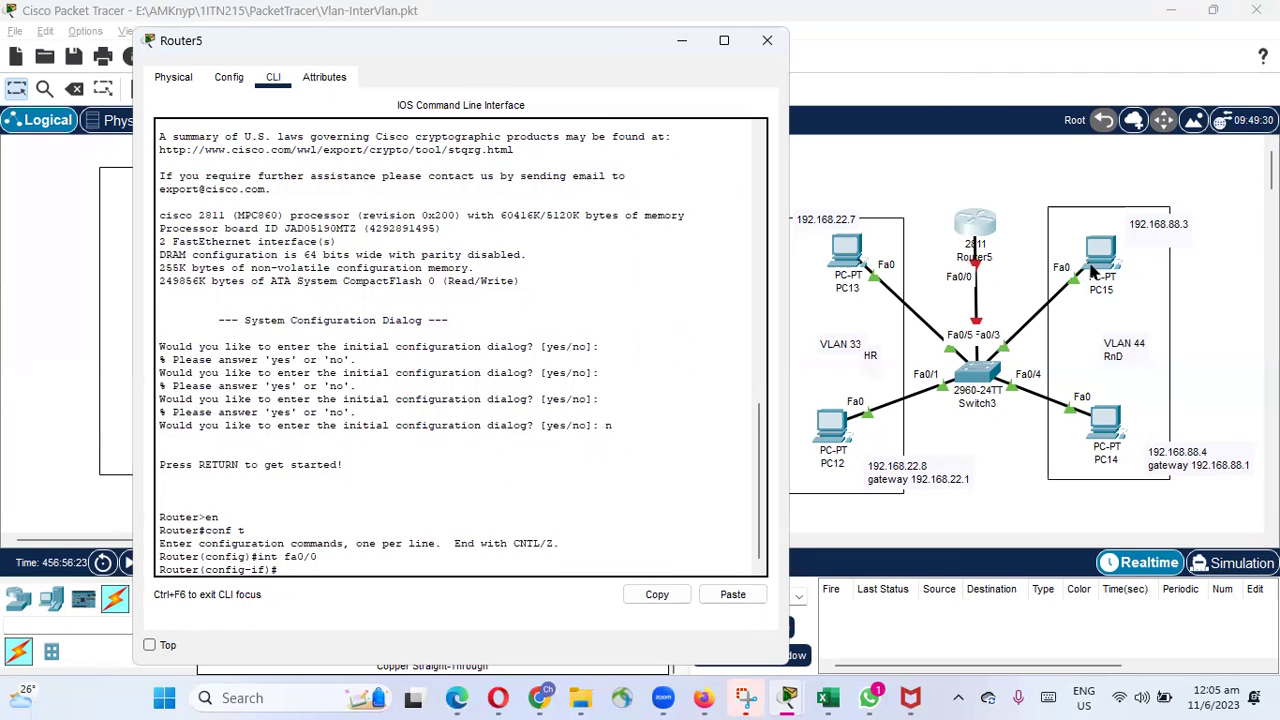
text(no shutdown)
key(Return)
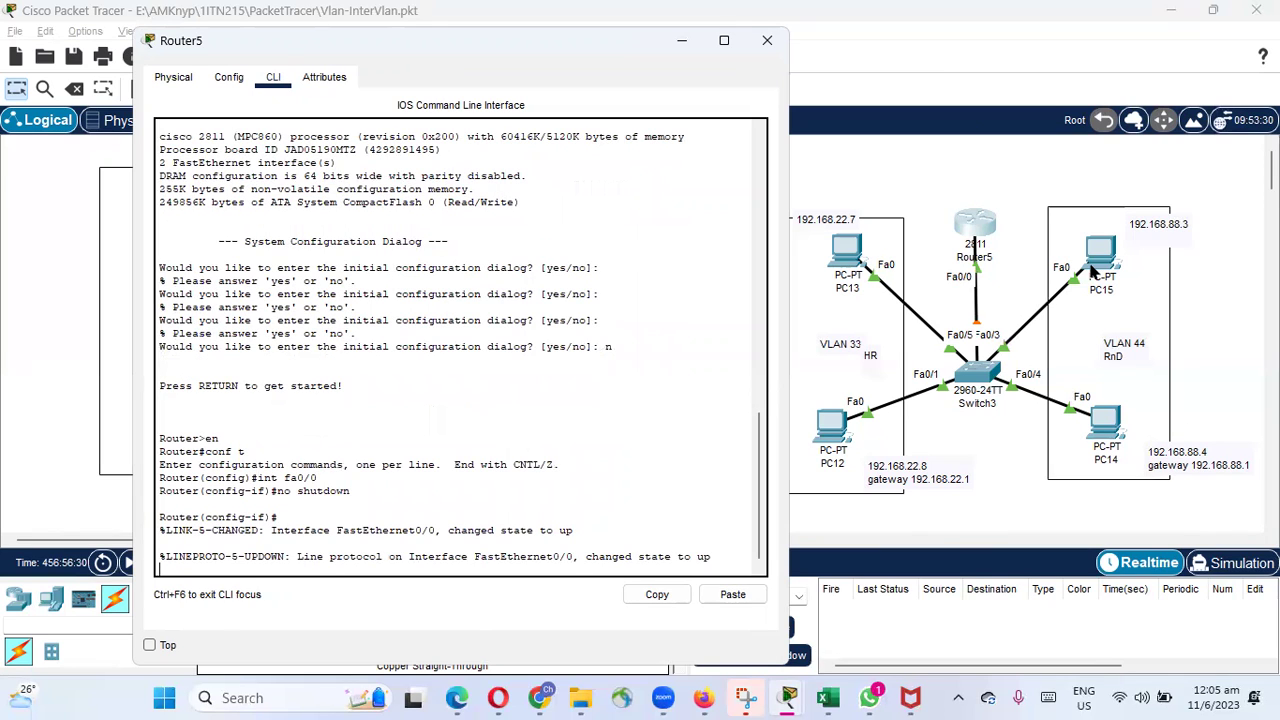
key(Return)
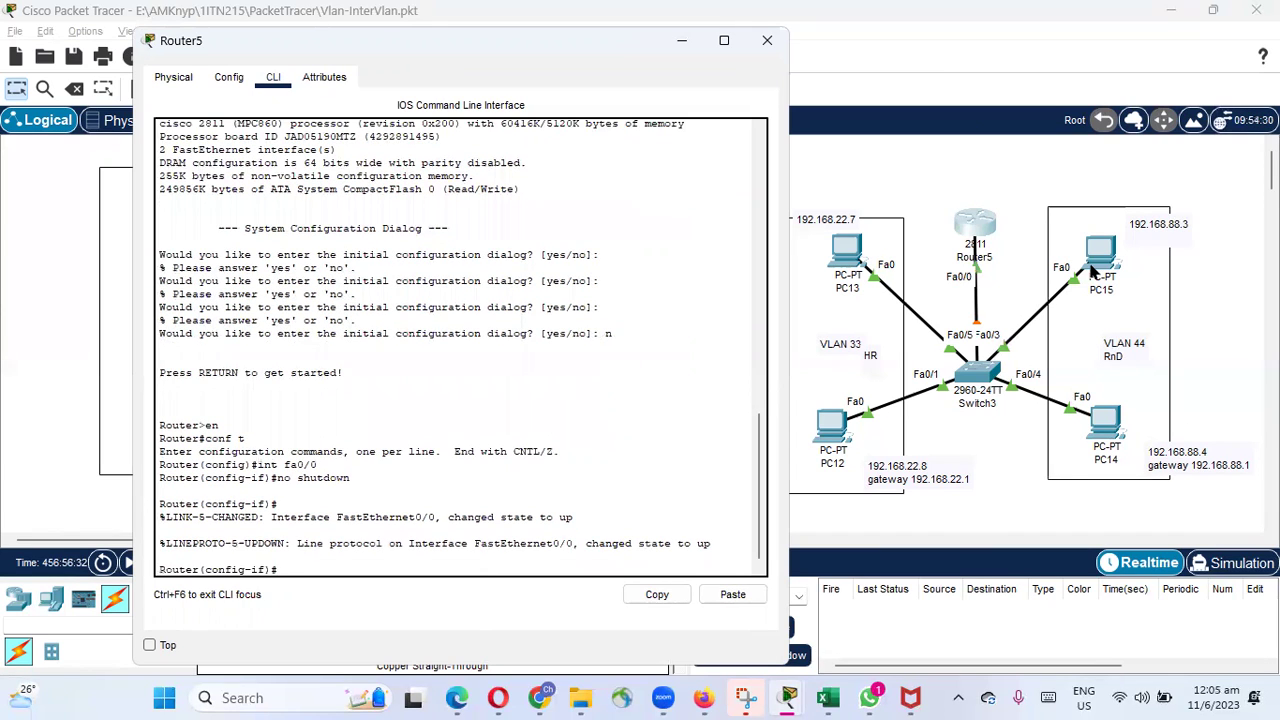
Create subinterface fa0/0.33 on Router5 and set its encapsulation to dot1q 33
text(int fa0/)
text(33)
key(Return)
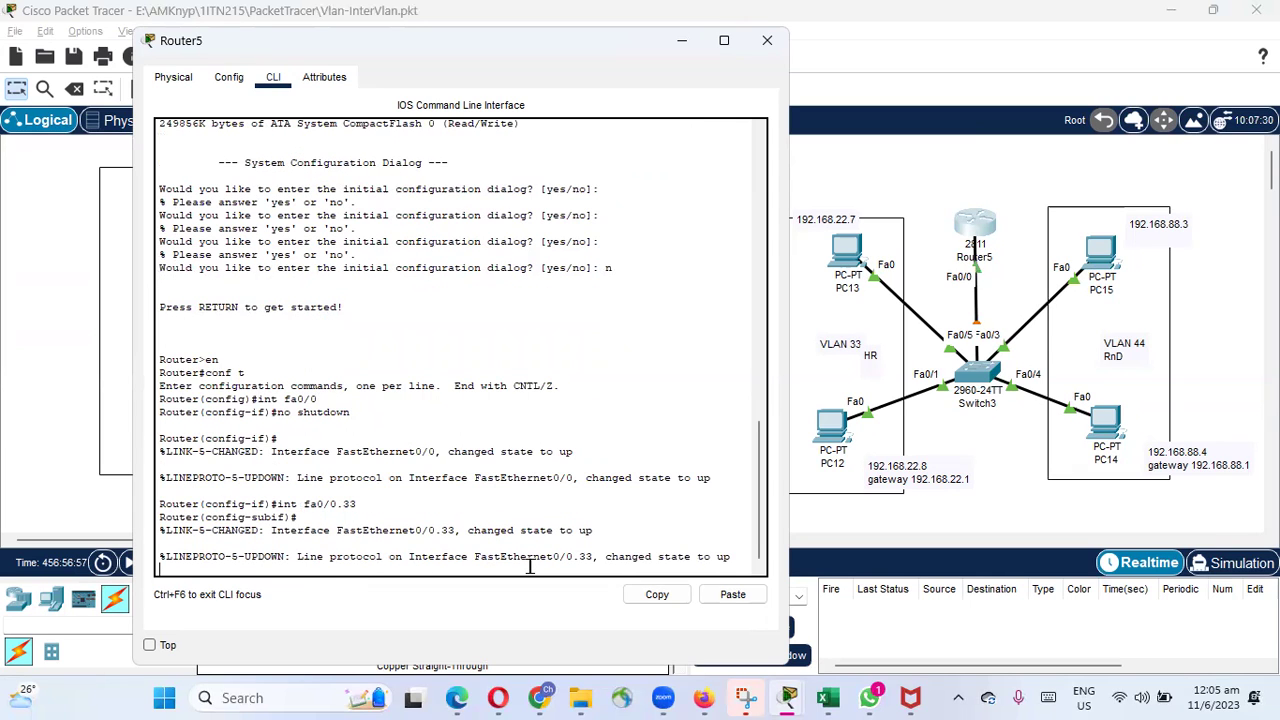
key(Return)
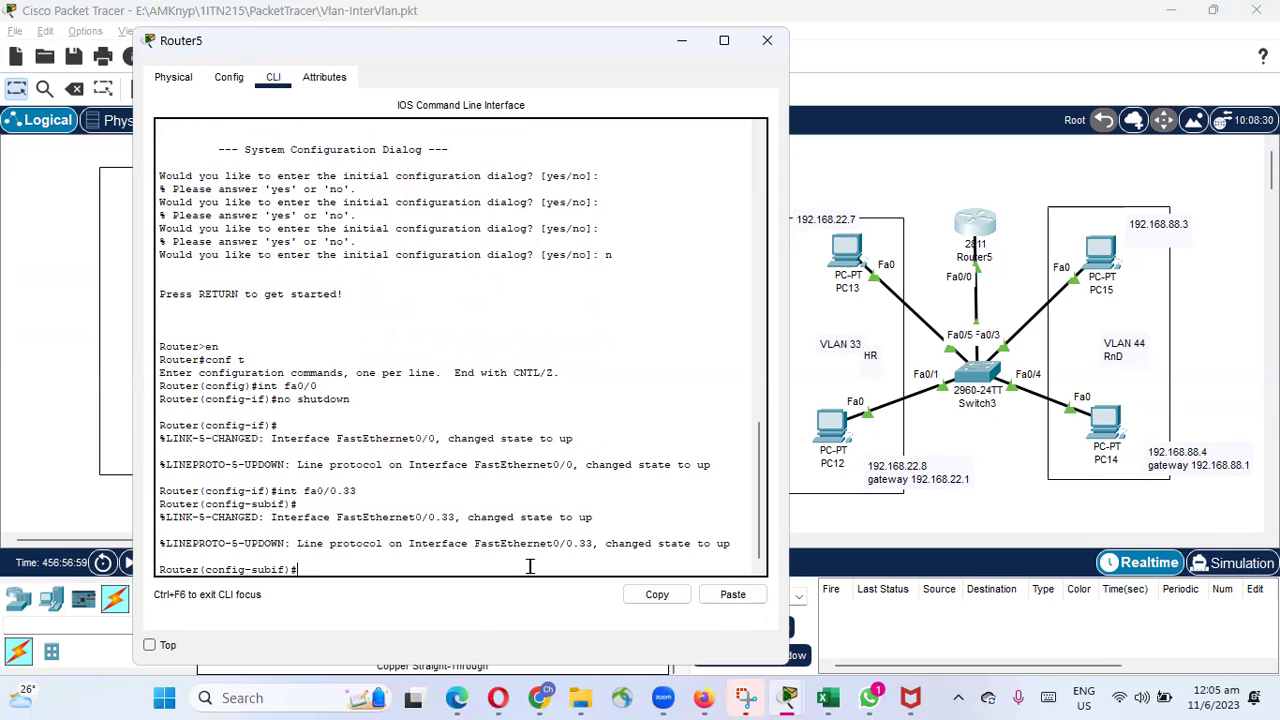
text(encapsulation dot1q)
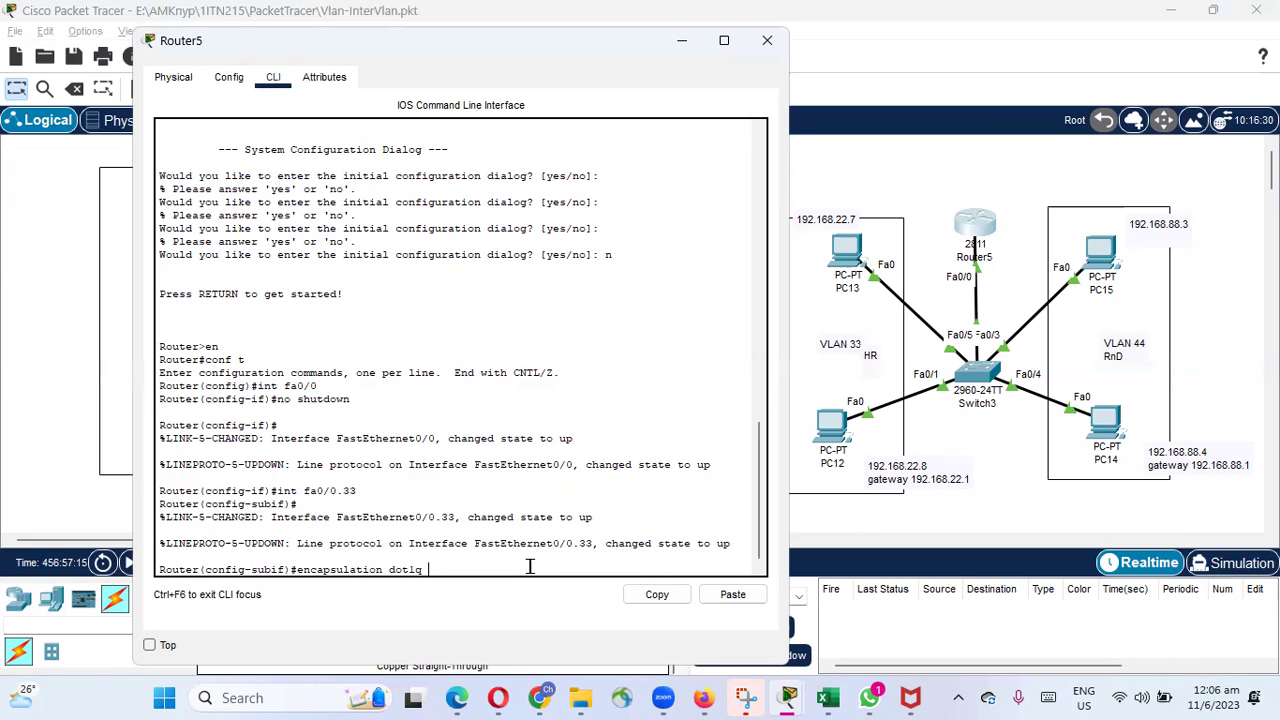
text( 33)
key(Return)
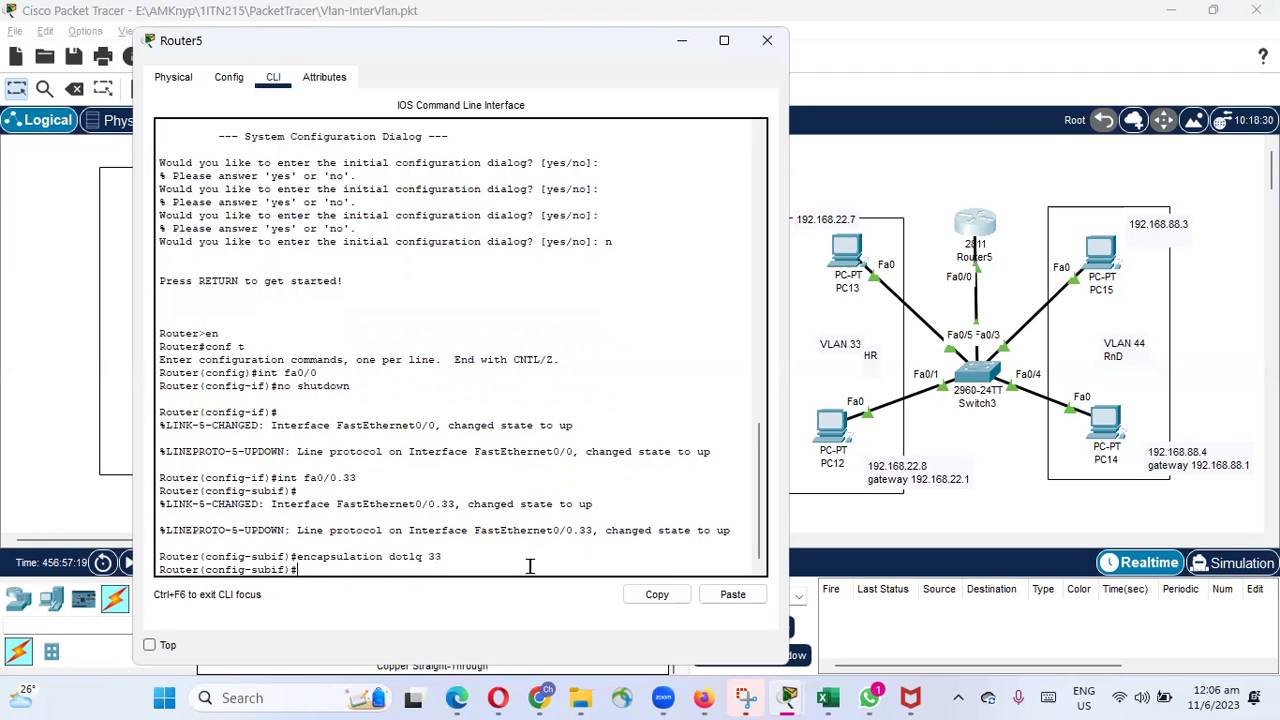
Assign subinterface fa0/0.33 the VLAN 33 gateway address 192.168.22.1 with mask 255.255.255.0
text(i)
text([ a)
key(BackSpace)
key(BackSpace)
key(BackSpace)
text(p add 192.168)
text(22.1 255.255.255.0)
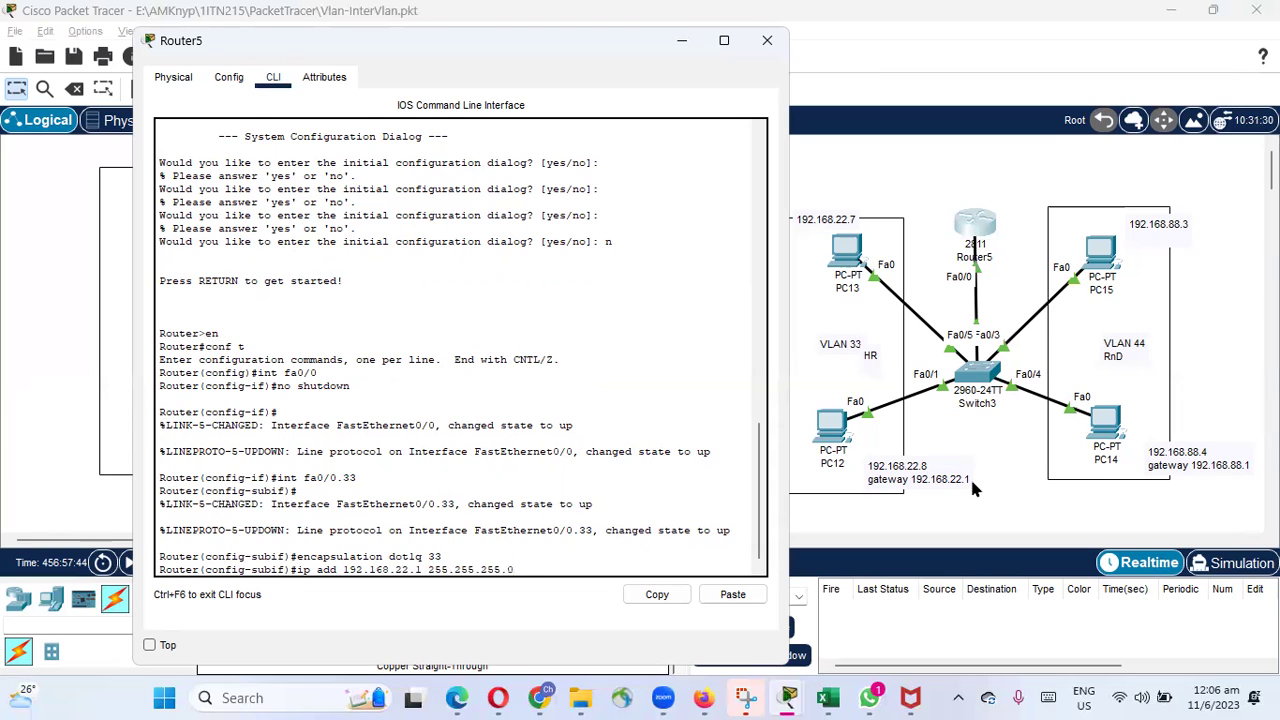
key(Return)
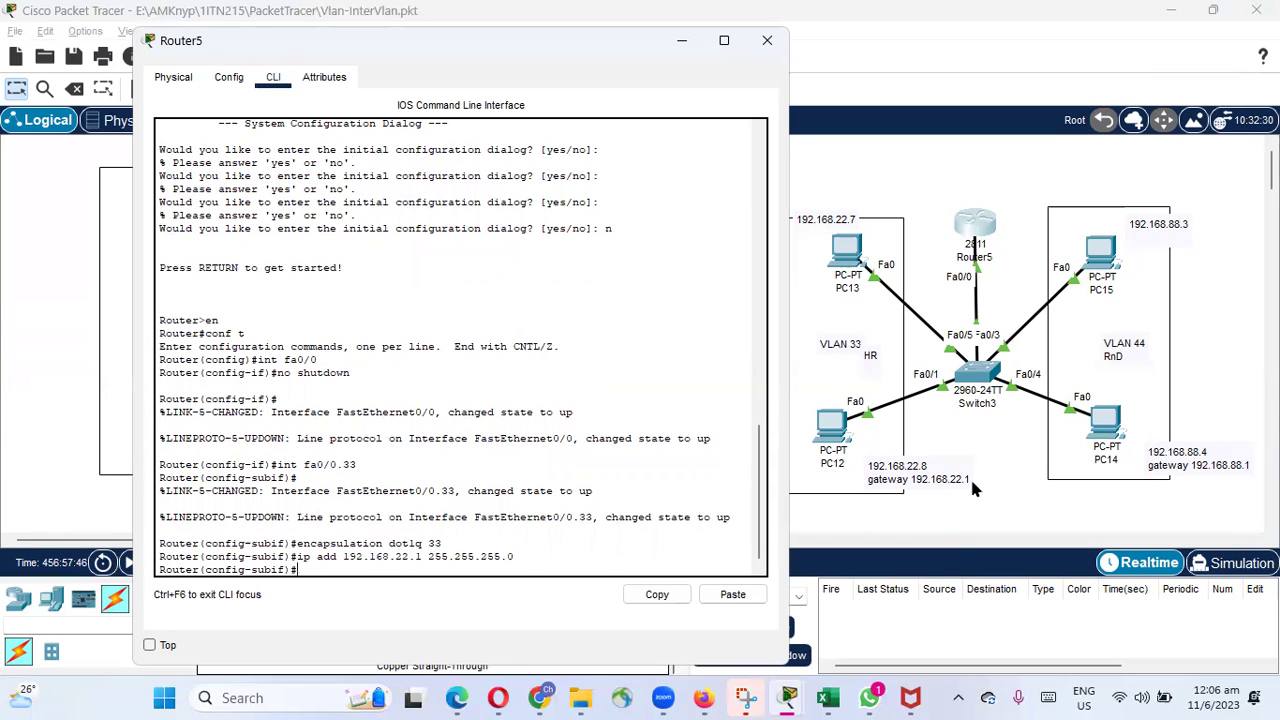
Create subinterface fa0/0.44 on Router5 for VLAN 44 by reusing the earlier interface command
key(Up)
key(Up)
key(Up)
key(BackSpace)
key(BackSpace)
text(44)
key(Return)
key(Return)
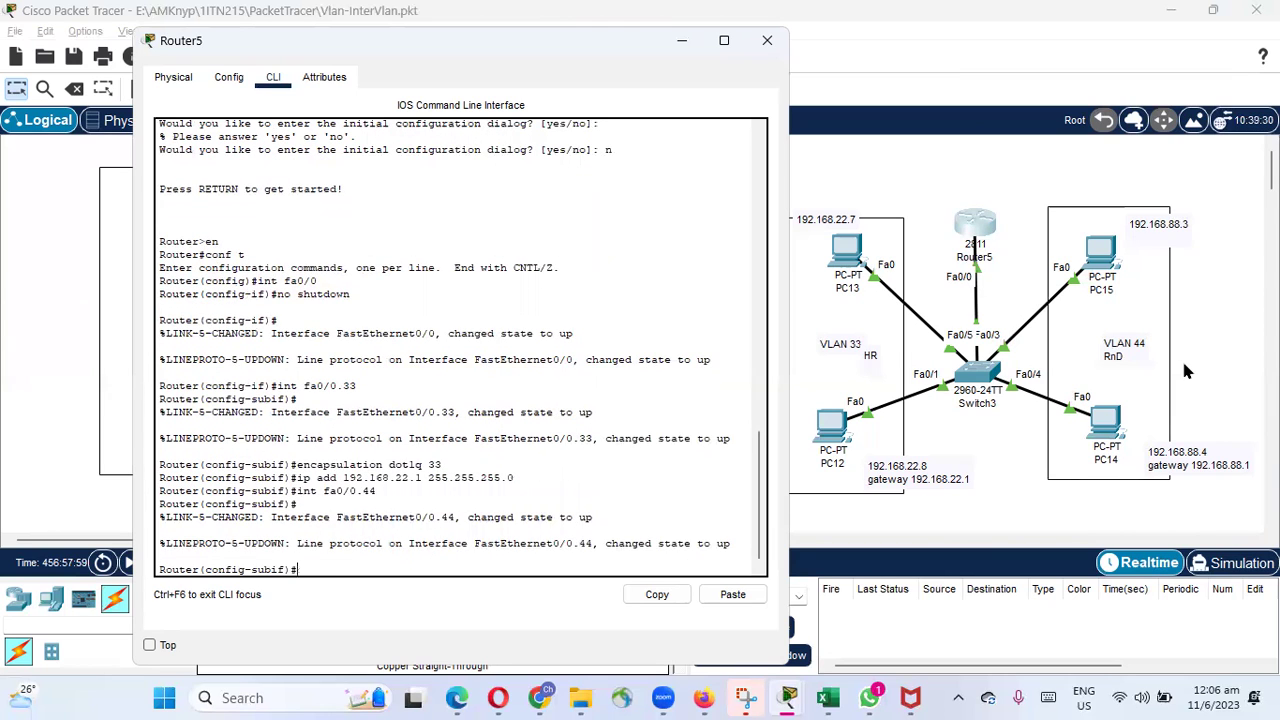
Set the encapsulation of subinterface fa0/0.44 to dot1q 44
key(Up)
key(Up)
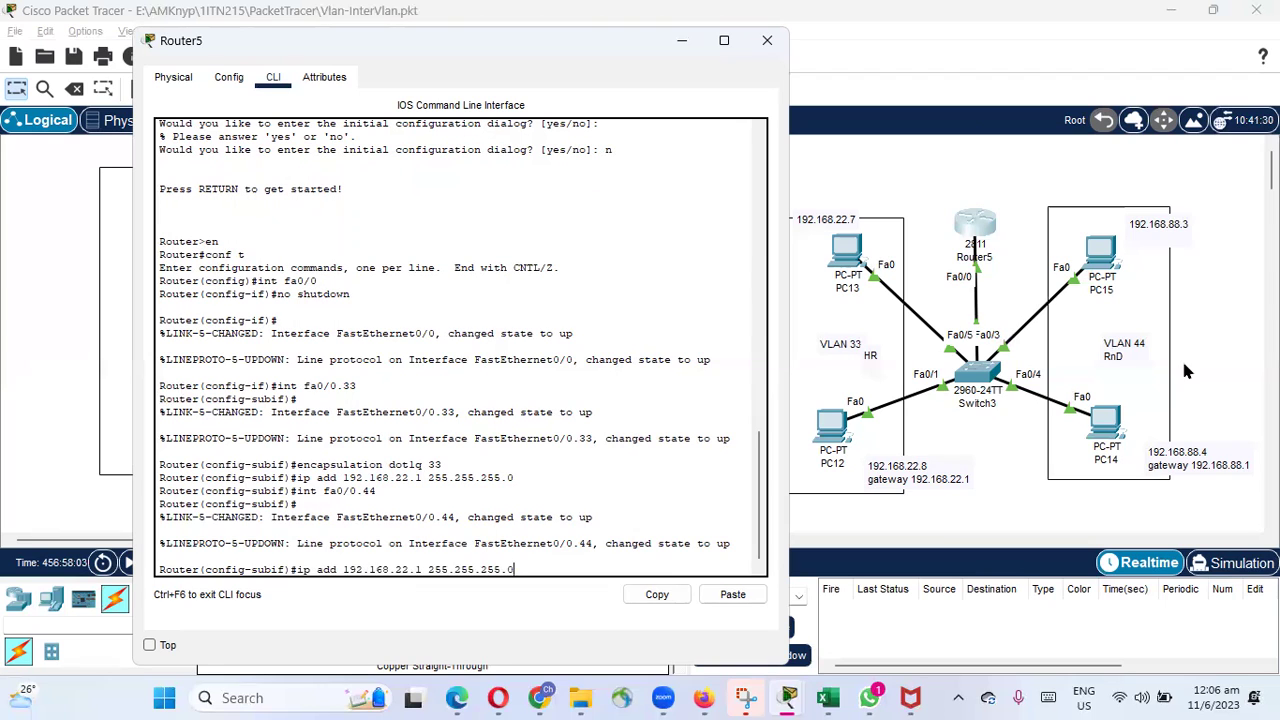
key(Up)
key(BackSpace)
key(BackSpace)
text(44)
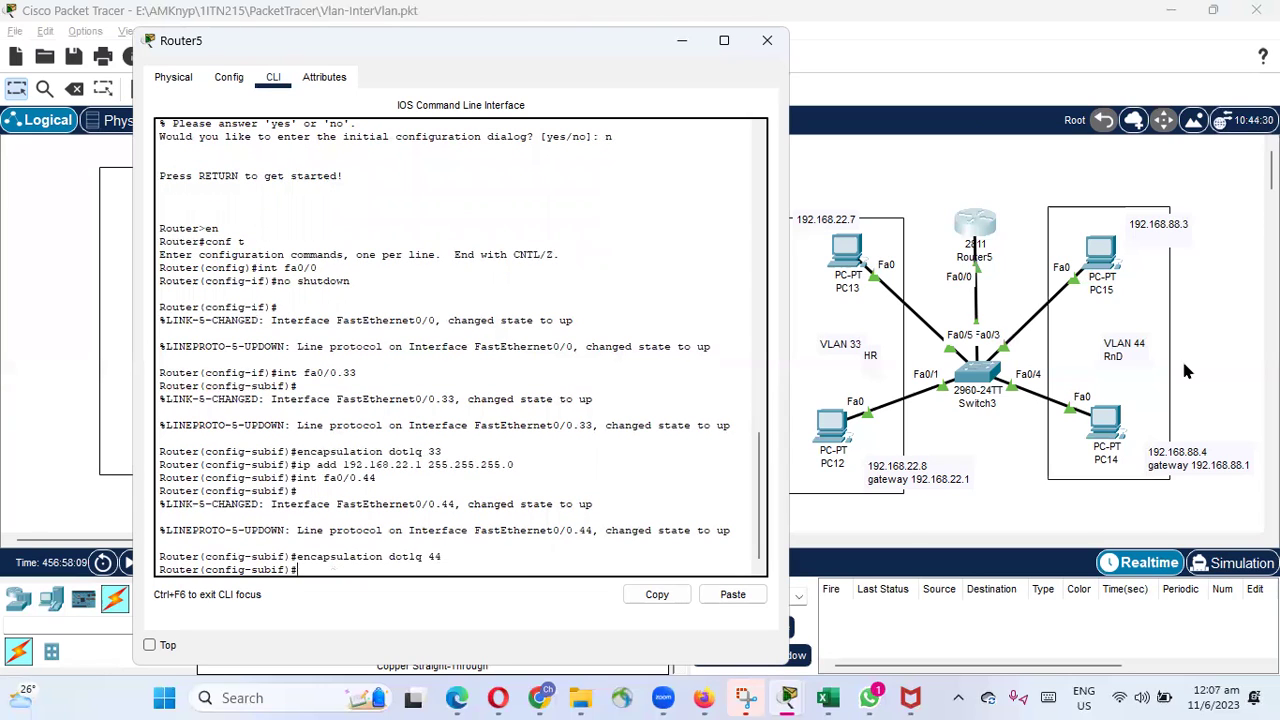
Assign subinterface fa0/0.44 the VLAN 44 gateway address 192.168.88.1 with mask 255.255.255.0
key(Up)
key(Up)
key(Up)
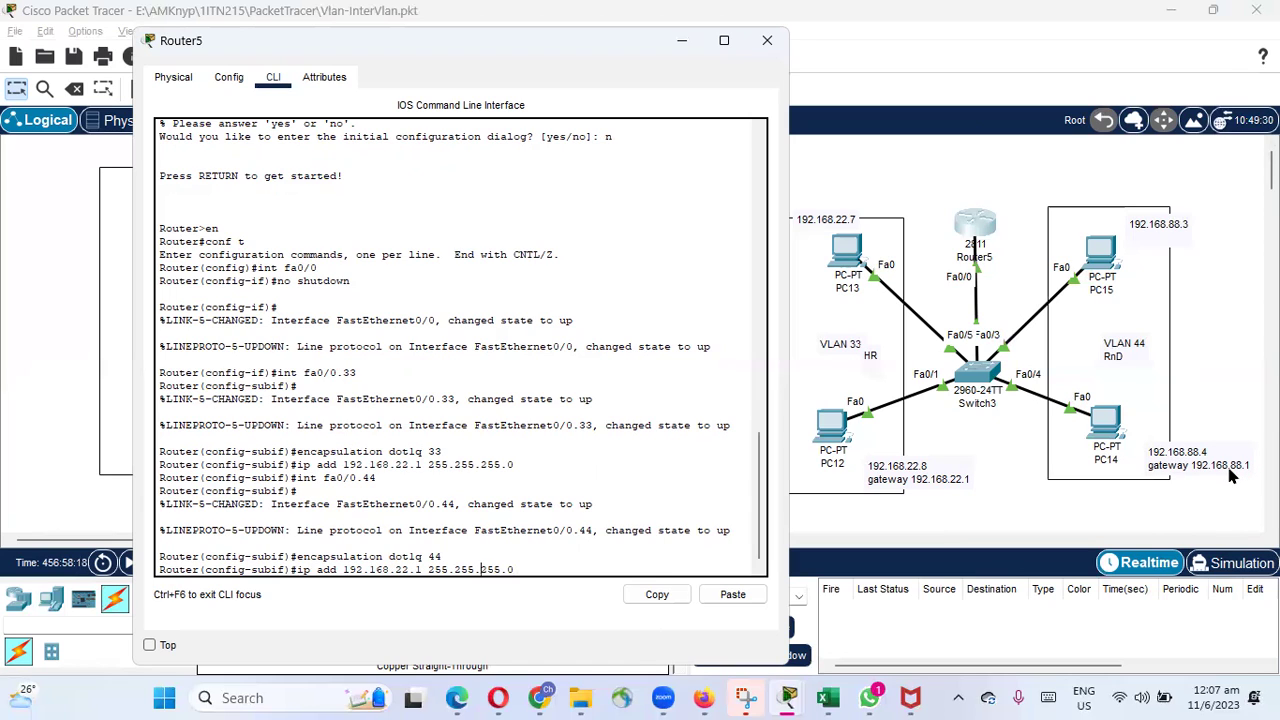
key(BackSpace)
key(BackSpace)
text(88)
key(Return)
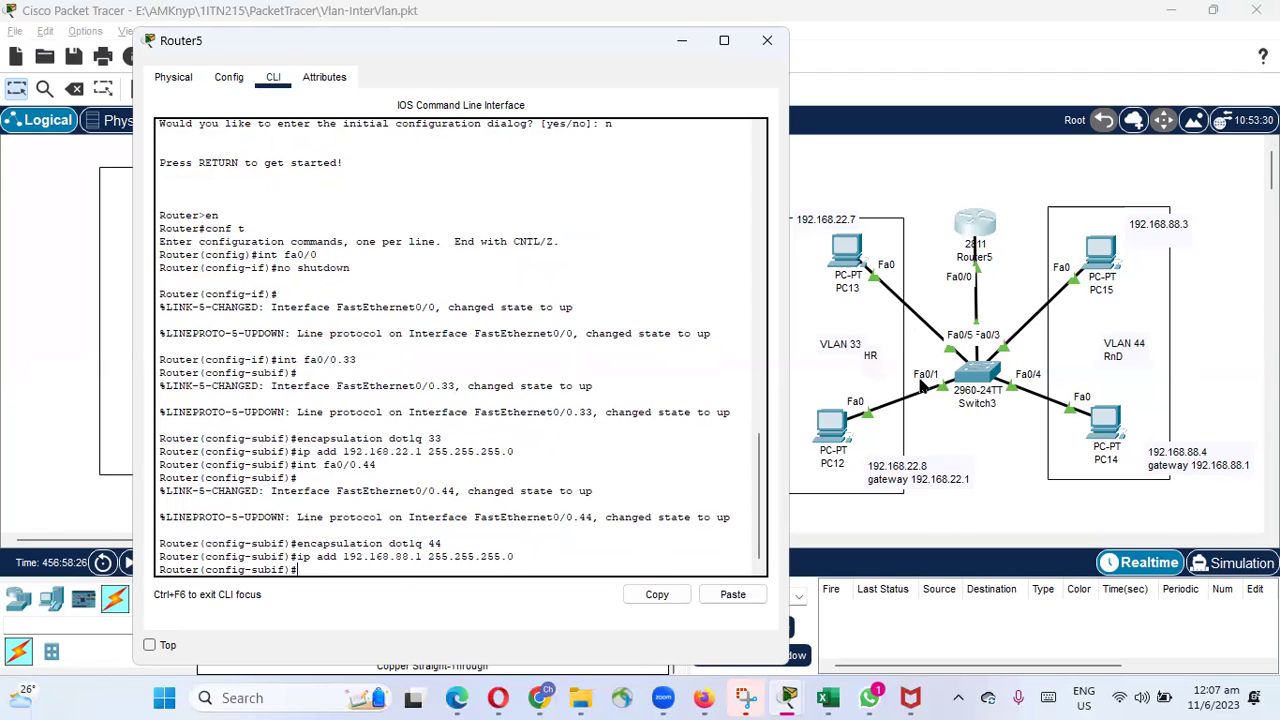
Ping PC15 at 192.168.88.3 from PC13's command prompt to test routing from VLAN 33 to VLAN 44
click(848, 253)
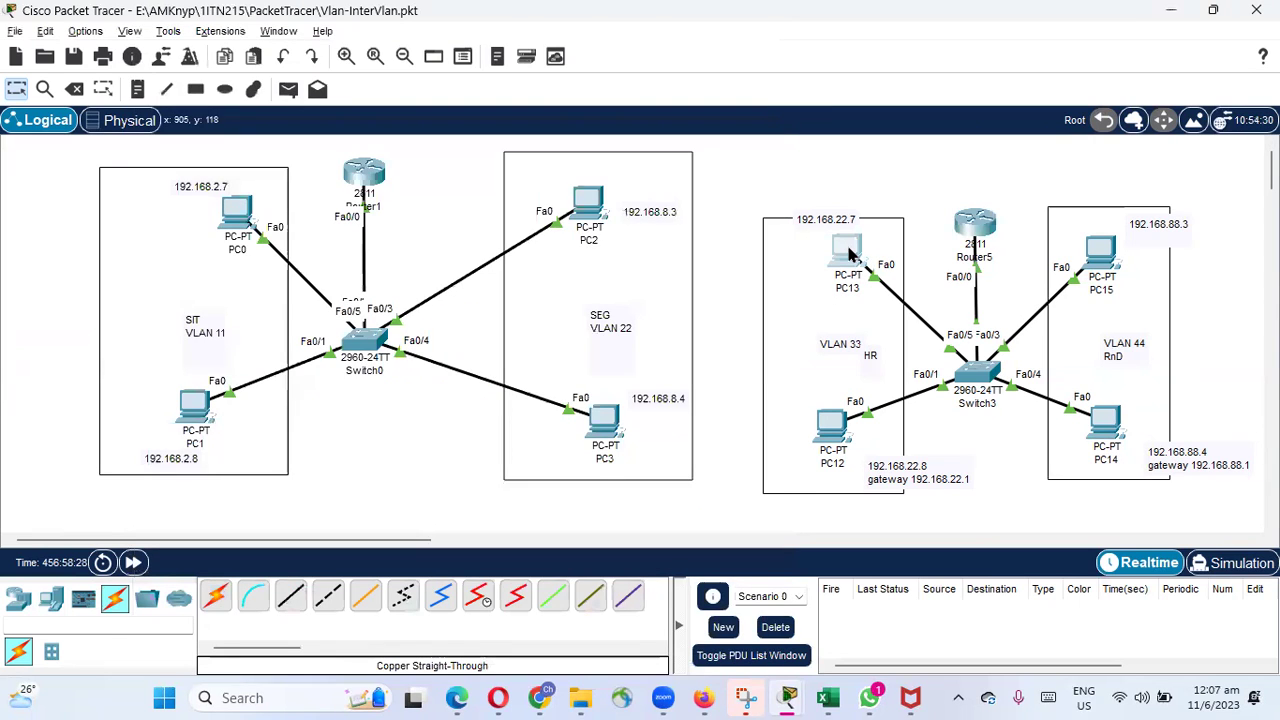
click(848, 253)
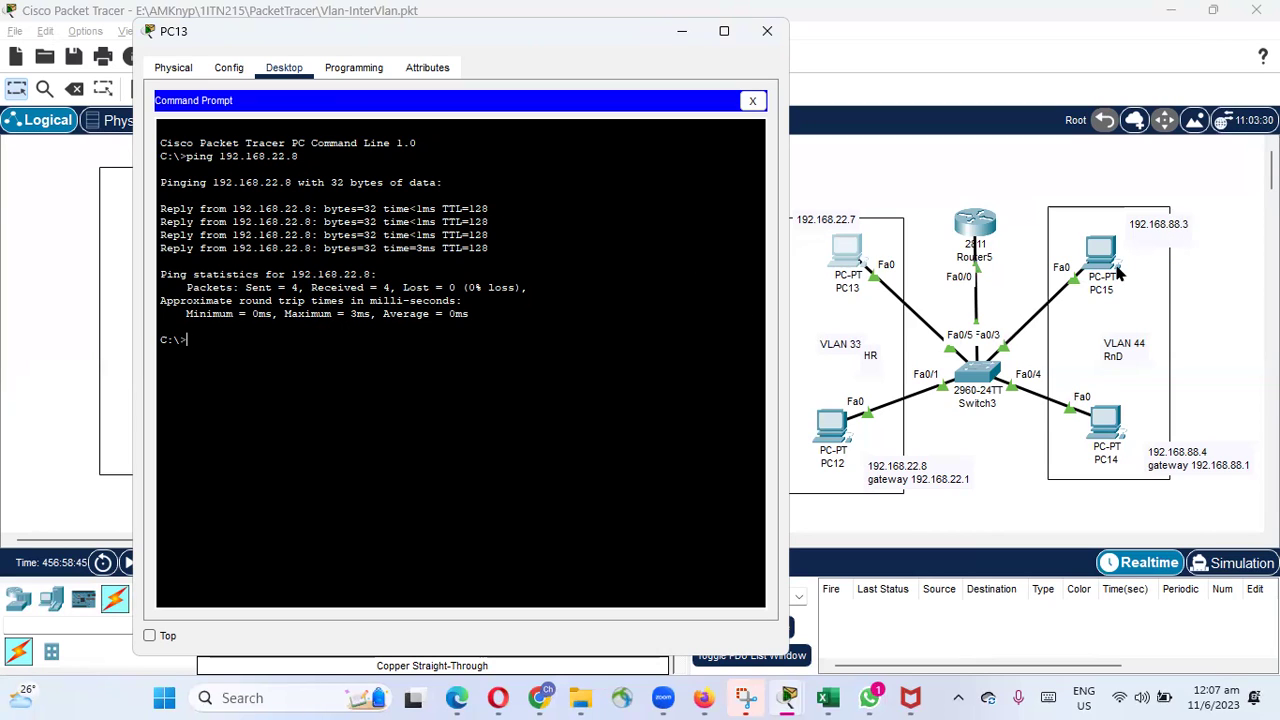
text(ng 192.168.88.3)
key(Return)
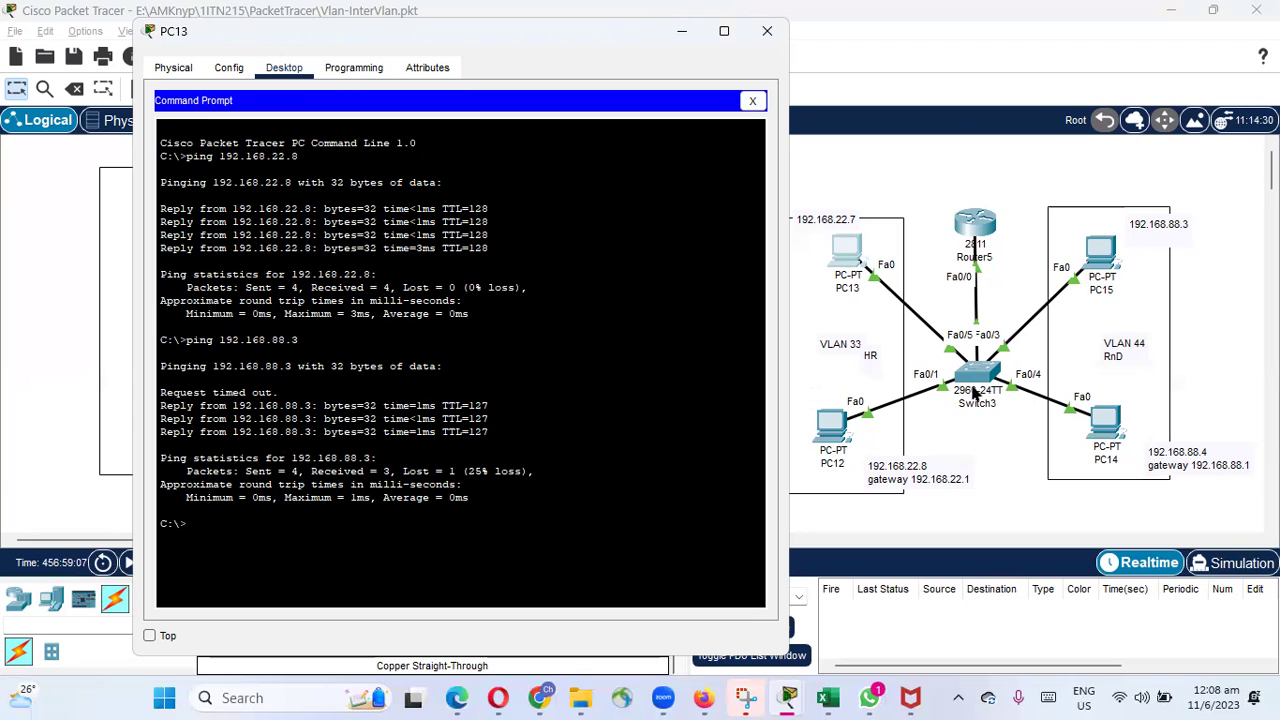
Ping PC12 at 192.168.22.8 twice from PC14's command prompt to test routing from VLAN 44 to VLAN 33
click(1100, 424)
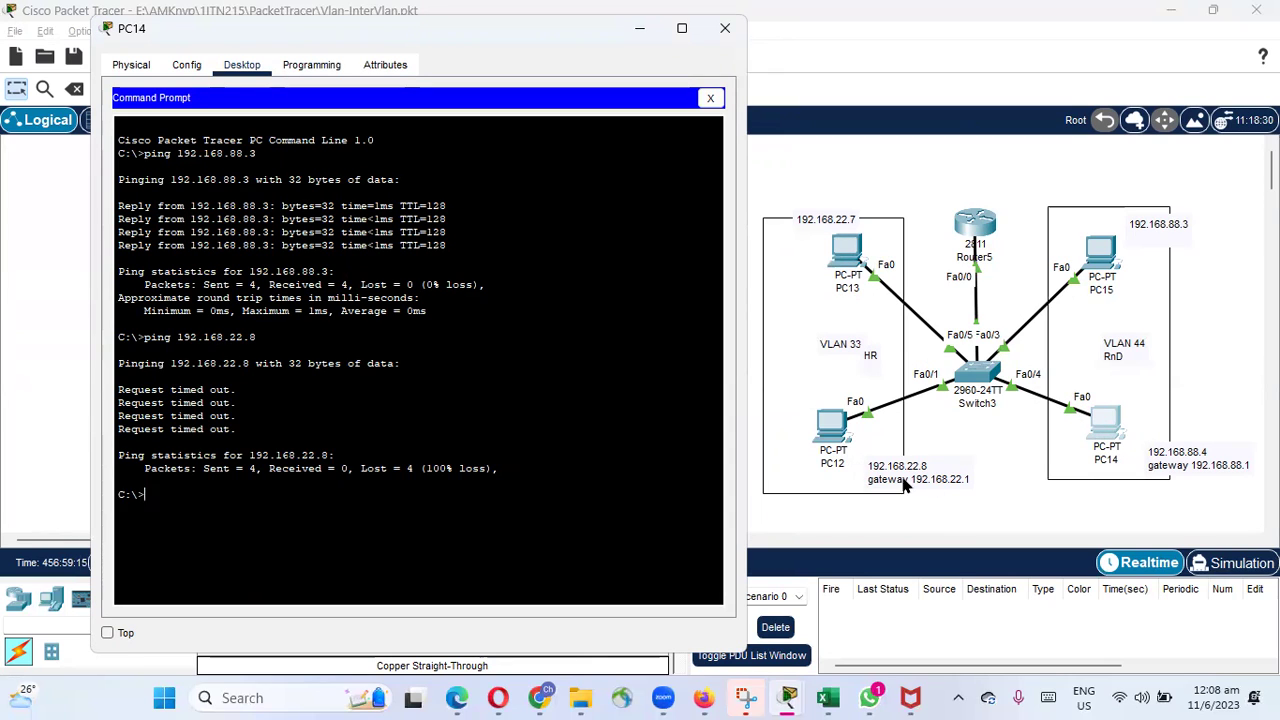
key(Up)
key(Return)
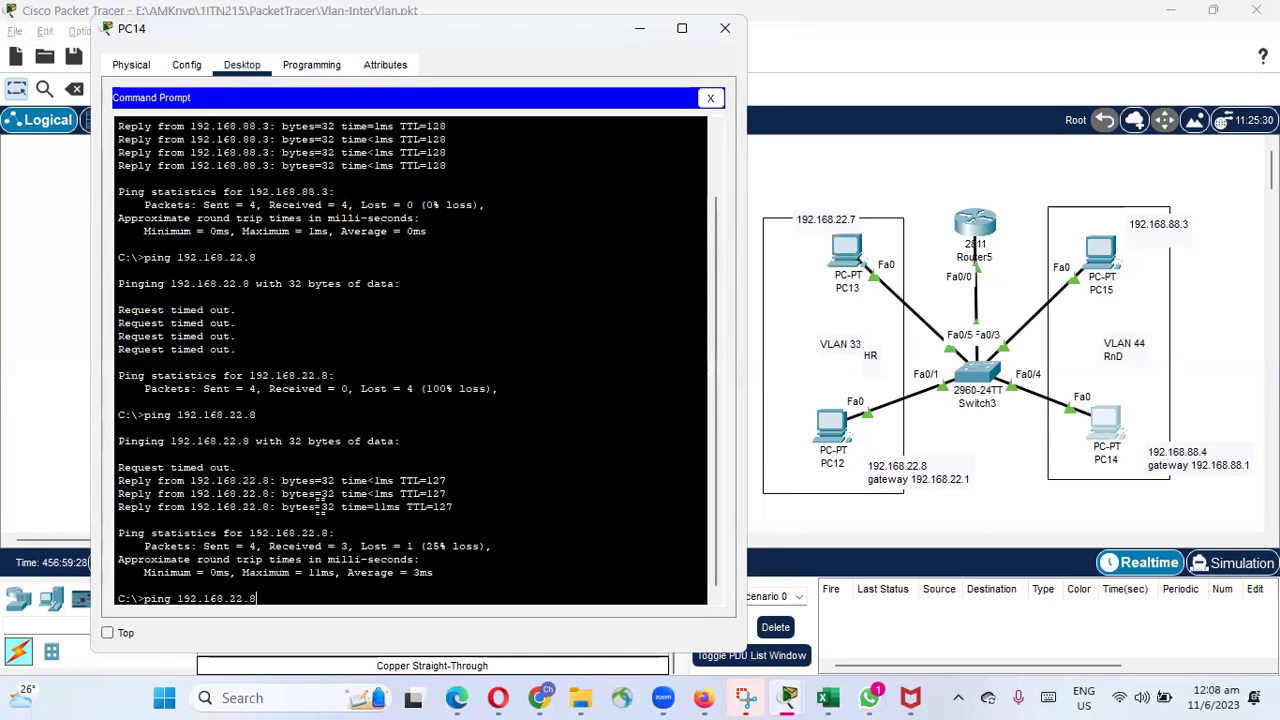
key(Return)
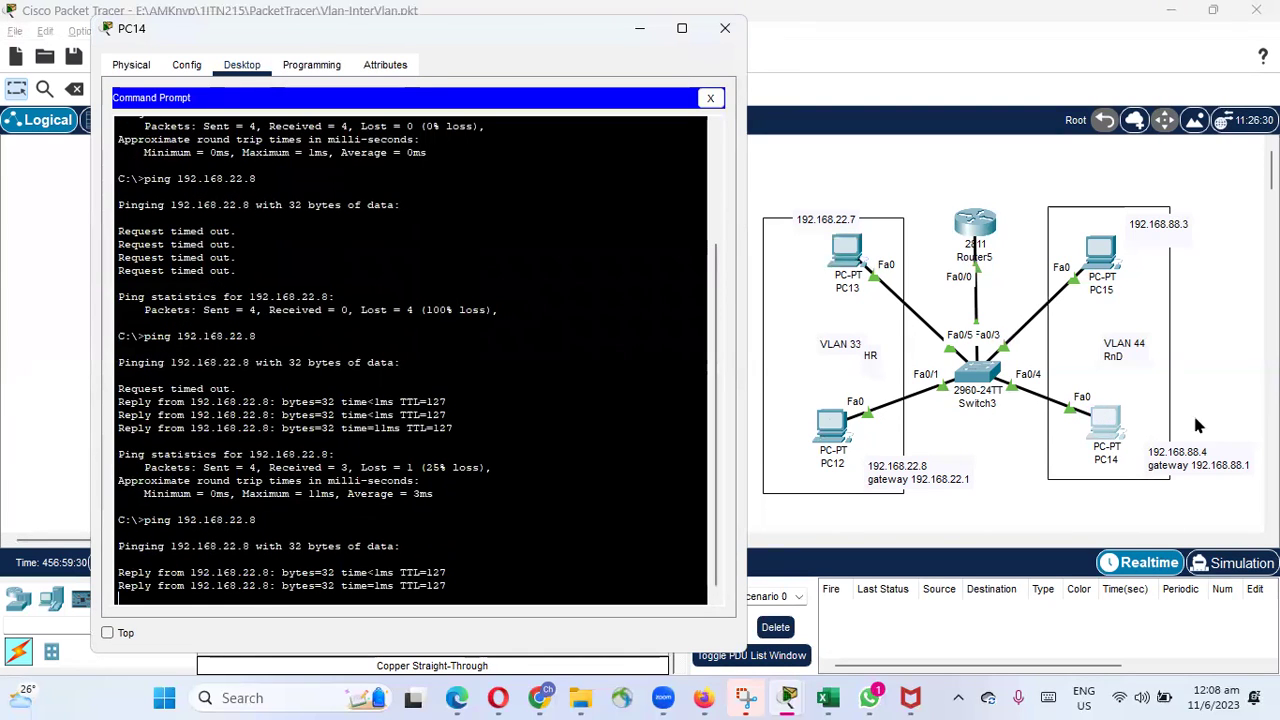